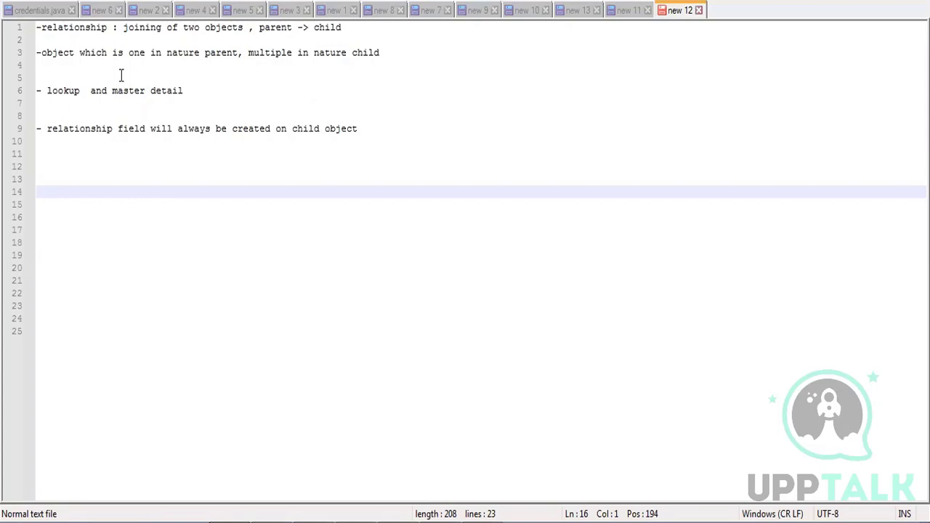
Add the heading "Lookup" on line 14 and the heading "Master detail :" on line 17 of the notes
{"action": "type", "text": "Lookup"}
{"action": "key", "text": "Down"}
{"action": "key", "text": "Down"}
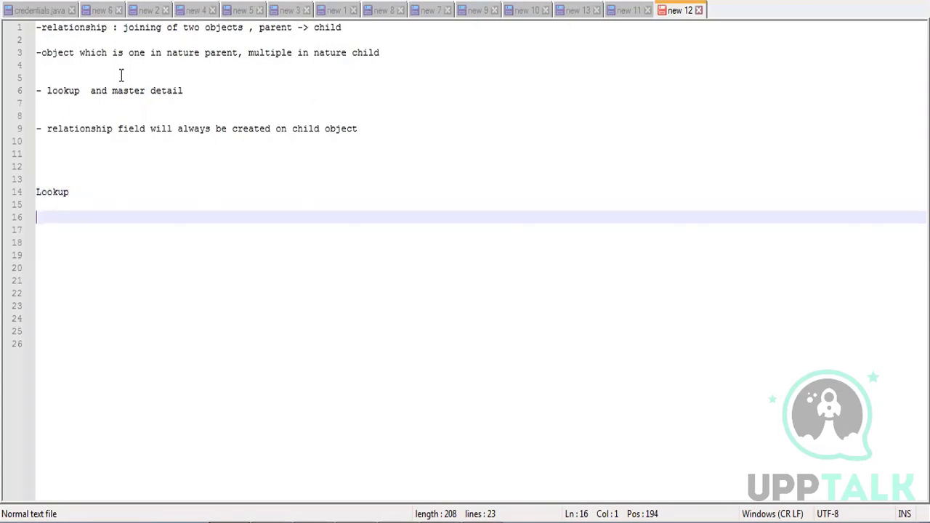
{"action": "key", "text": "Return"}
{"action": "type", "text": "Maste"}
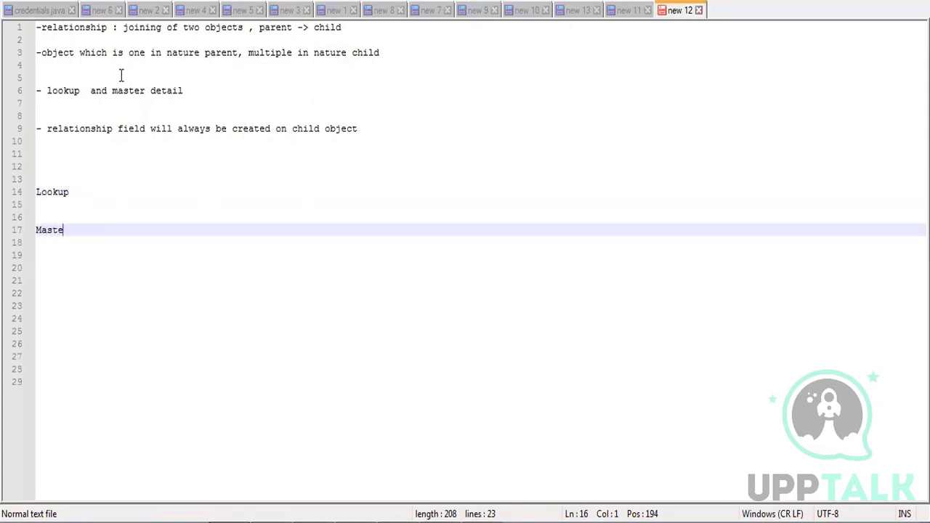
{"action": "type", "text": "r detail :"}
Extend the Lookup heading with a colon and the note "creating lookup field is not mandatory,"
{"action": "key", "text": "Up"}
{"action": "key", "text": "Up"}
{"action": "key", "text": "Up"}
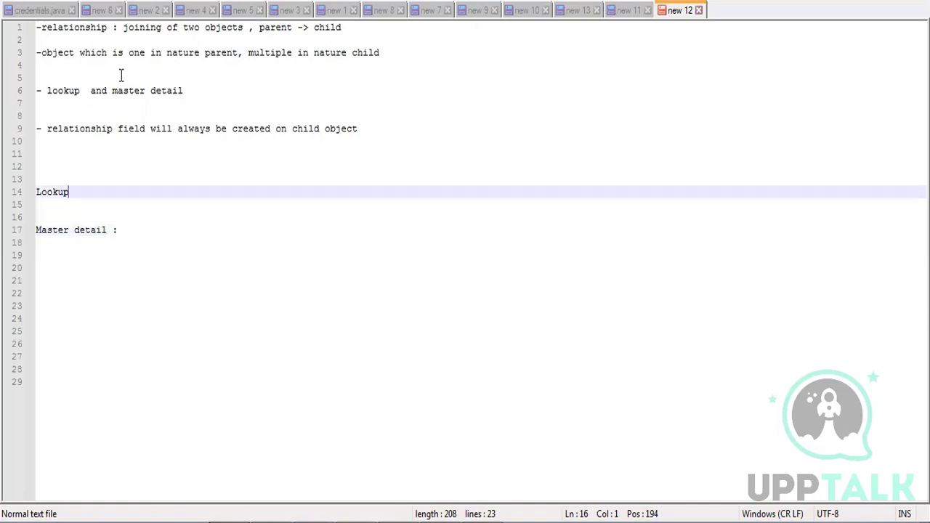
{"action": "type", "text": ":"}
{"action": "type", "text": "creating lookup "}
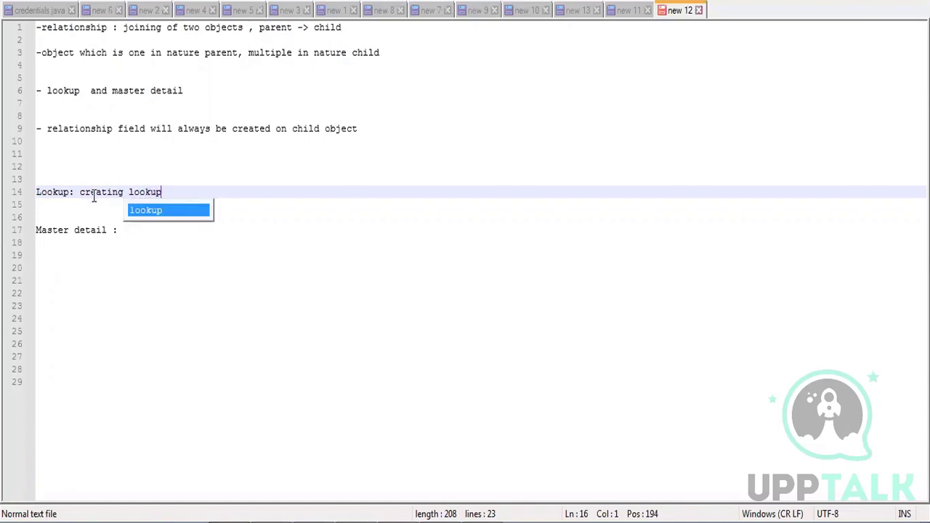
{"action": "type", "text": "field is "}
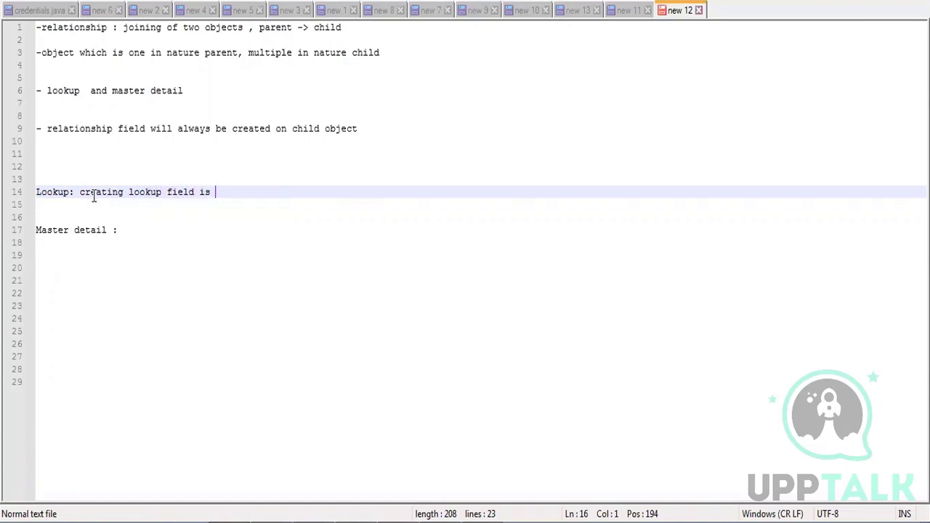
{"action": "type", "text": "not mandatory,"}
Add the note "creating master detail field is mandatory ," after the Master detail heading
{"action": "left_click", "coordinate": [133, 231]}
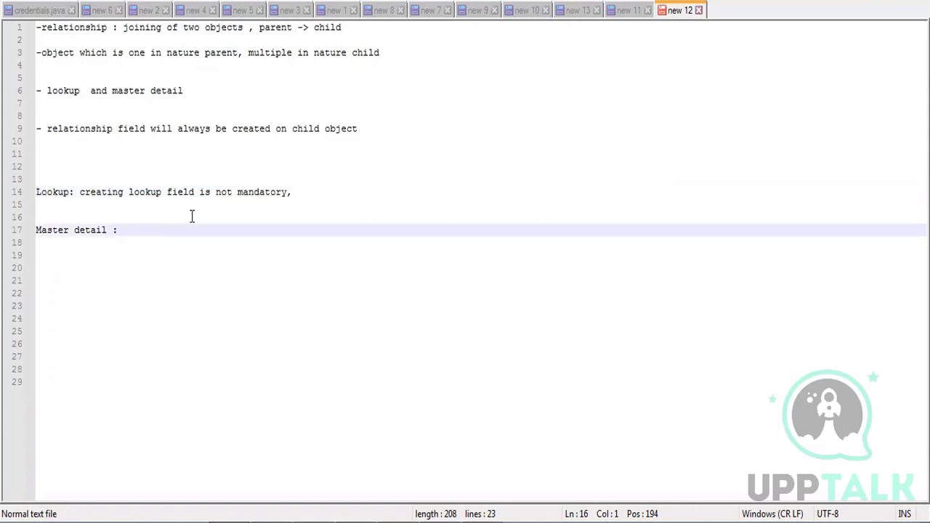
{"action": "type", "text": "creating master deta"}
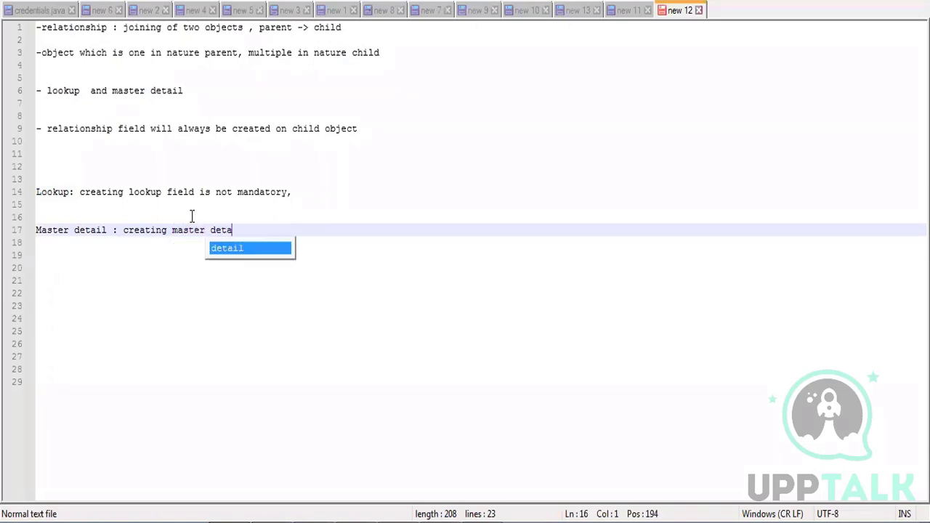
{"action": "type", "text": "il field "}
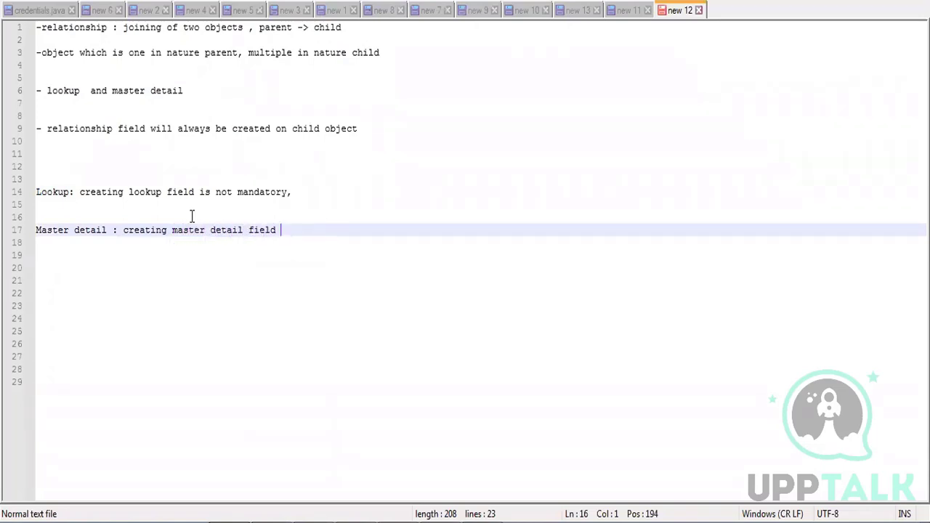
{"action": "type", "text": "is mandatory ,"}
Append "value of lookup can be changed once record is created," to the Lookup line
{"action": "key", "text": "Up"}
{"action": "key", "text": "Up"}
{"action": "key", "text": "Up"}
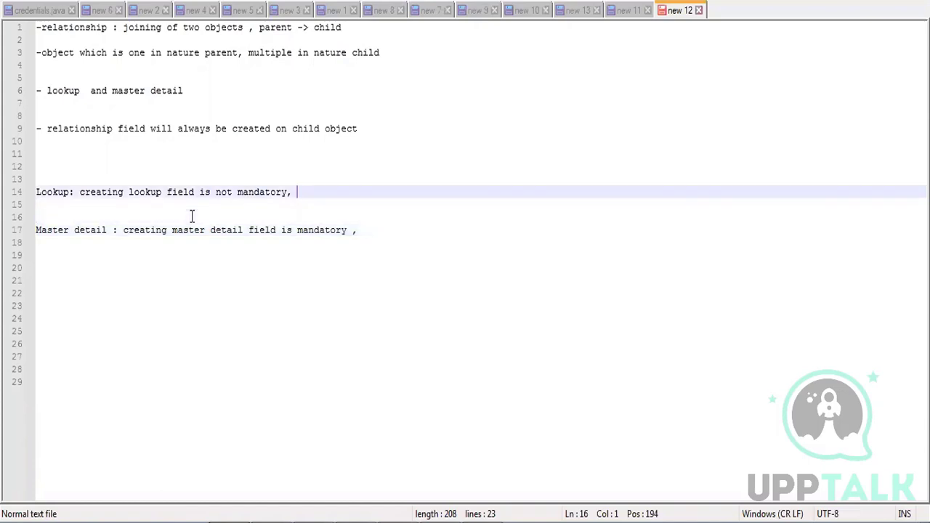
{"action": "type", "text": "value of"}
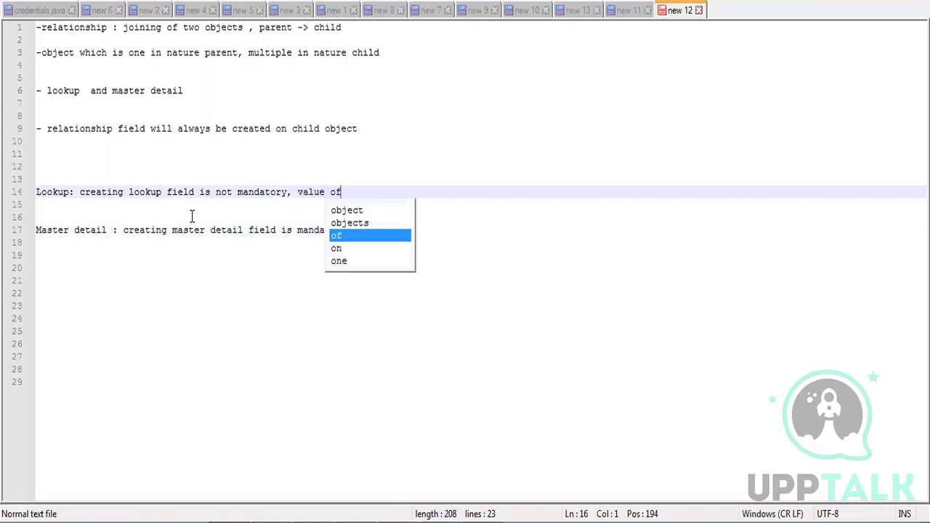
{"action": "type", "text": " lookup"}
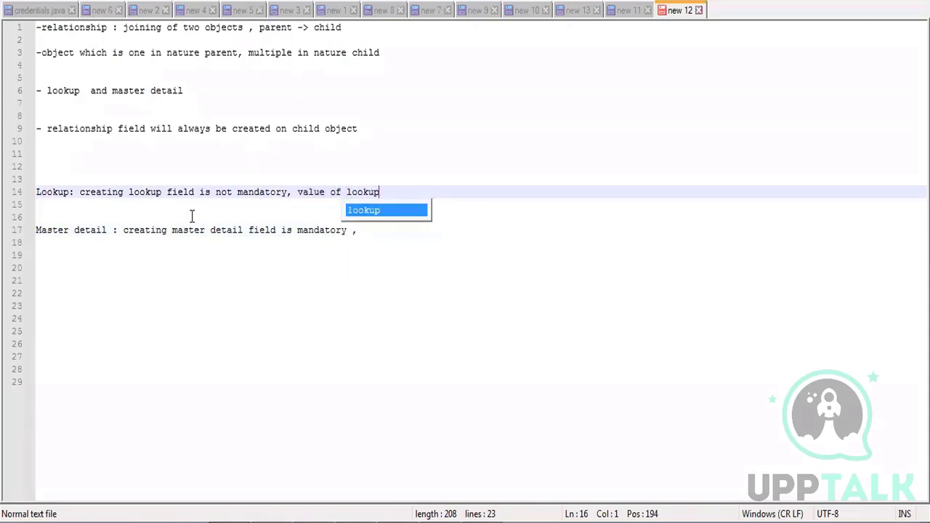
{"action": "type", "text": " can be chang"}
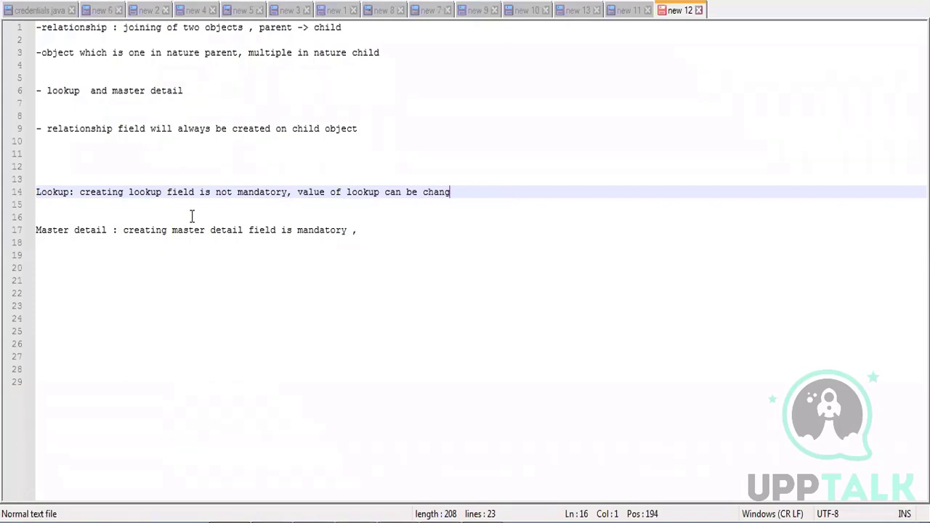
{"action": "type", "text": "ed once record is cr"}
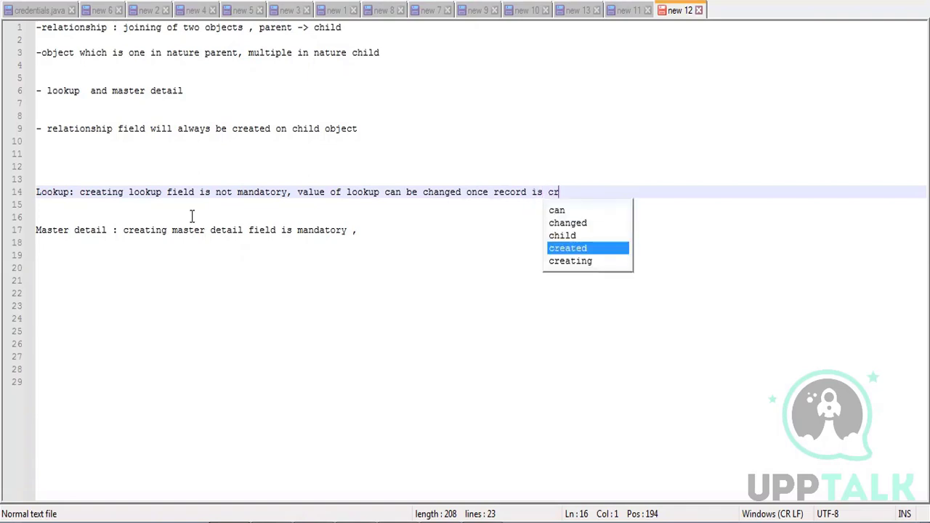
{"action": "type", "text": "eated,"}
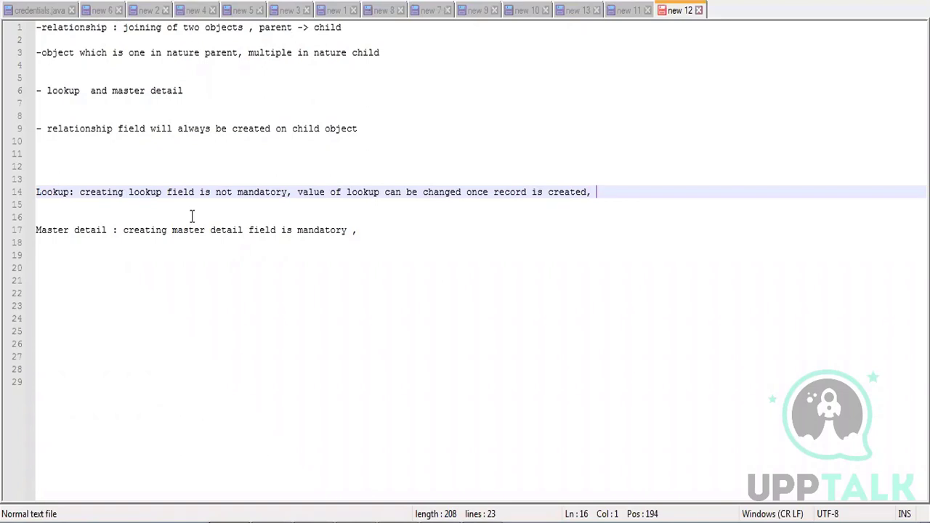
Append "value cannot be changed once record is created," to the Master detail line
{"action": "left_click", "coordinate": [372, 230]}
{"action": "type", "text": "va"}
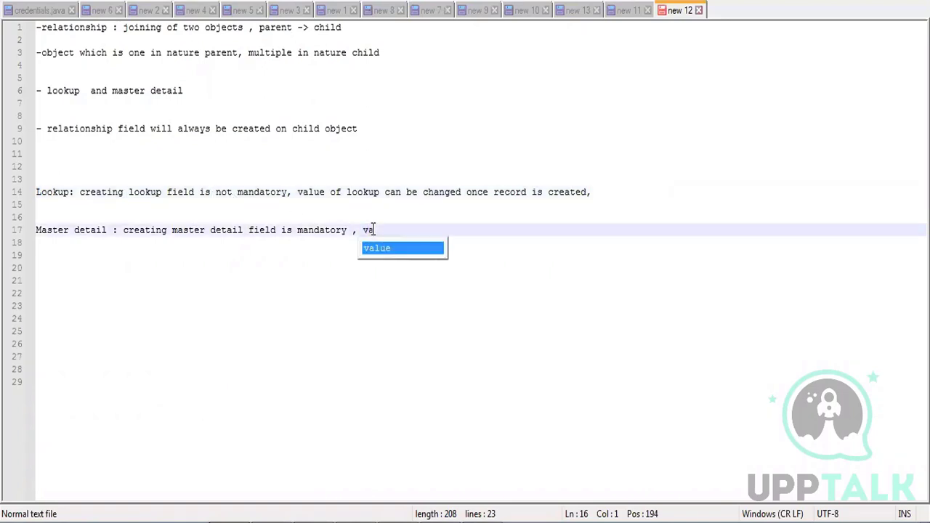
{"action": "type", "text": "lue canno"}
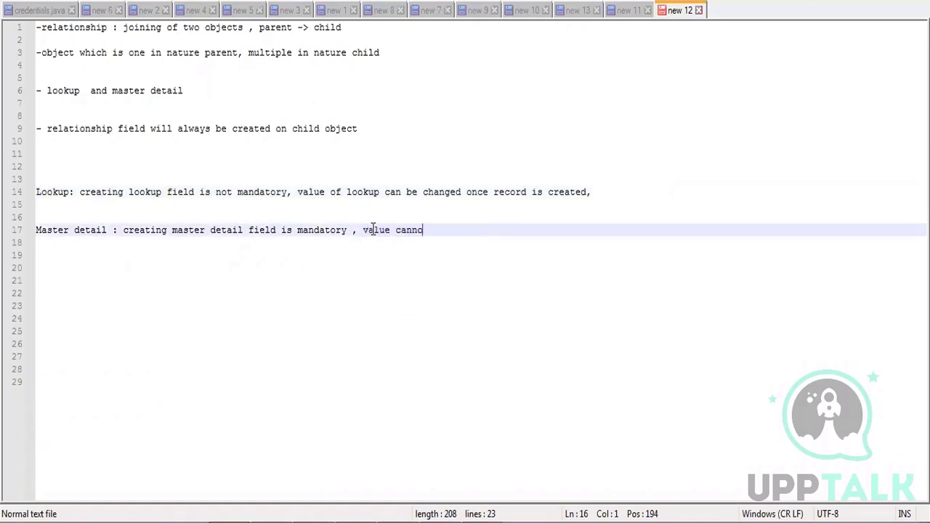
{"action": "type", "text": "t be change"}
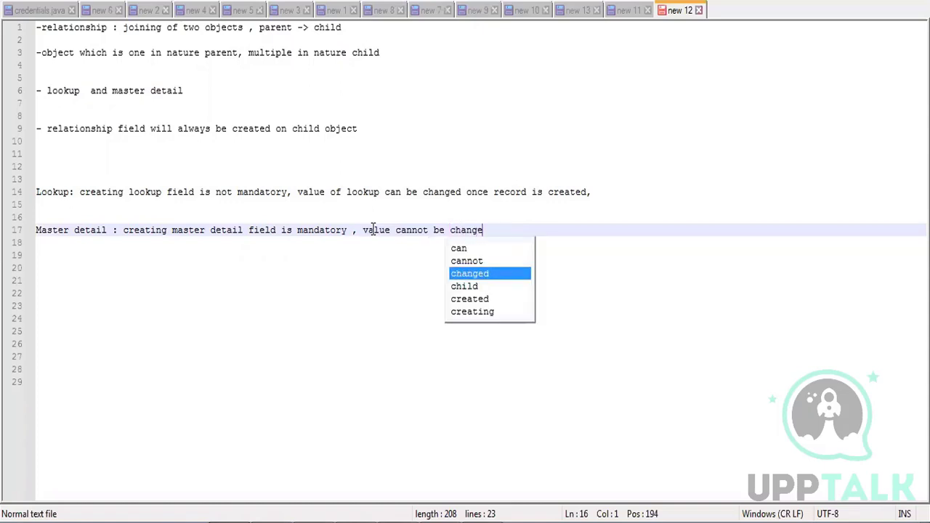
{"action": "type", "text": "d once re"}
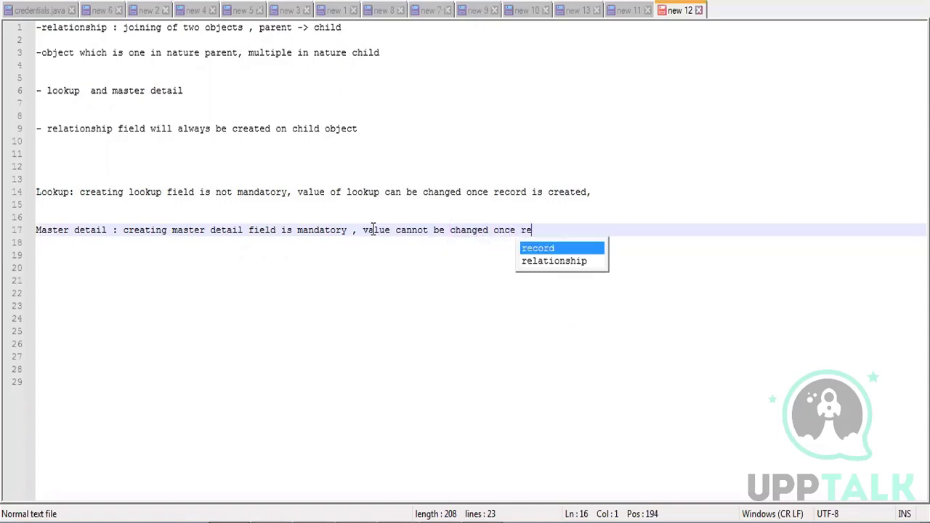
{"action": "type", "text": "cord is "}
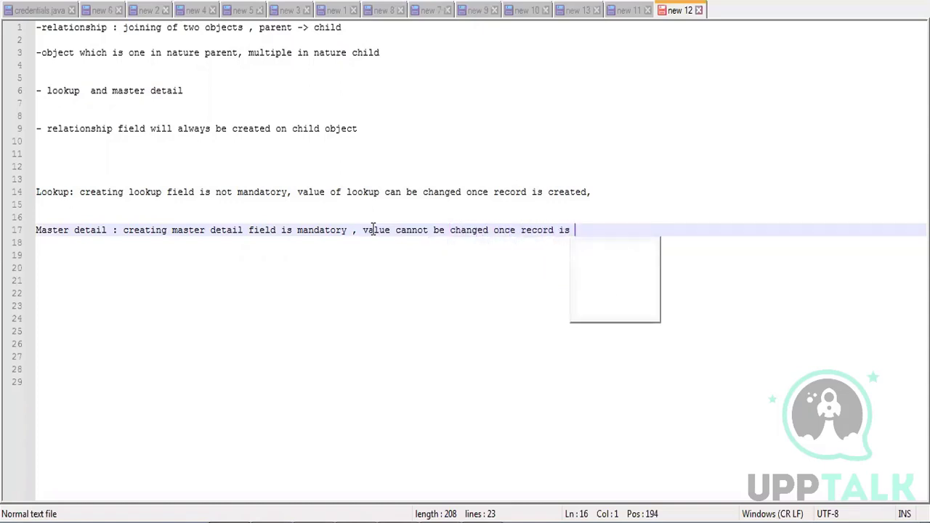
{"action": "type", "text": "created,"}
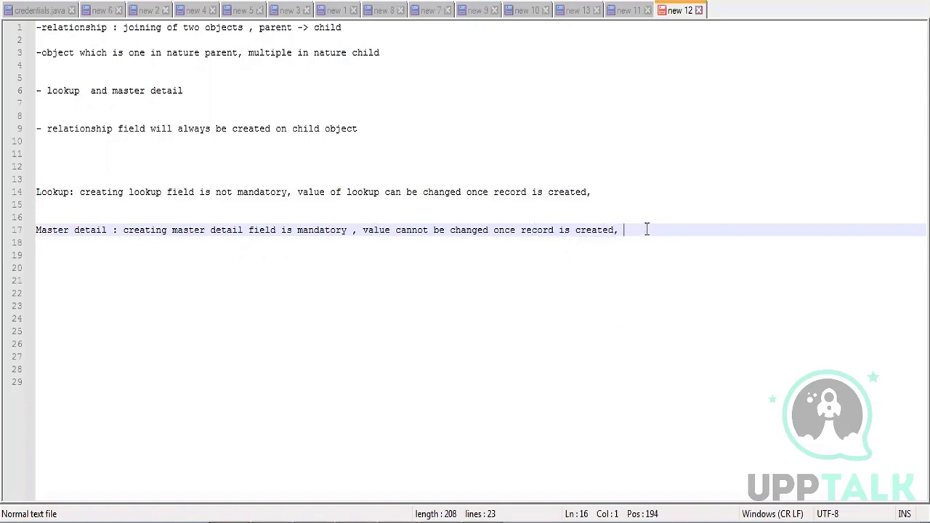
Append "deleting parent record child record will not be deleted ," to the Lookup line
{"action": "left_click", "coordinate": [617, 191]}
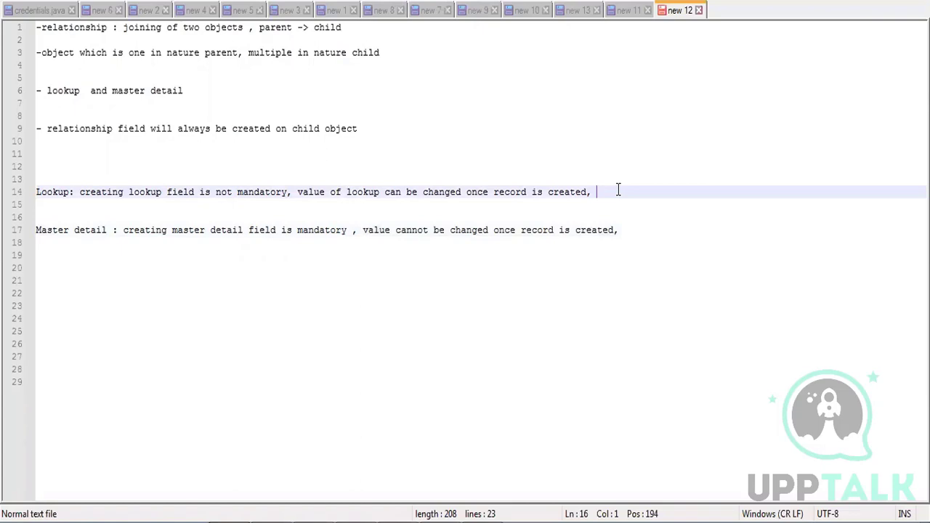
{"action": "type", "text": "deleting par"}
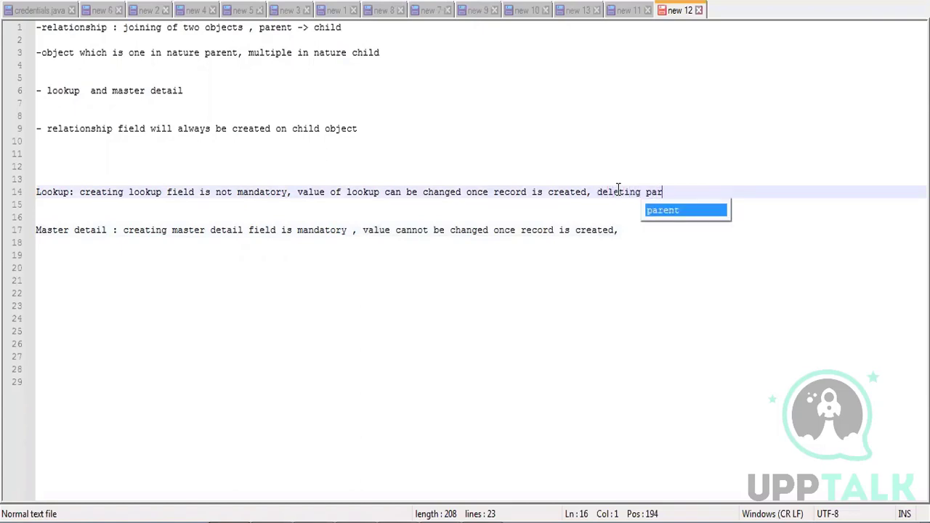
{"action": "type", "text": "ent reco"}
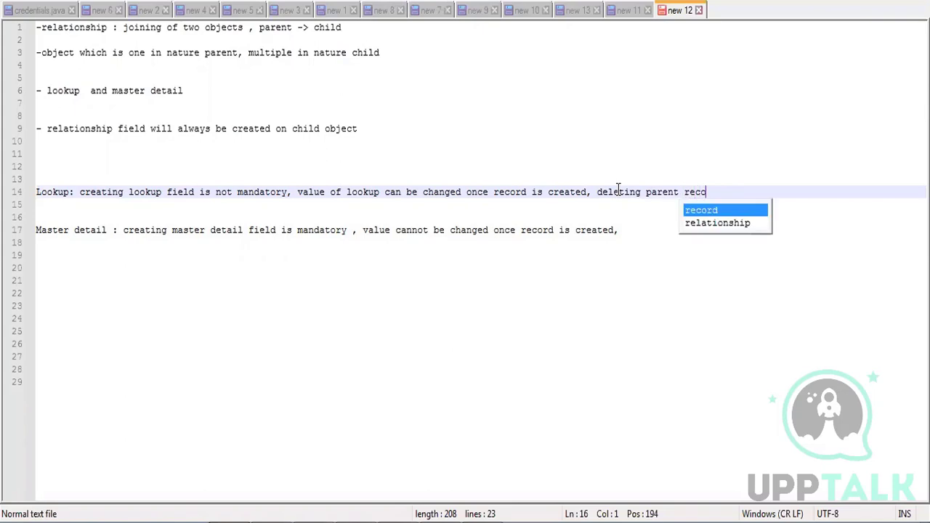
{"action": "type", "text": "rd child "}
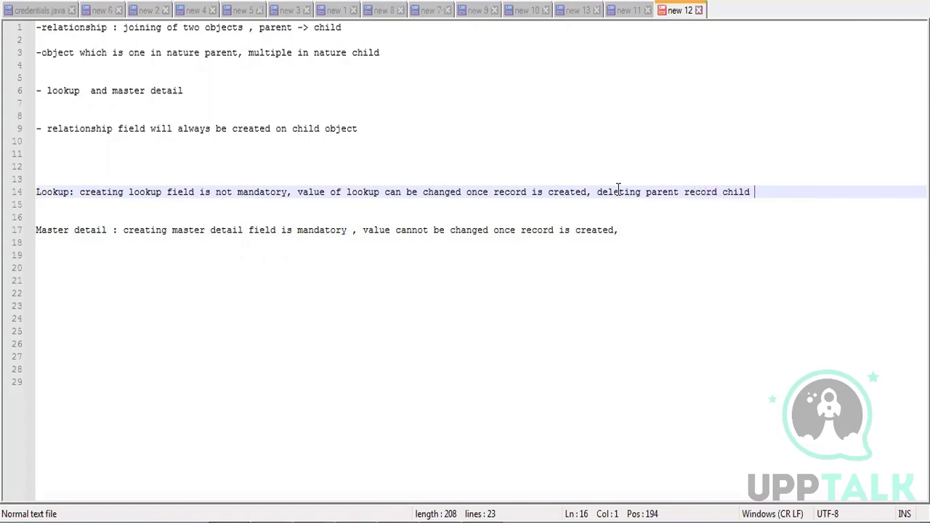
{"action": "type", "text": "record will no"}
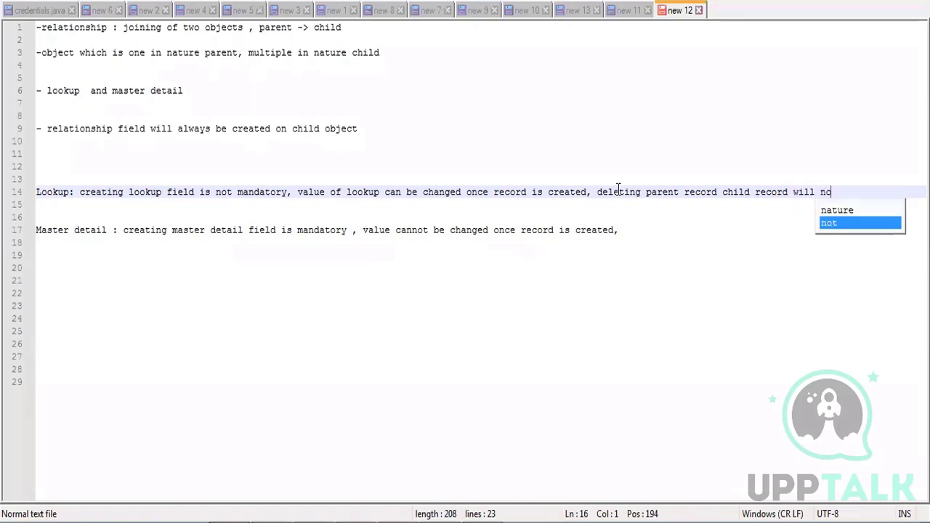
{"action": "type", "text": "t be delete"}
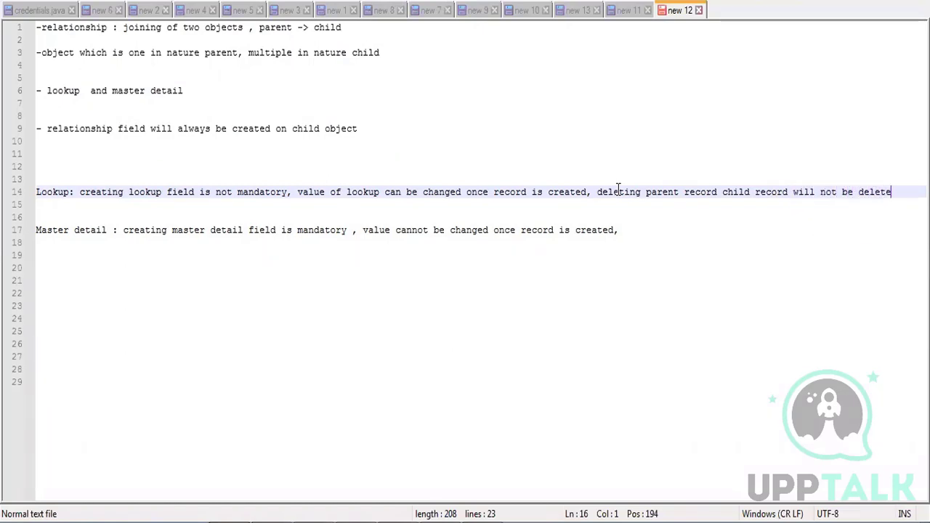
{"action": "type", "text": "d ,"}
Append "deleting a parent will delete child, owd" to the Master detail line
{"action": "left_click", "coordinate": [628, 229]}
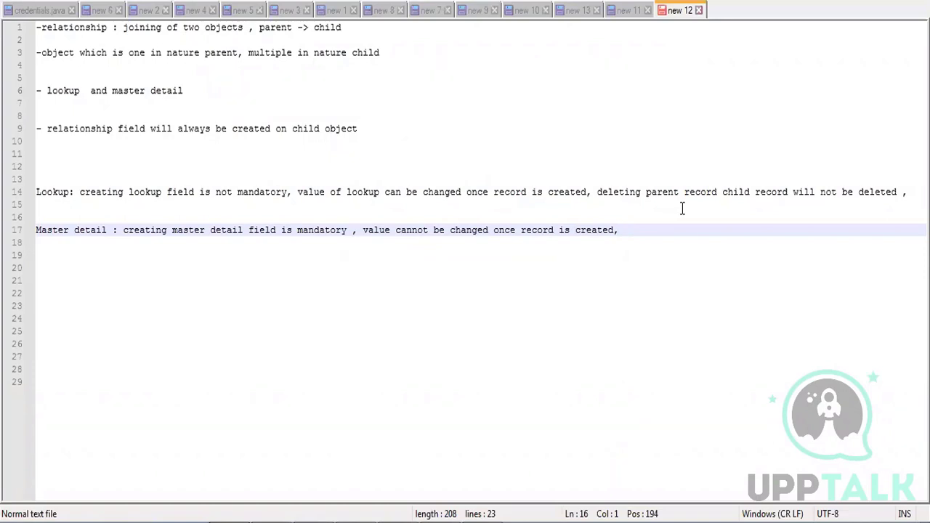
{"action": "type", "text": "d"}
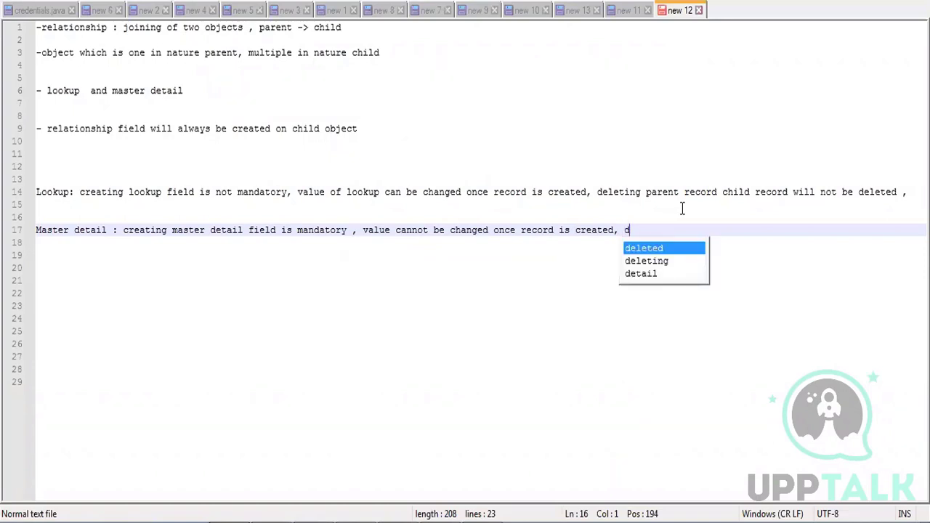
{"action": "type", "text": "eleting a"}
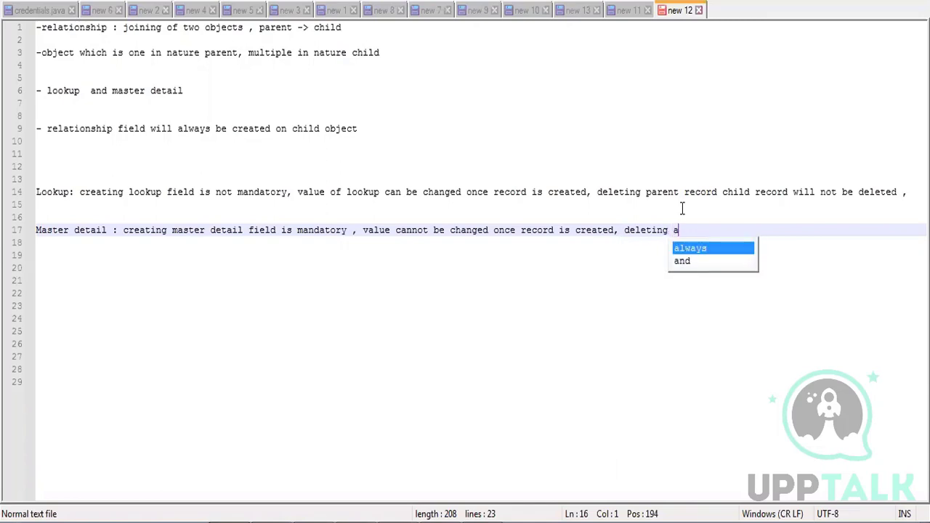
{"action": "type", "text": " parent w"}
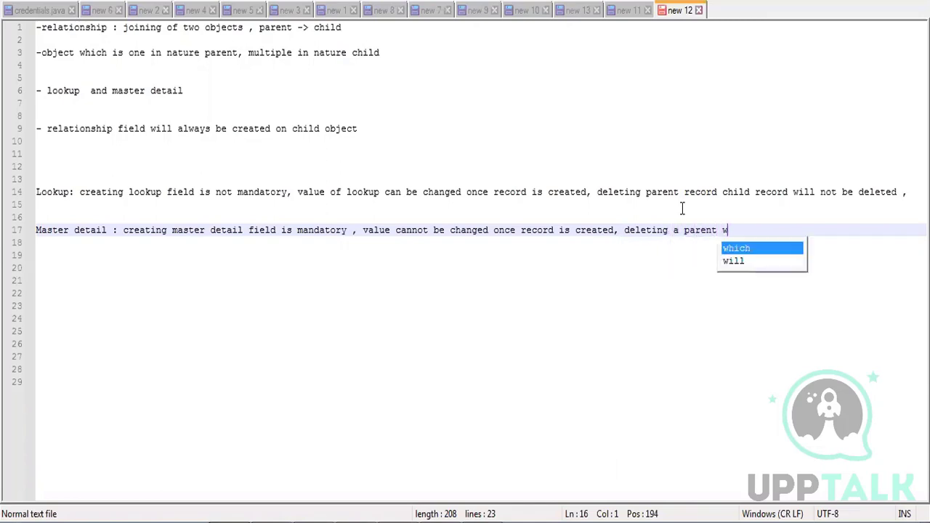
{"action": "type", "text": "ill delete child,"}
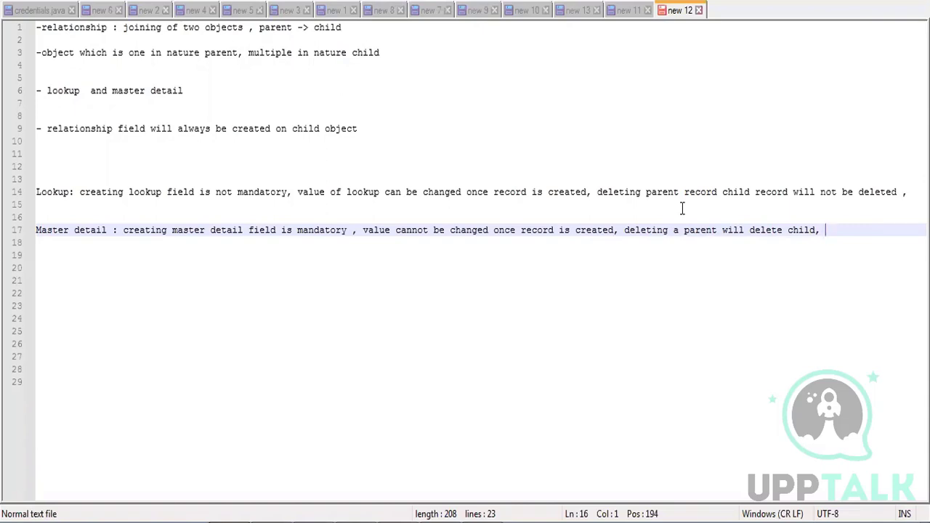
{"action": "type", "text": "owd"}
Append "owd can be set for child object" to the end of the Lookup line
{"action": "left_click", "coordinate": [913, 192]}
{"action": "type", "text": "o"}
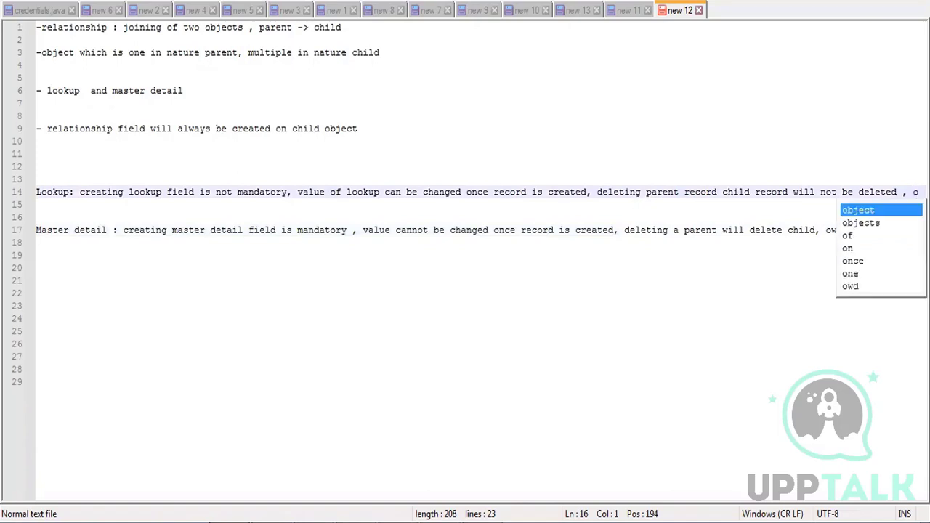
{"action": "type", "text": "wd can be s"}
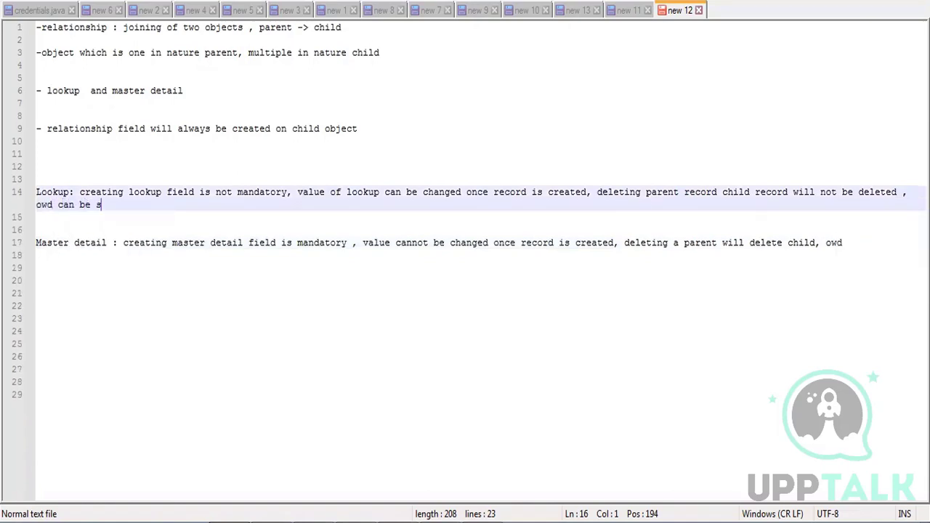
{"action": "type", "text": "et for c"}
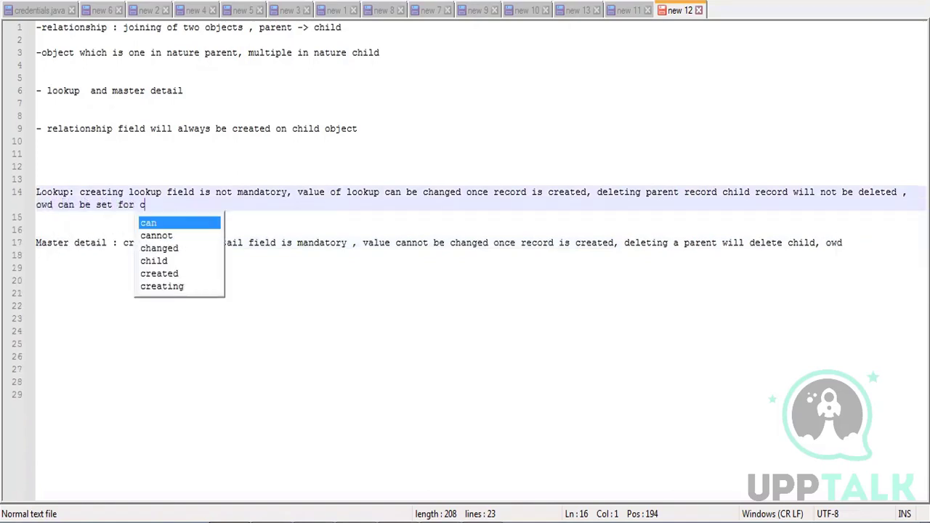
{"action": "type", "text": "hild objec"}
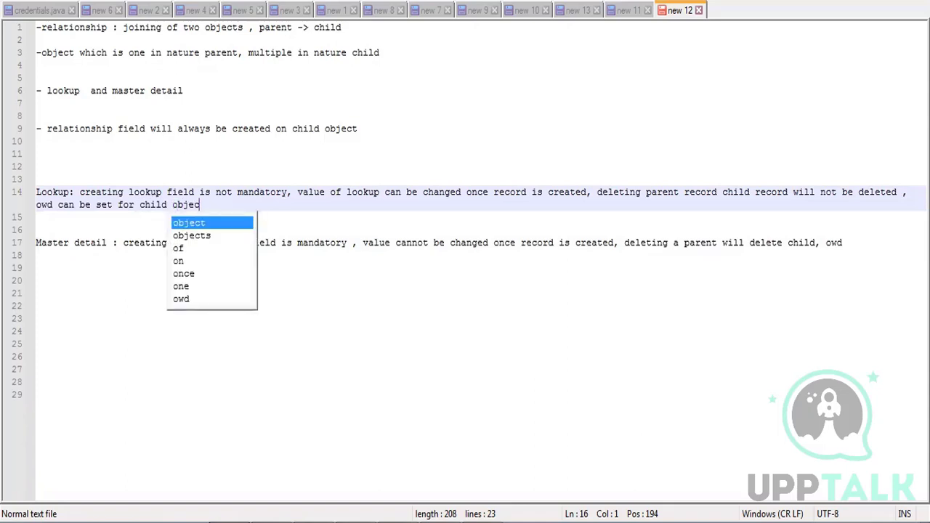
{"action": "type", "text": "t"}
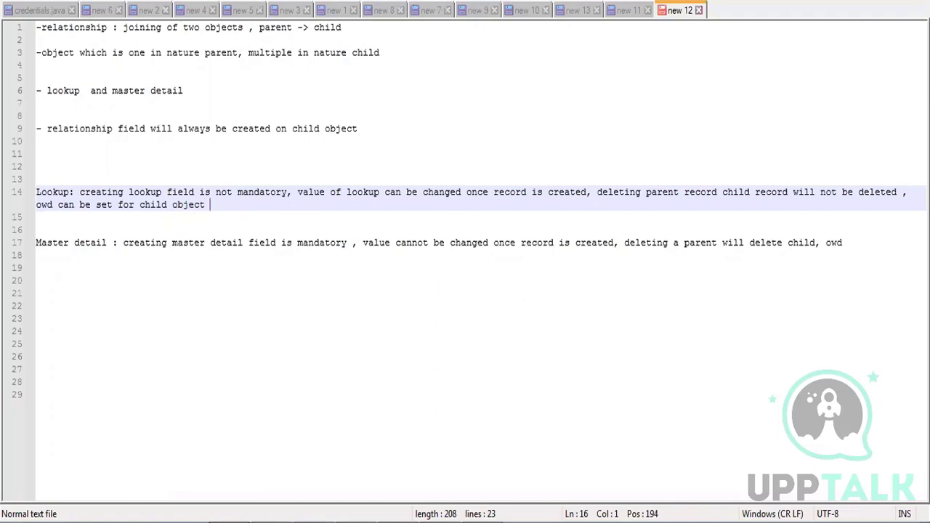
Replace "owd" at the end of the Master detail line with "cannot set owd for child object"
{"action": "left_click", "coordinate": [871, 242]}
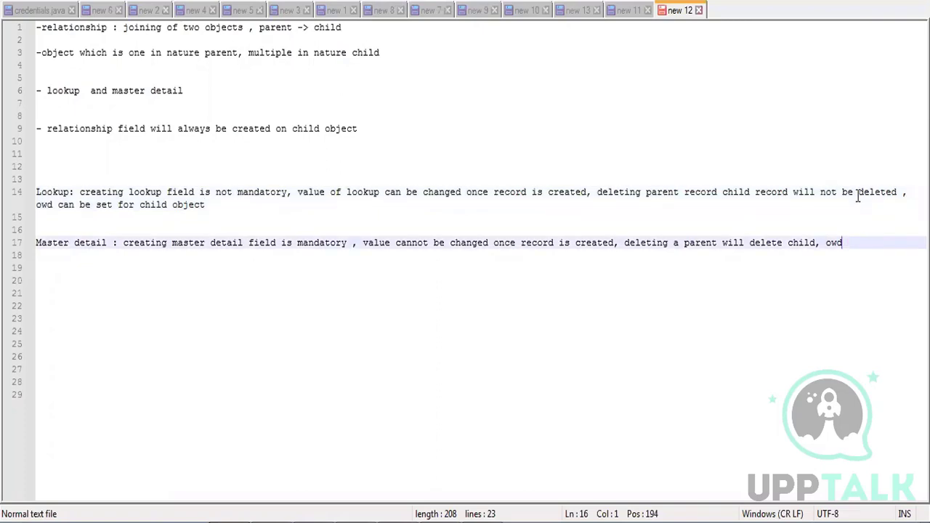
{"action": "key", "text": "BackSpace"}
{"action": "key", "text": "BackSpace"}
{"action": "key", "text": "BackSpace"}
{"action": "type", "text": "canno"}
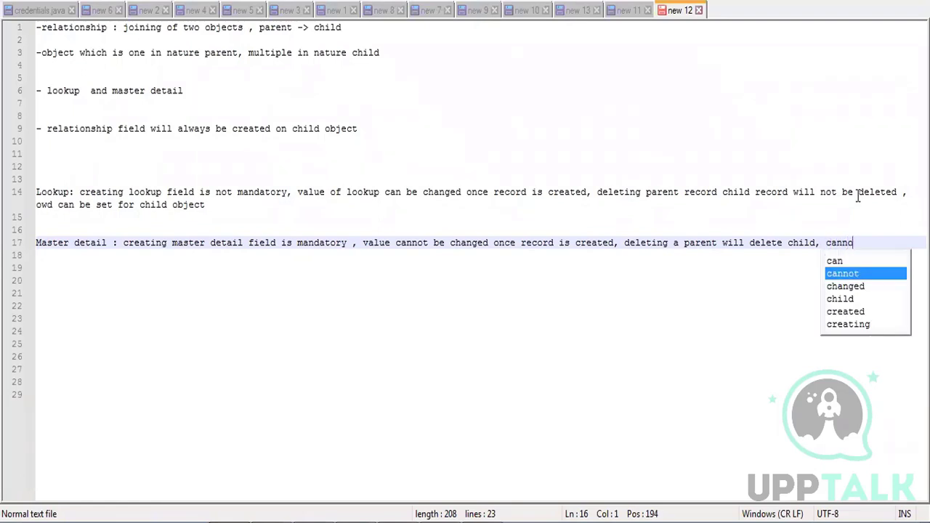
{"action": "type", "text": "t set owd "}
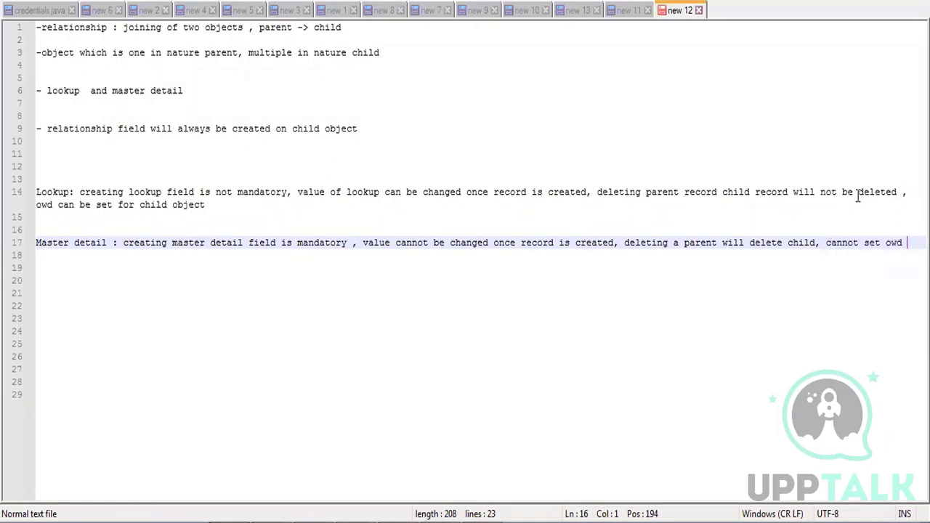
{"action": "type", "text": "for child "}
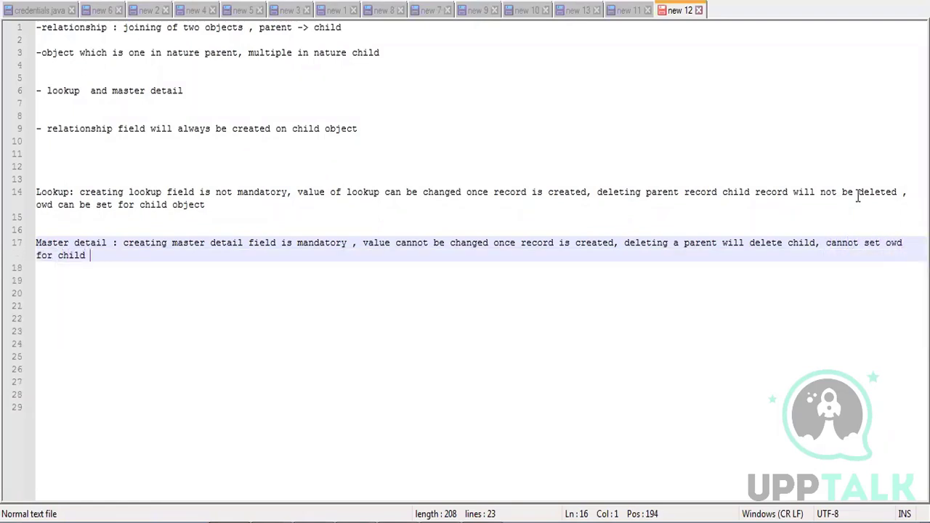
{"action": "type", "text": "object"}
Add a "patient:" line below the Master detail line, leaving three blank lines between them
{"action": "key", "text": "Return"}
{"action": "key", "text": "Return"}
{"action": "key", "text": "Return"}
{"action": "key", "text": "Return"}
{"action": "type", "text": "pa"}
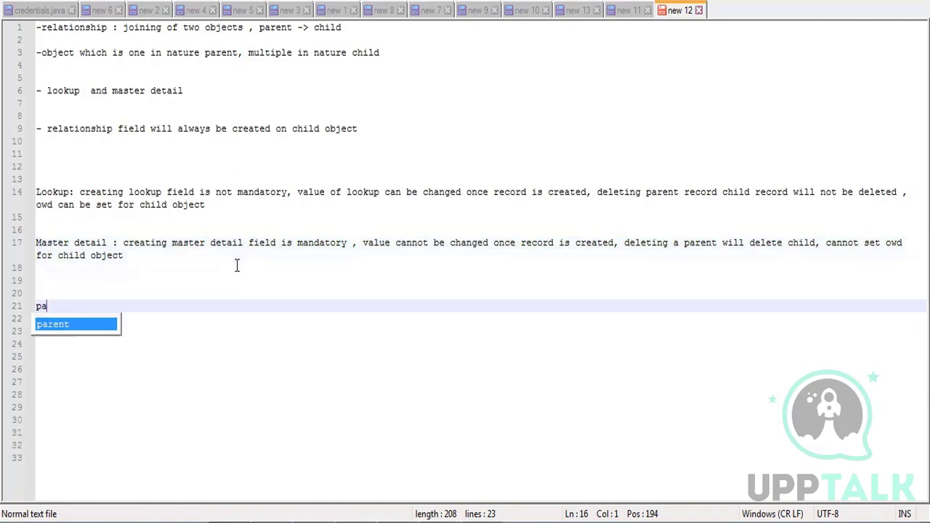
{"action": "type", "text": "tient"}
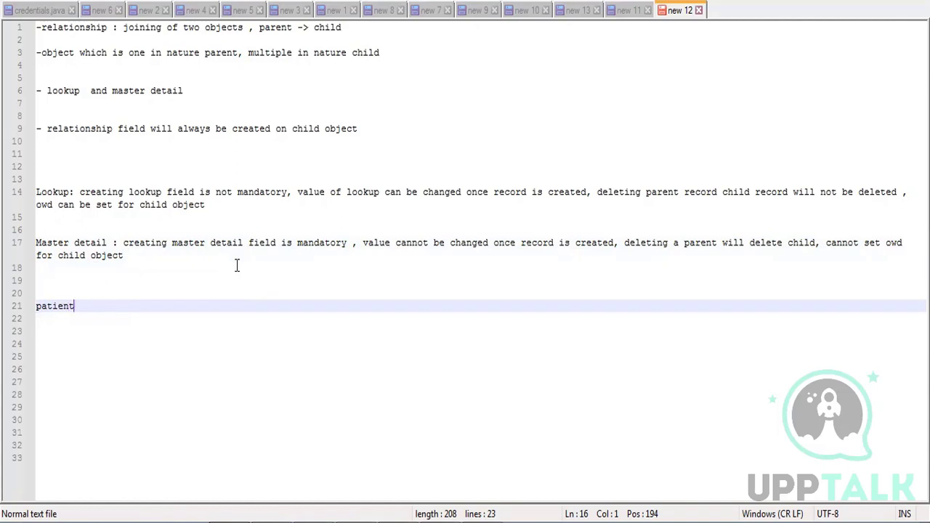
{"action": "type", "text": ":"}
Add the consecutive lines "appointment :" and "case:" below the patient line, leaving three blank lines after it
{"action": "key", "text": "Return"}
{"action": "key", "text": "Return"}
{"action": "key", "text": "Return"}
{"action": "key", "text": "Return"}
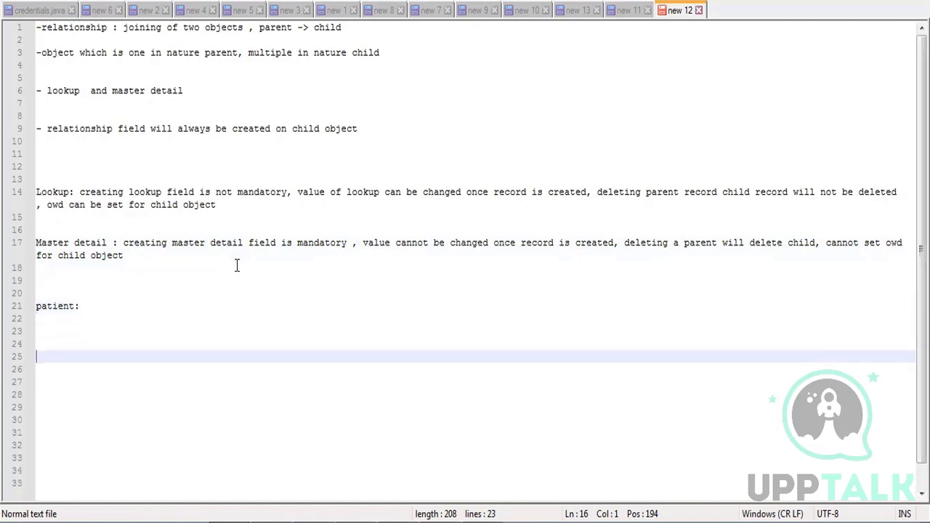
{"action": "type", "text": "case"}
{"action": "key", "text": "Up"}
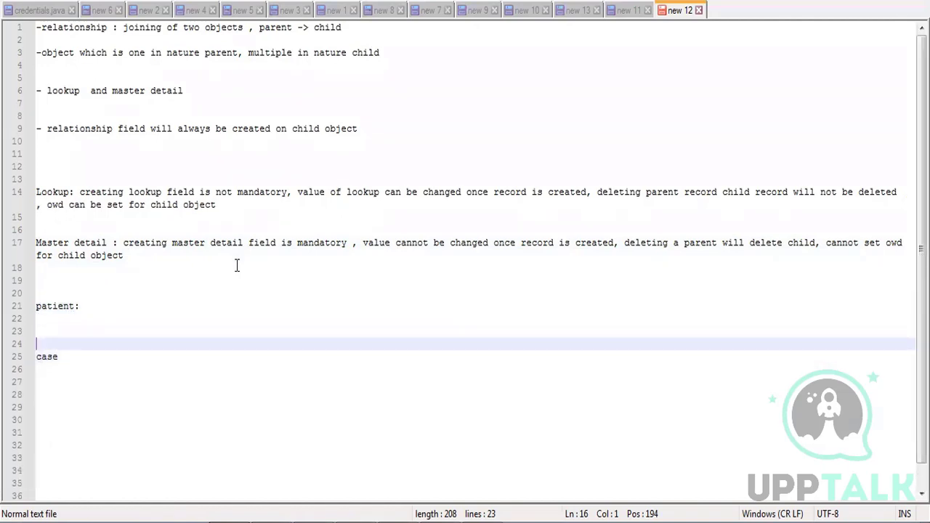
{"action": "key", "text": "Return"}
{"action": "type", "text": "appo"}
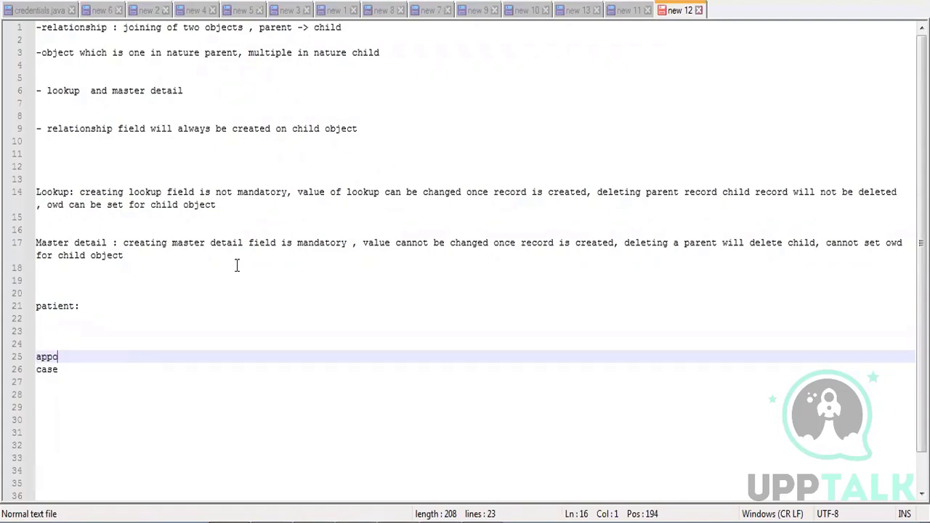
{"action": "type", "text": "intment :"}
{"action": "key", "text": "Down"}
{"action": "type", "text": ":"}
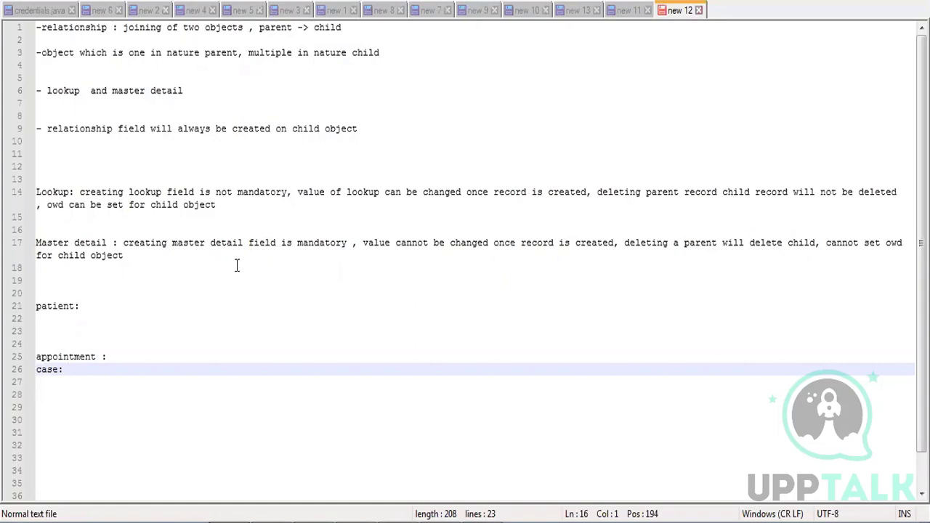
Add "- in case of master detail, standard object cannot be child" directly below the relationship field note
{"action": "left_click", "coordinate": [42, 143]}
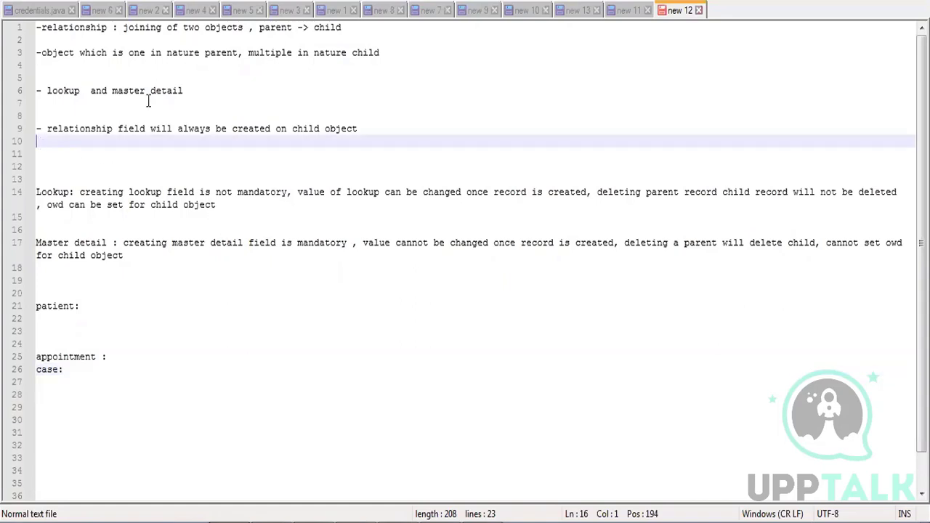
{"action": "type", "text": "- in case "}
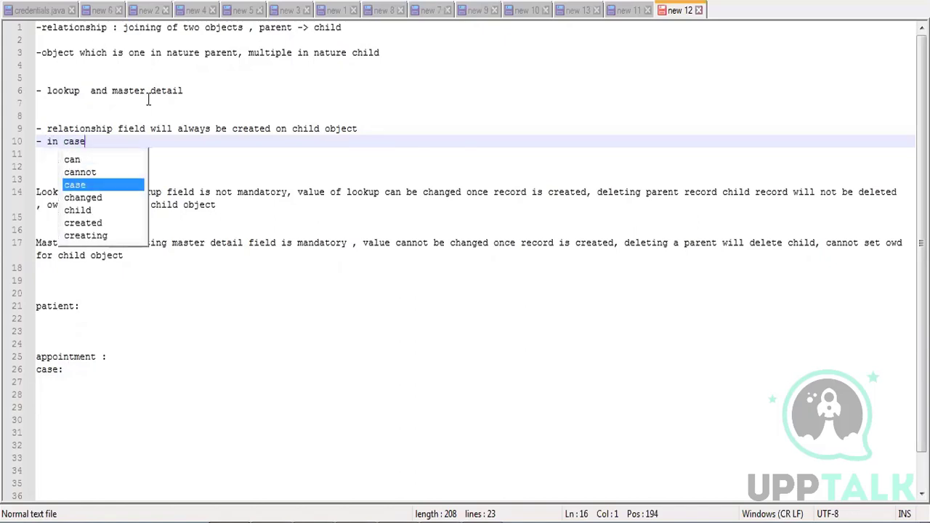
{"action": "type", "text": "of mast"}
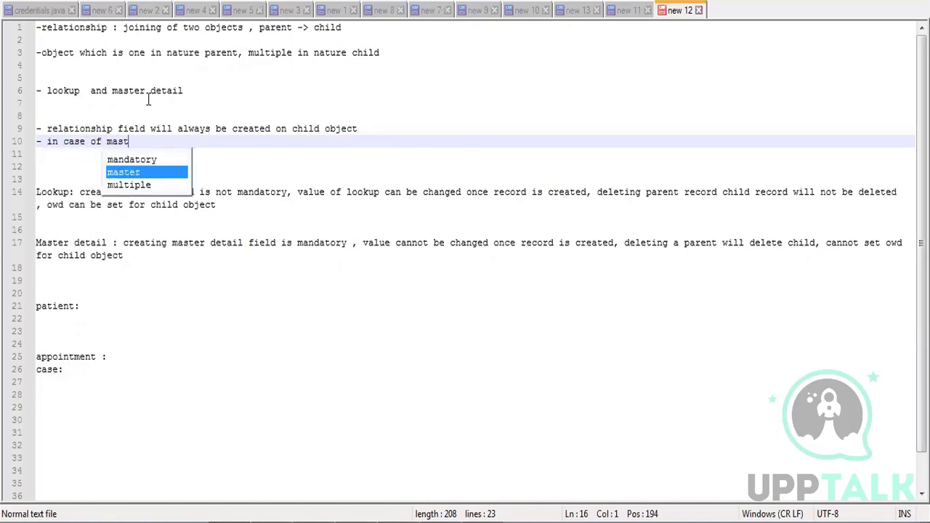
{"action": "type", "text": "er detail, "}
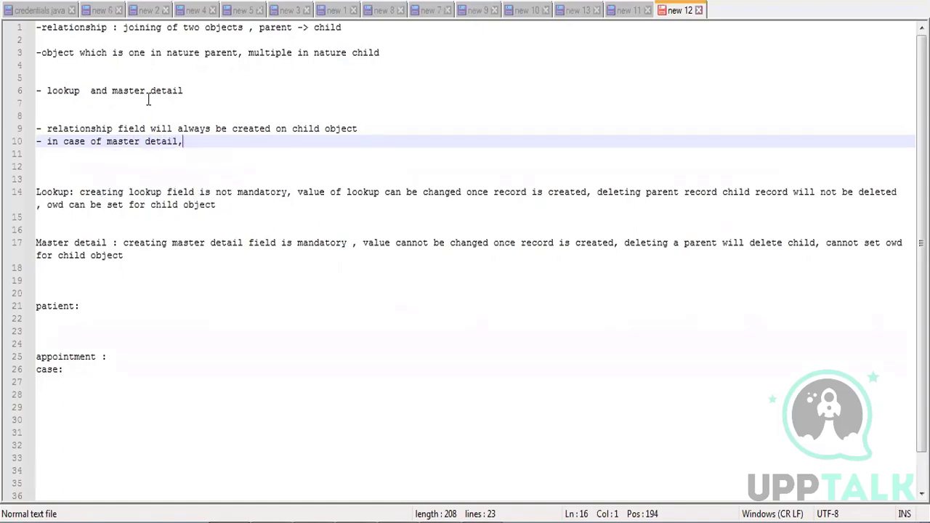
{"action": "type", "text": "standard object cannot be "}
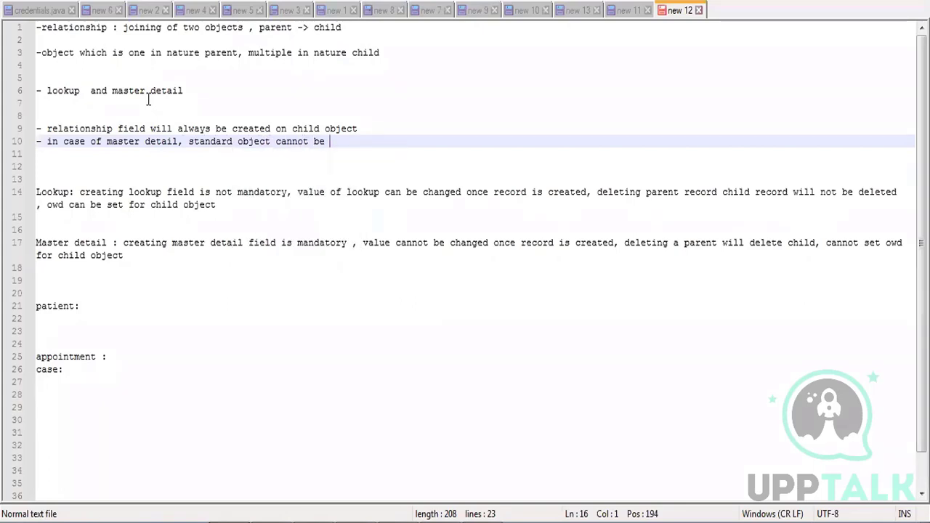
{"action": "type", "text": "child"}
{"action": "left_click_drag", "start_coordinate": [361, 141], "coordinate": [50, 129]}
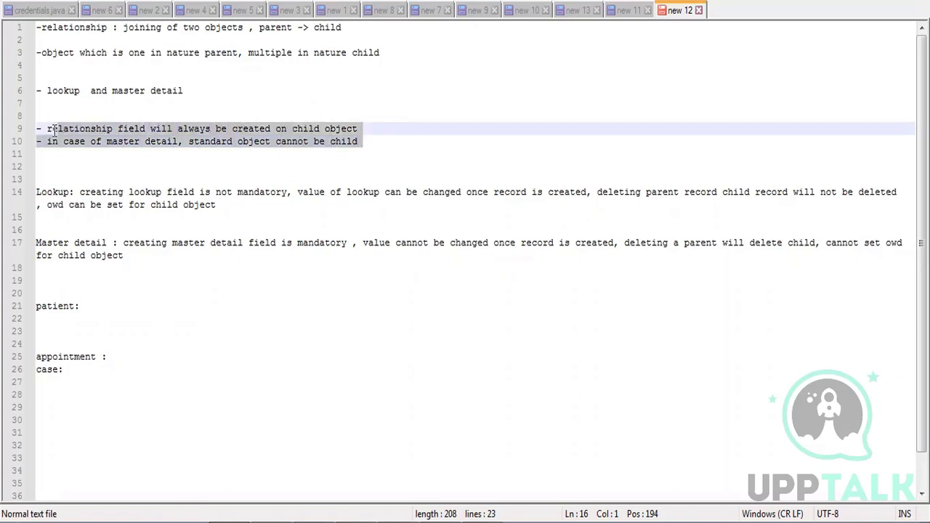
{"action": "left_click", "coordinate": [38, 140]}
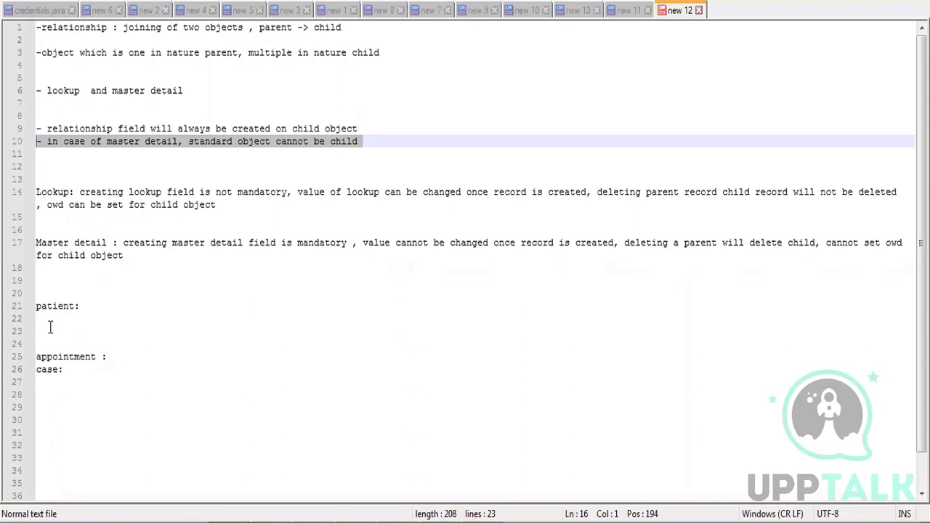
{"action": "left_click", "coordinate": [48, 292]}
Add the line "-patient -> appointments to be deleted" below the case line, leaving two blank lines between them
{"action": "left_click", "coordinate": [53, 385]}
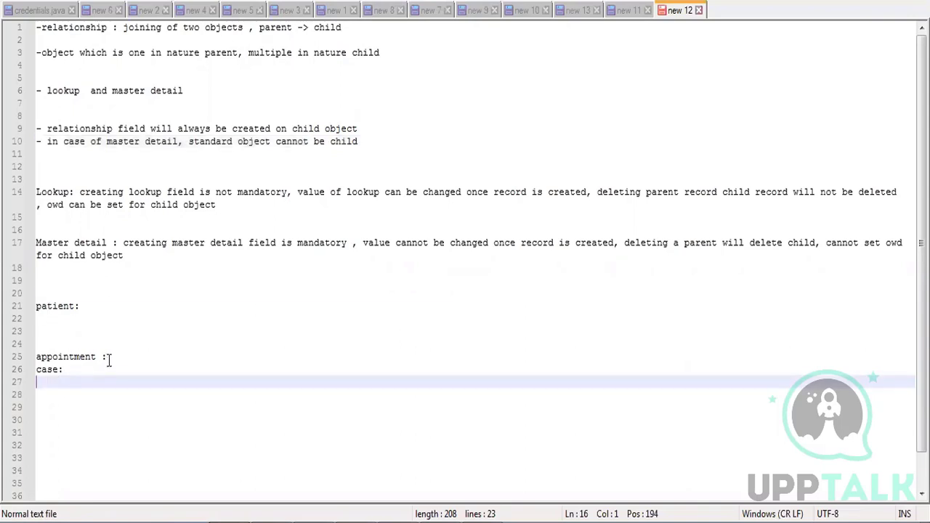
{"action": "key", "text": "Return"}
{"action": "key", "text": "Return"}
{"action": "type", "text": "-"}
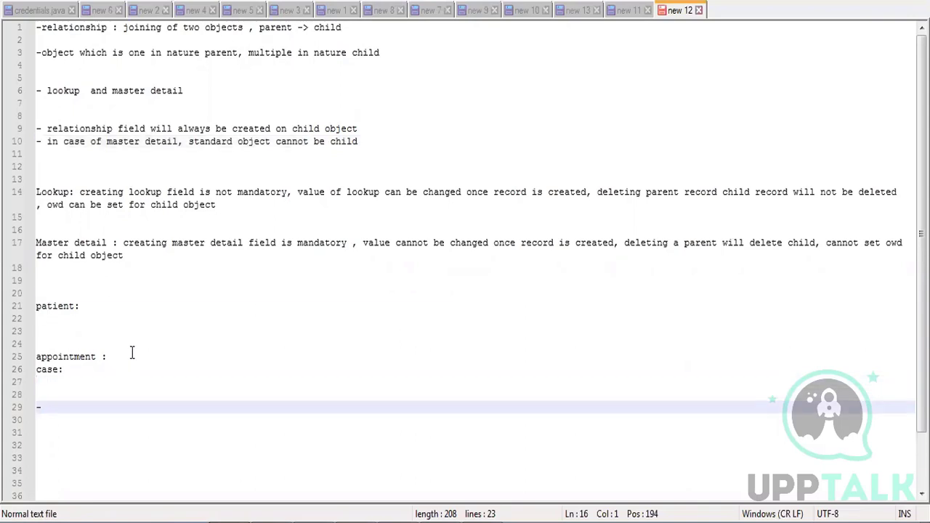
{"action": "scroll", "coordinate": [212, 234], "scroll_direction": "down", "scroll_amount": 2}
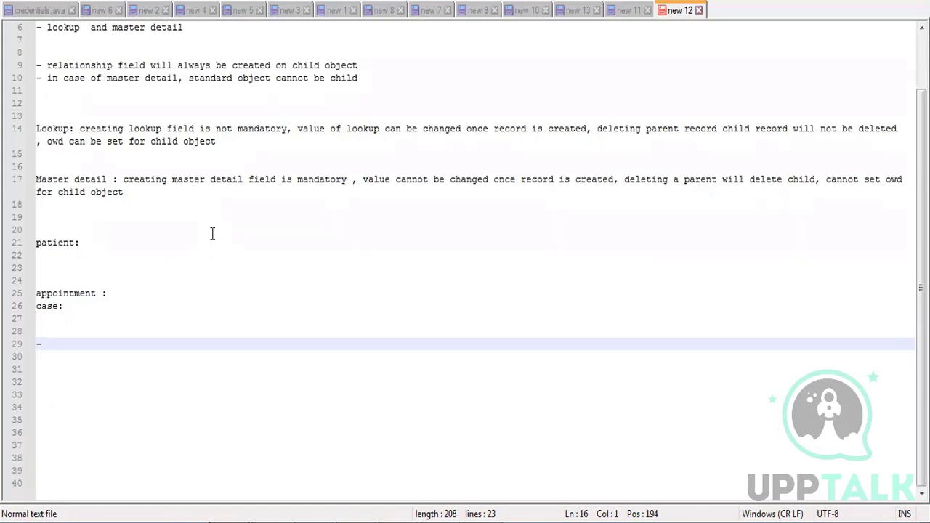
{"action": "type", "text": "pat"}
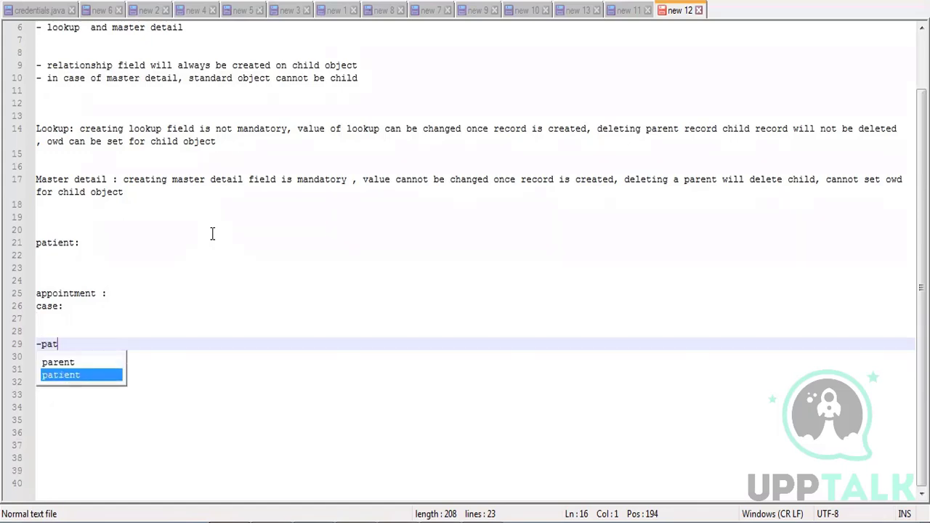
{"action": "type", "text": "ient "}
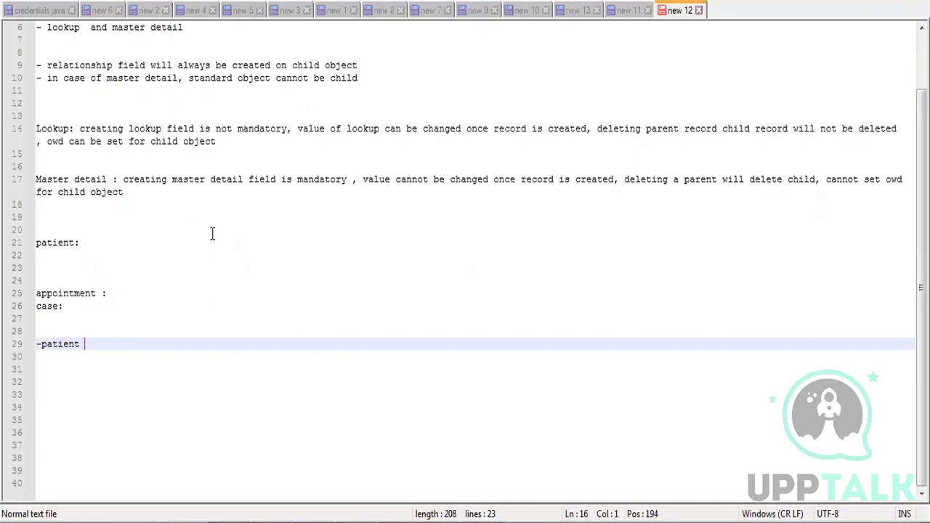
{"action": "type", "text": "-> appoi"}
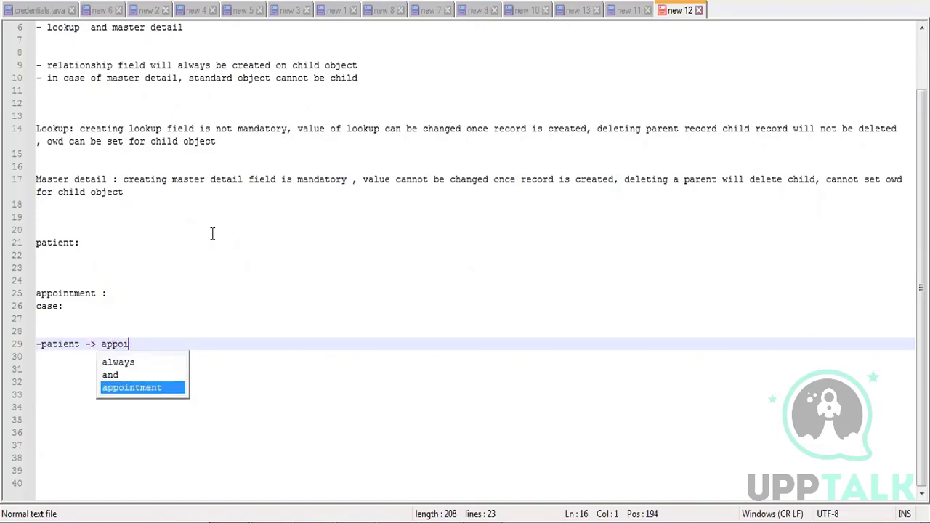
{"action": "type", "text": "ntments t"}
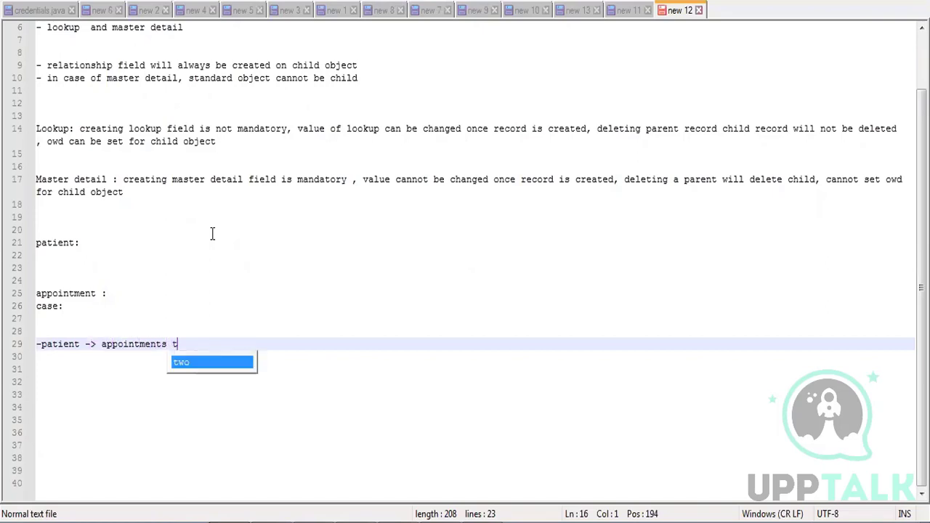
{"action": "type", "text": "o eb deleted"}
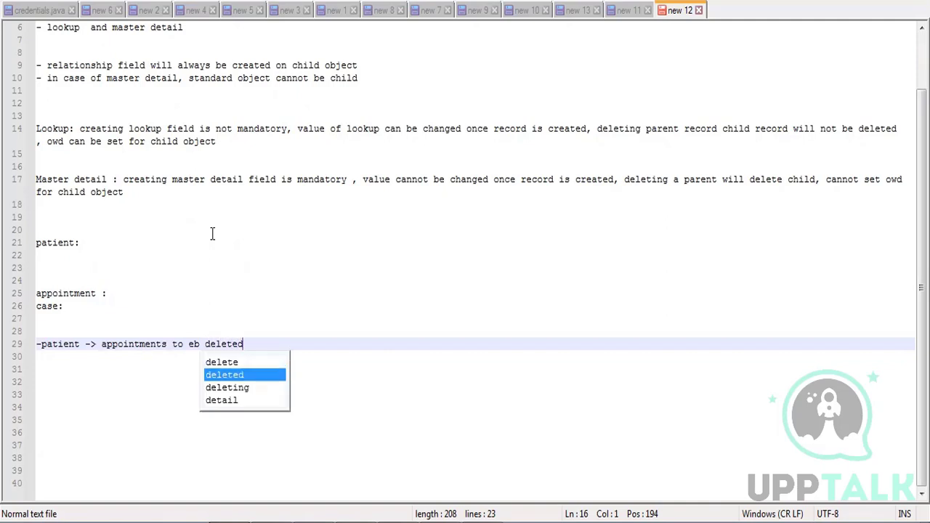
{"action": "key", "text": "Escape"}
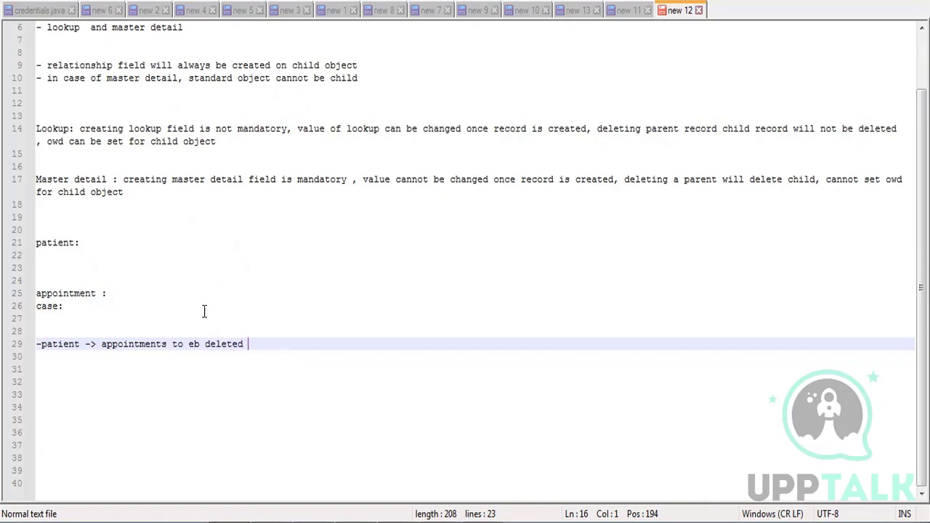
{"action": "left_click", "coordinate": [194, 343]}
{"action": "key", "text": "BackSpace"}
{"action": "type", "text": "e"}
Delete the text of the "-patient -> appointments to be deleted" line
{"action": "left_click_drag", "start_coordinate": [80, 128], "coordinate": [129, 191]}
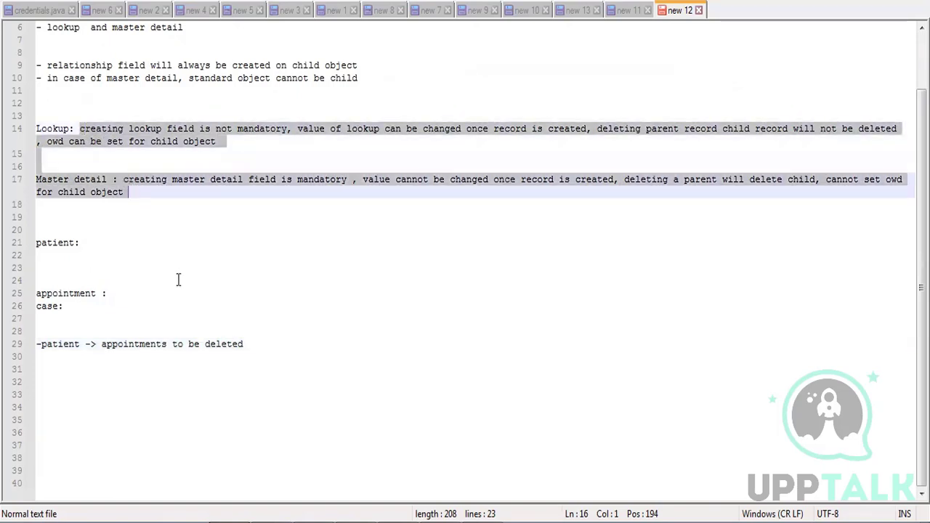
{"action": "left_click", "coordinate": [91, 354]}
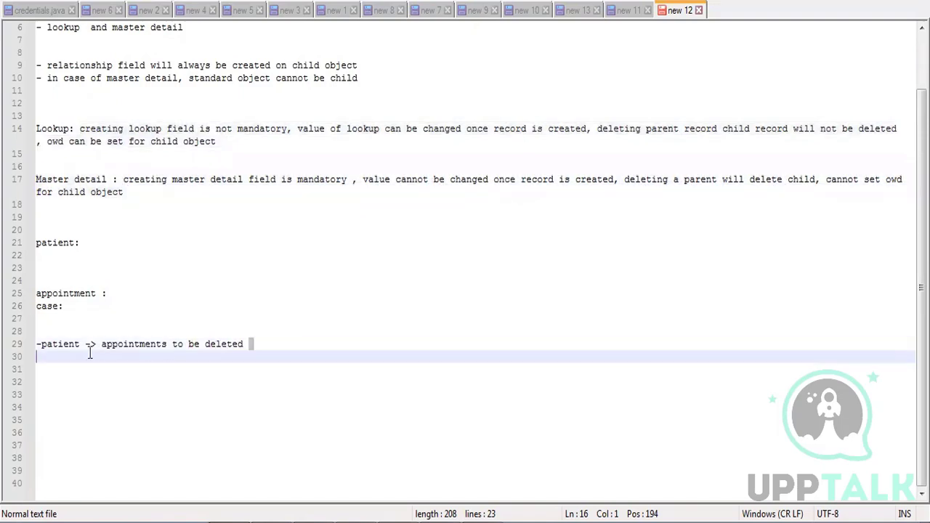
{"action": "left_click", "coordinate": [22, 344]}
{"action": "key", "text": "Delete"}
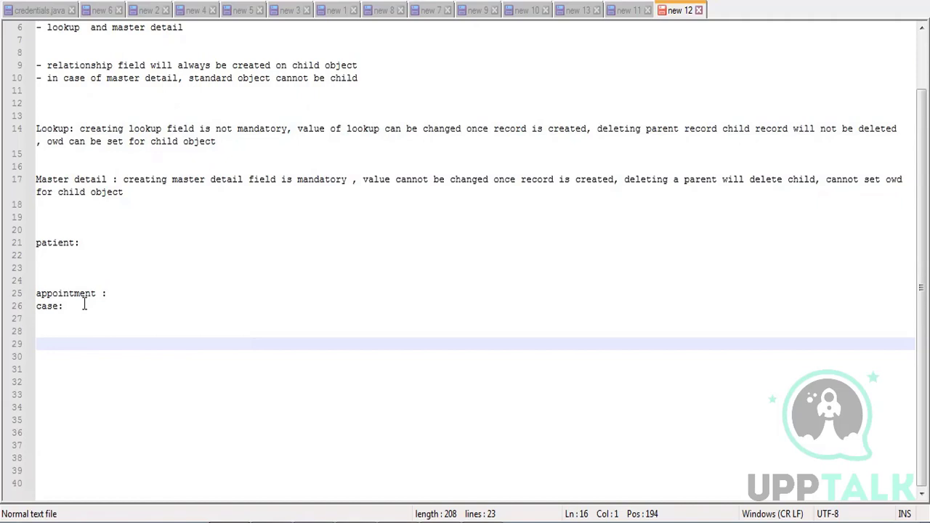
{"action": "key", "text": "Down"}
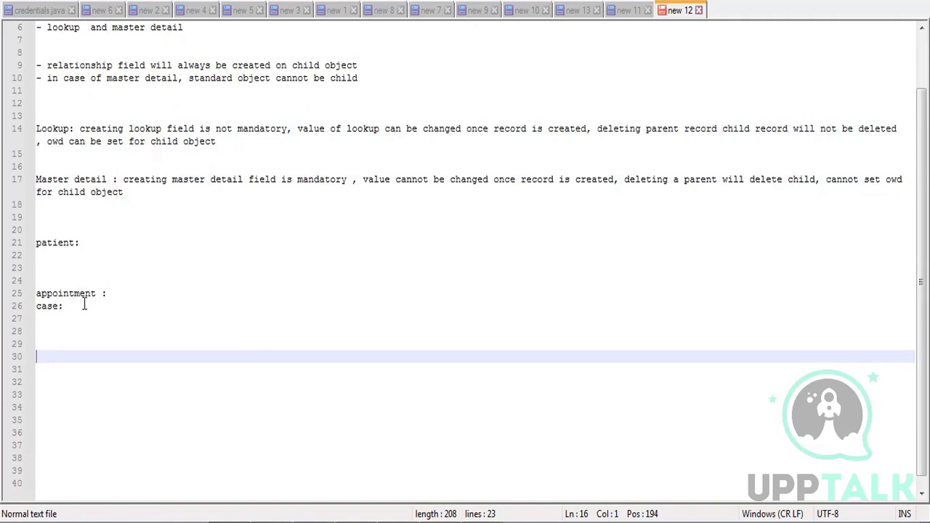
{"action": "type", "text": "- appoin"}
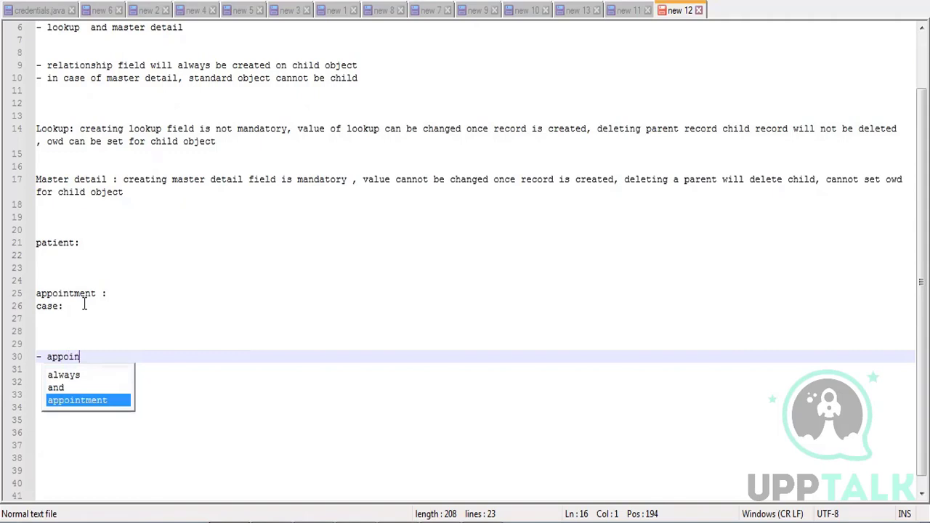
{"action": "type", "text": "tment ->"}
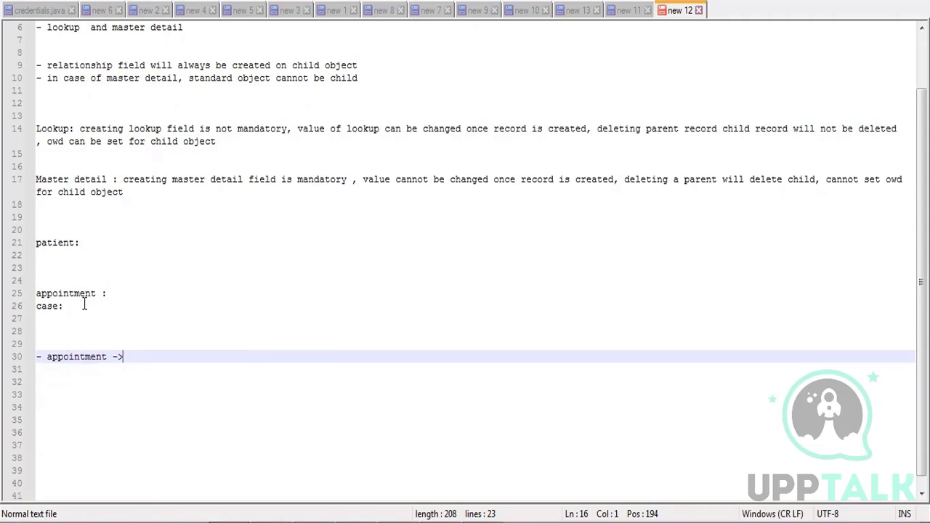
{"action": "key", "text": "BackSpace"}
{"action": "key", "text": "BackSpace"}
{"action": "type", "text": "patient at later stage"}
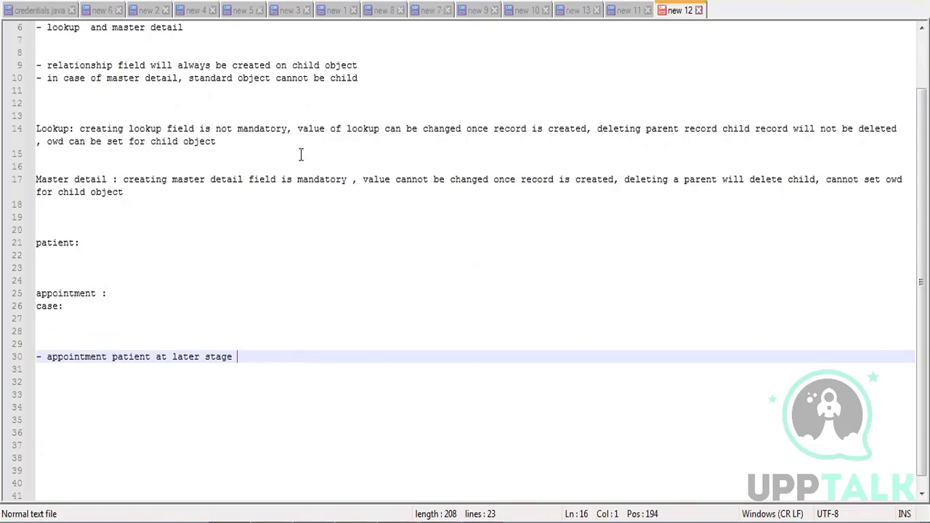
{"action": "left_click_drag", "start_coordinate": [297, 128], "coordinate": [585, 125]}
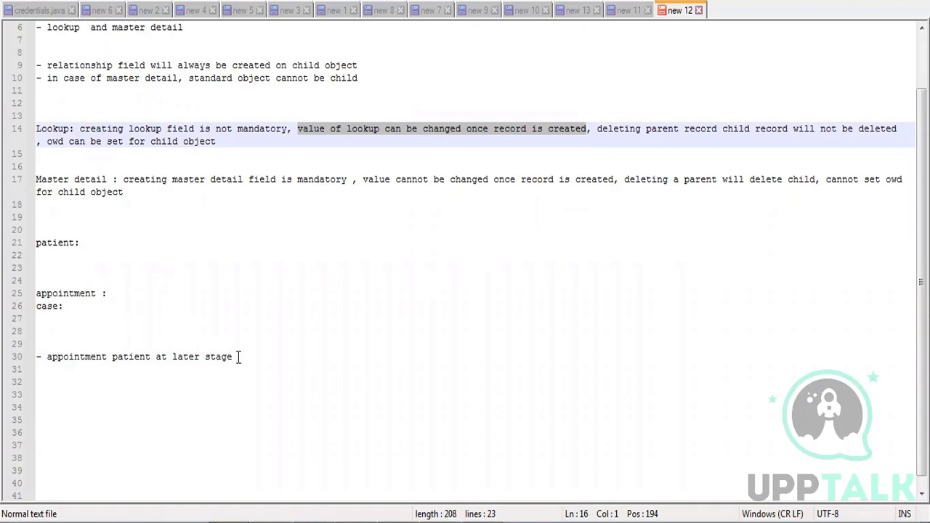
{"action": "left_click_drag", "start_coordinate": [239, 356], "coordinate": [36, 357]}
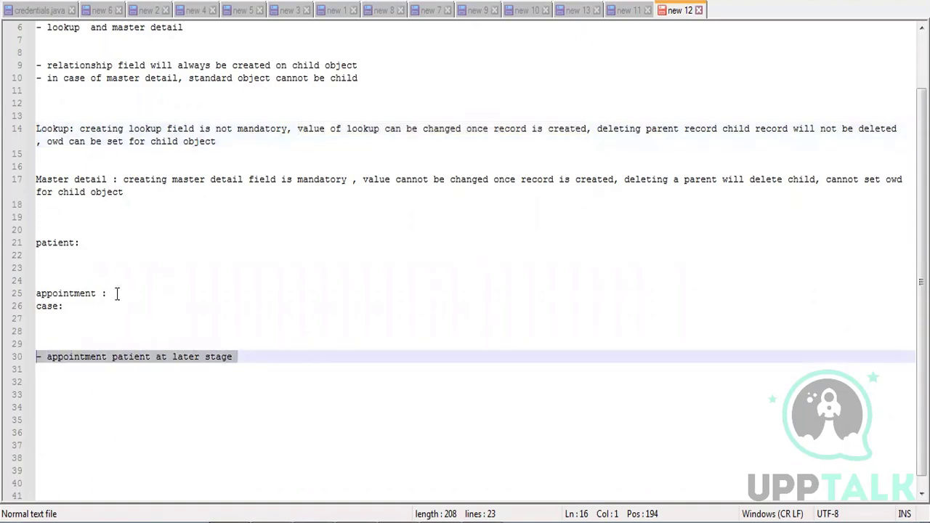
{"action": "key", "text": "Delete"}
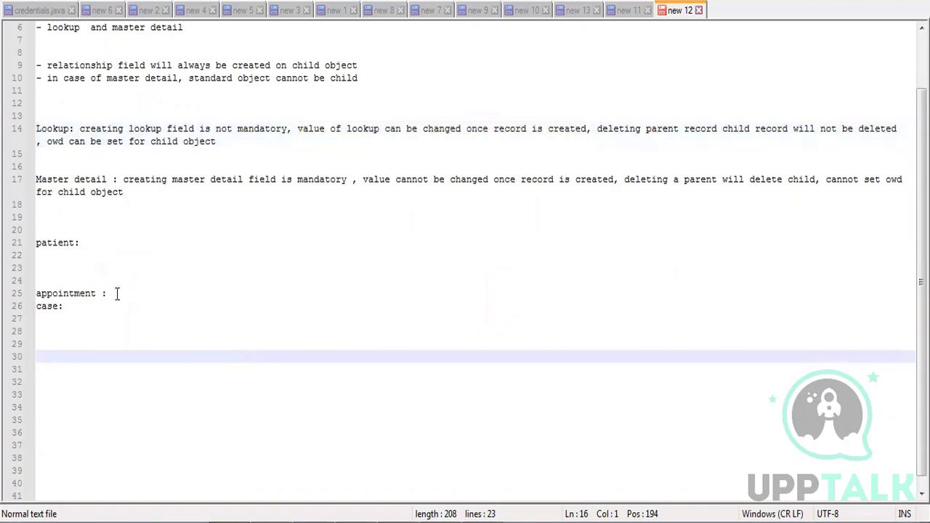
Add the consecutive lines "patient and appointment : MD" and "patient and case: lookup" on the empty line below the case line
{"action": "type", "text": "patie"}
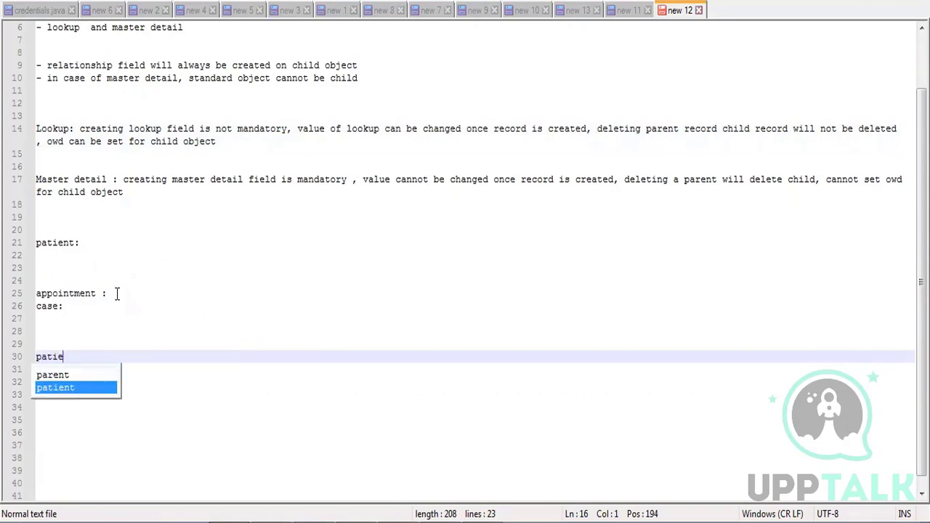
{"action": "type", "text": "nt and ap"}
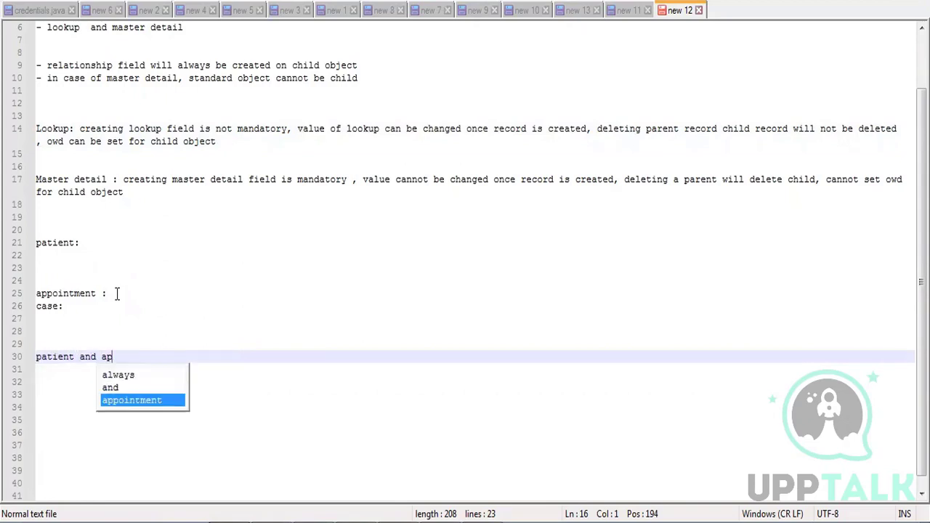
{"action": "type", "text": "pointment"}
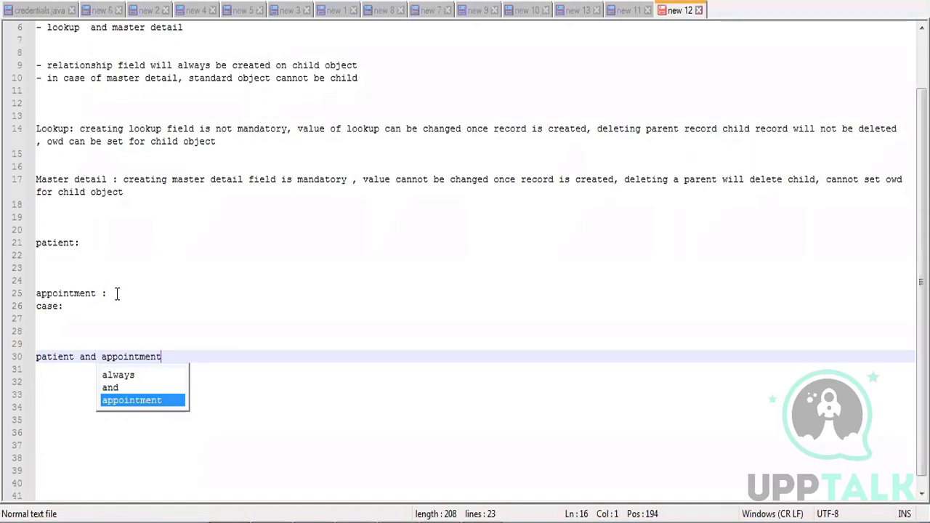
{"action": "type", "text": " : MD"}
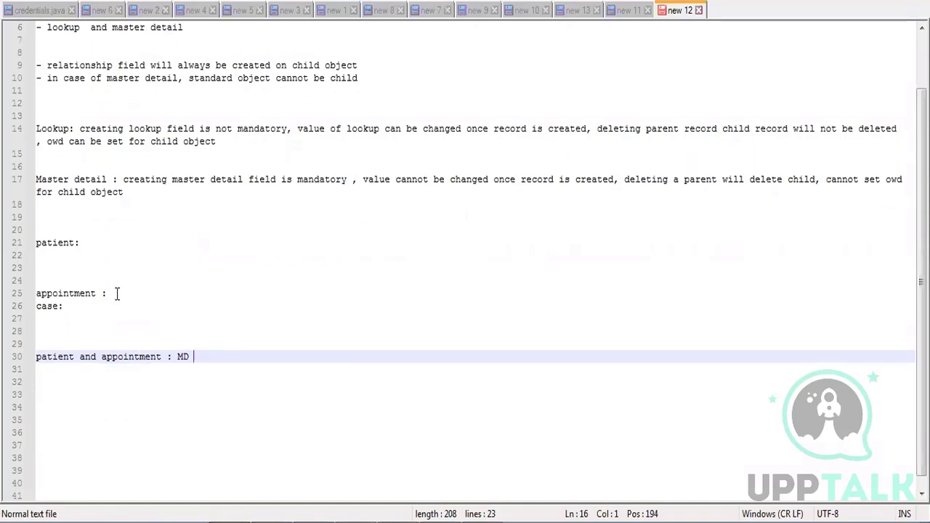
{"action": "key", "text": "Return"}
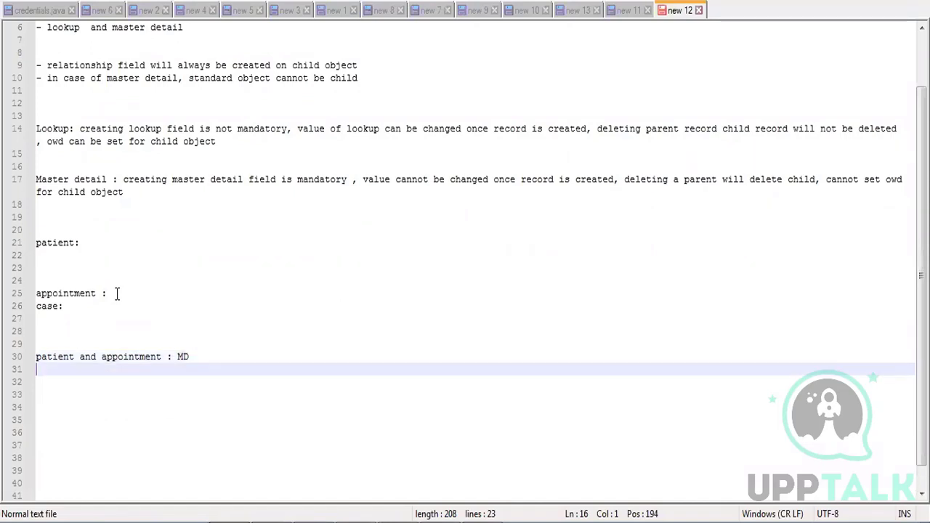
{"action": "type", "text": "patient an"}
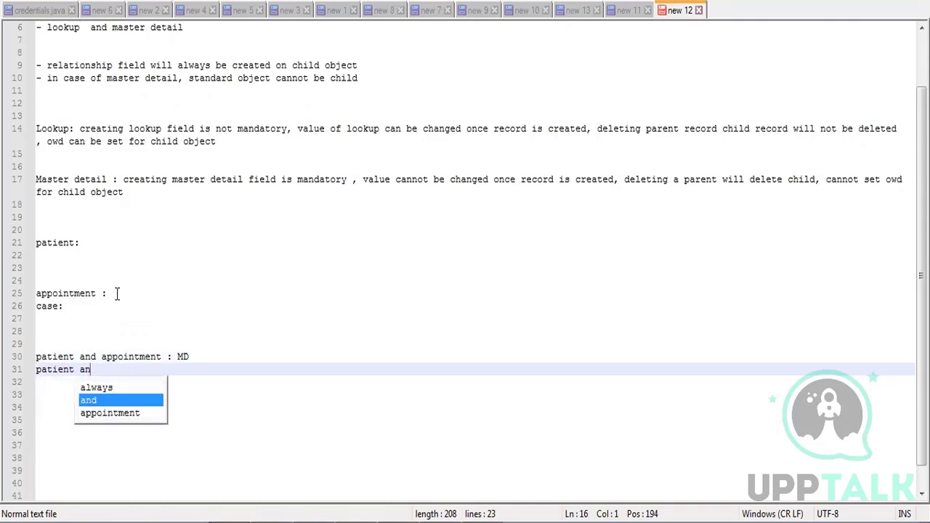
{"action": "type", "text": "d case:"}
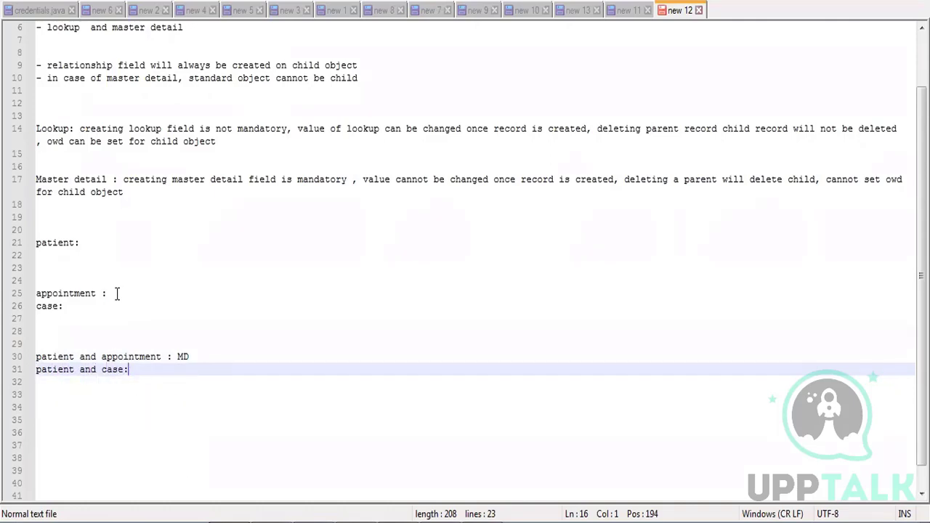
{"action": "type", "text": " lookup"}
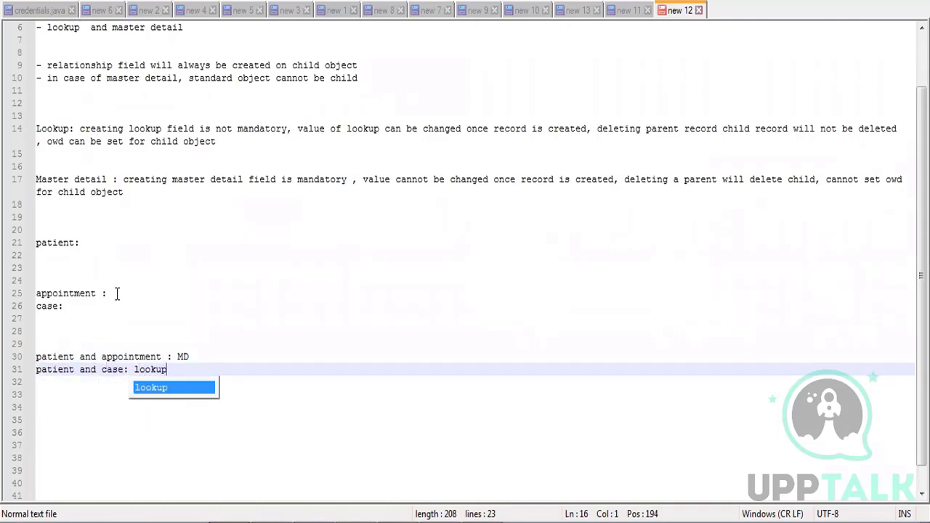
{"action": "left_click", "coordinate": [211, 274]}
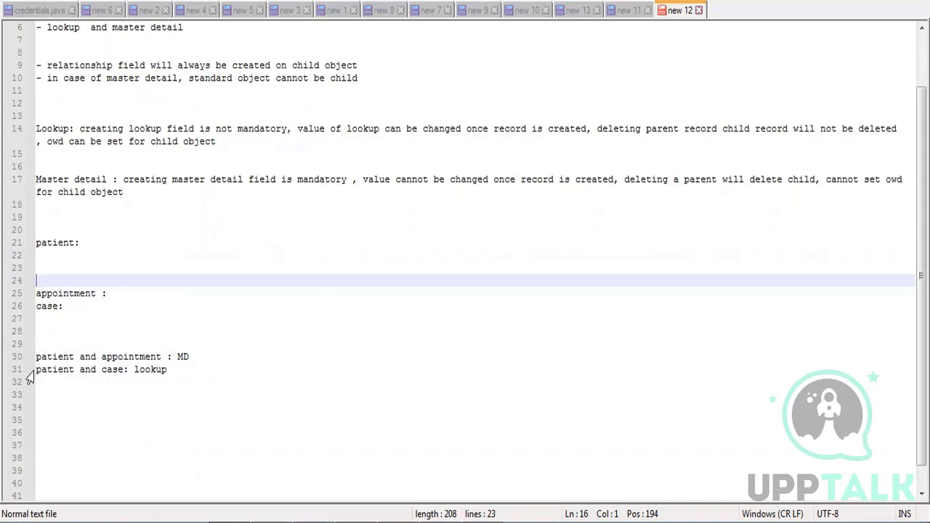
{"action": "left_click_drag", "start_coordinate": [35, 370], "coordinate": [171, 379]}
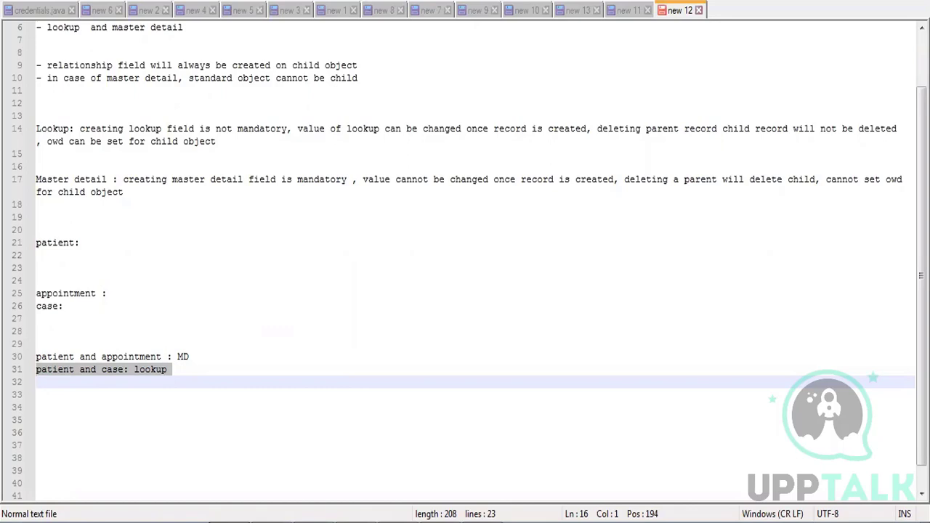
Switch to Salesforce Setup and open the fields and relationships of the standard Case object
{"action": "key", "text": "alt+Tab"}
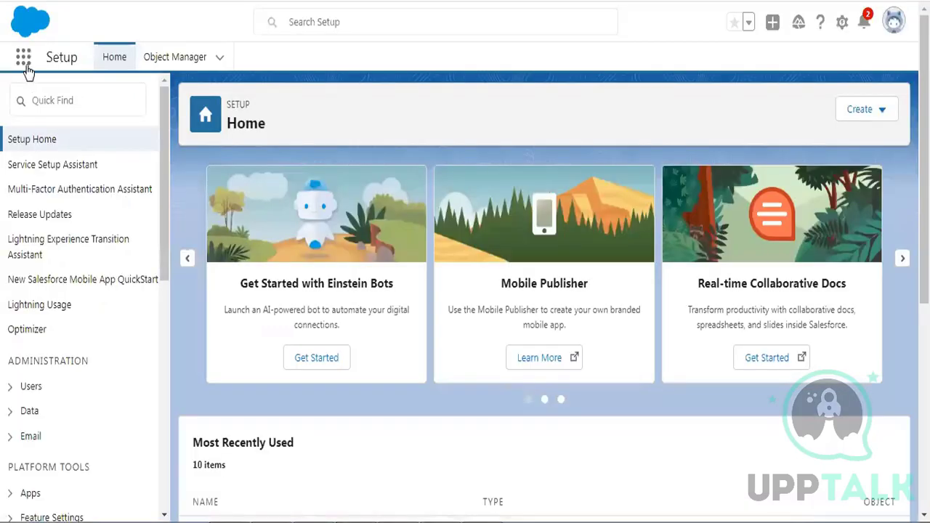
{"action": "left_click", "coordinate": [182, 62]}
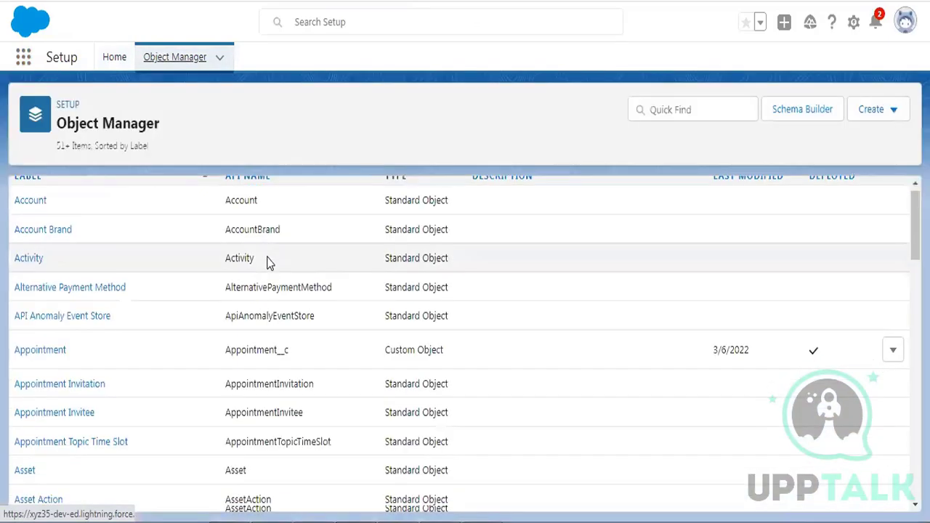
{"action": "scroll", "coordinate": [268, 263], "scroll_direction": "down", "scroll_amount": 8}
{"action": "scroll", "coordinate": [267, 263], "scroll_direction": "down", "scroll_amount": 4}
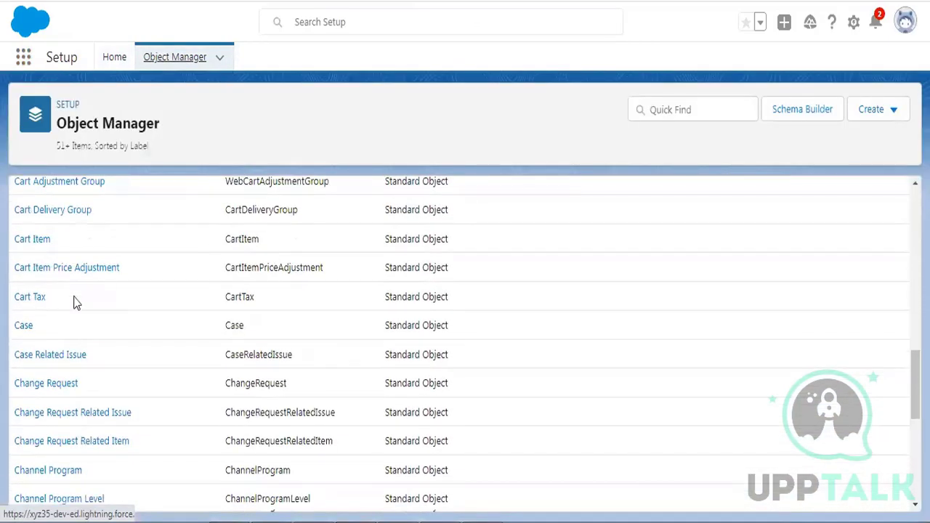
{"action": "left_click", "coordinate": [24, 326]}
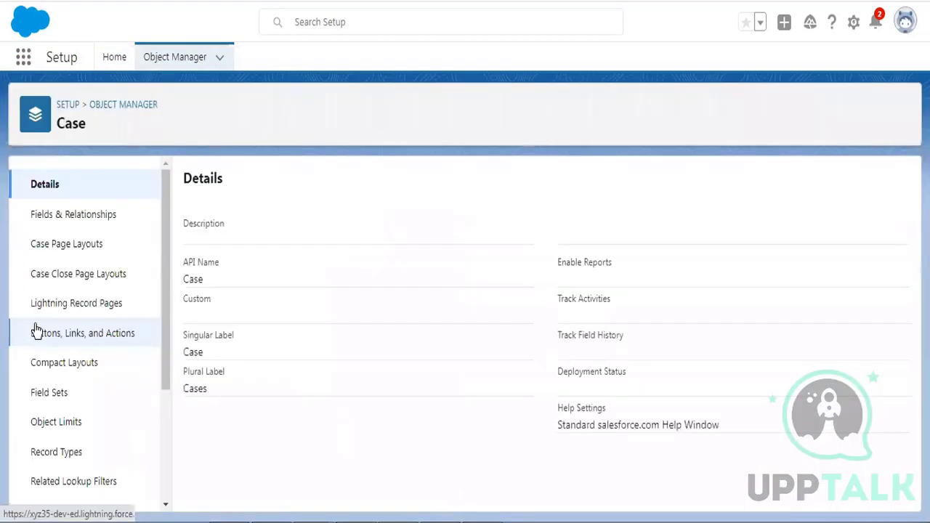
{"action": "left_click", "coordinate": [68, 215]}
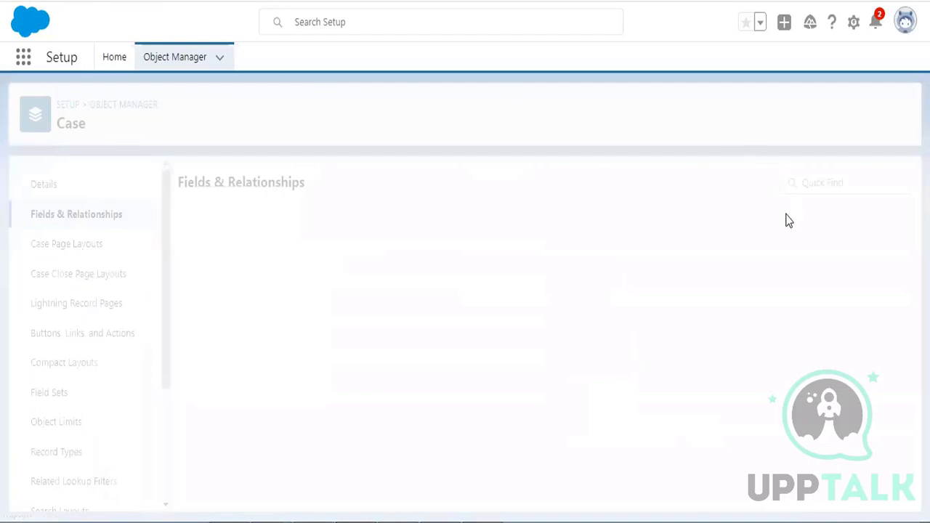
Start a new custom field on the Case object with the Lookup Relationship data type
{"action": "left_click", "coordinate": [614, 184]}
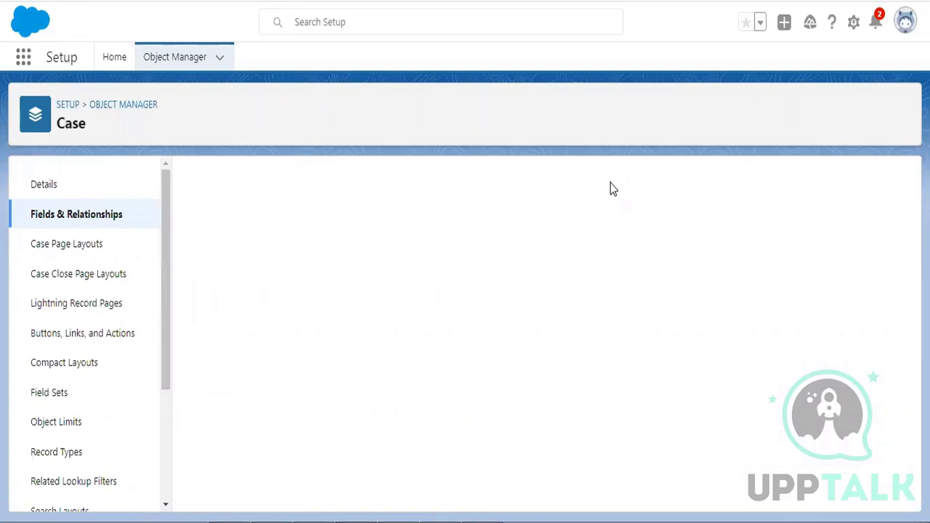
{"action": "scroll", "coordinate": [317, 286], "scroll_direction": "down", "scroll_amount": 2}
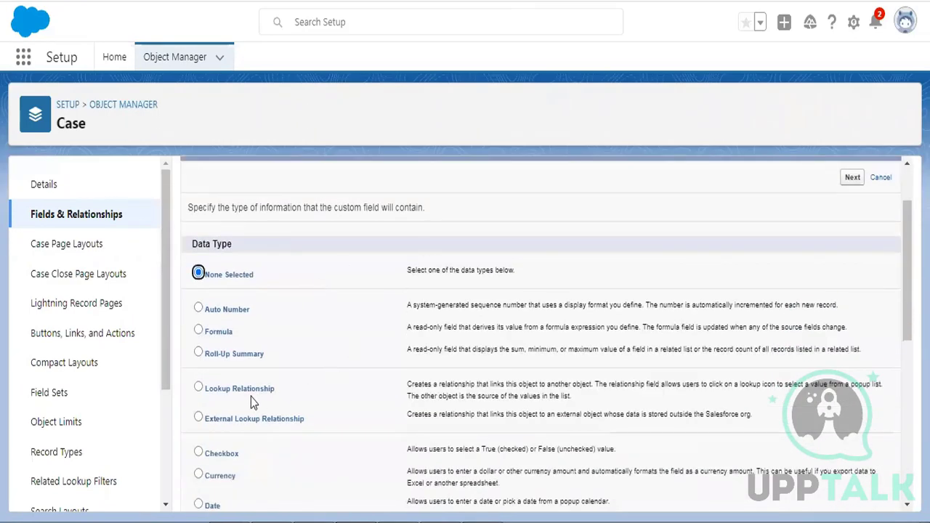
{"action": "left_click", "coordinate": [198, 388]}
{"action": "left_click_drag", "start_coordinate": [207, 393], "coordinate": [275, 387]}
{"action": "left_click_drag", "start_coordinate": [204, 391], "coordinate": [270, 390]}
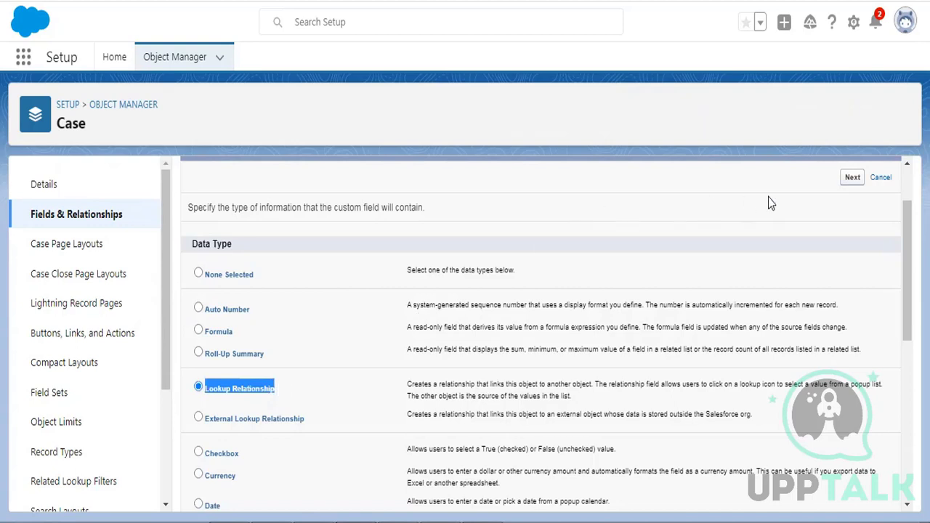
{"action": "left_click", "coordinate": [849, 179]}
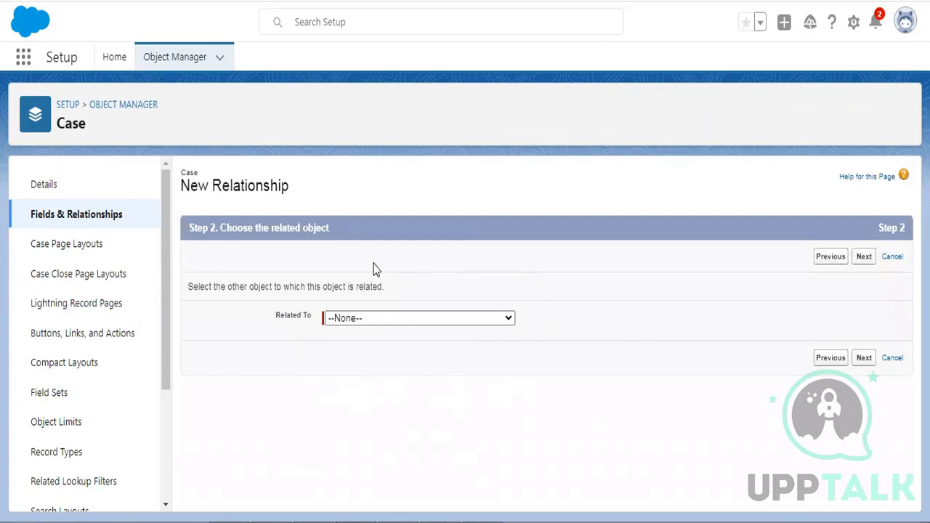
Relate the lookup field to the Patient Detail object and continue to the label and name settings
{"action": "left_click", "coordinate": [355, 324]}
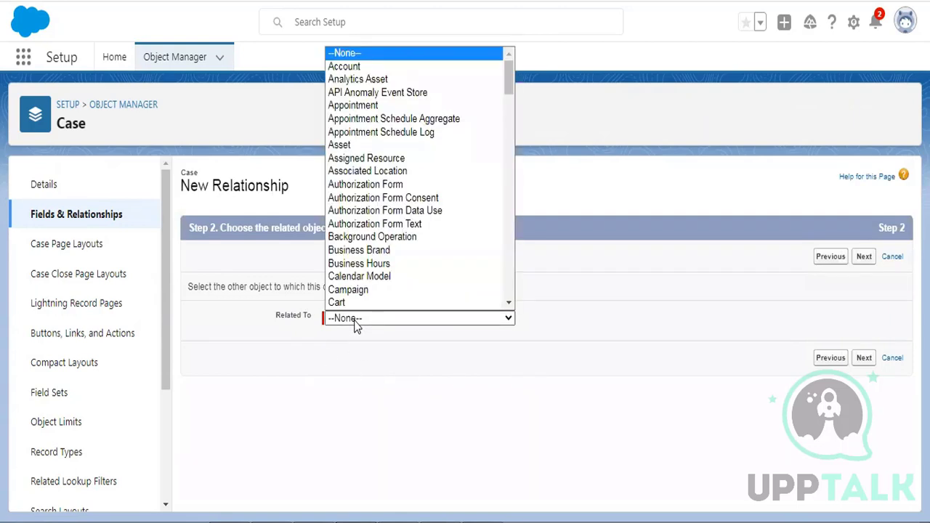
{"action": "scroll", "coordinate": [385, 178], "scroll_direction": "down", "scroll_amount": 10}
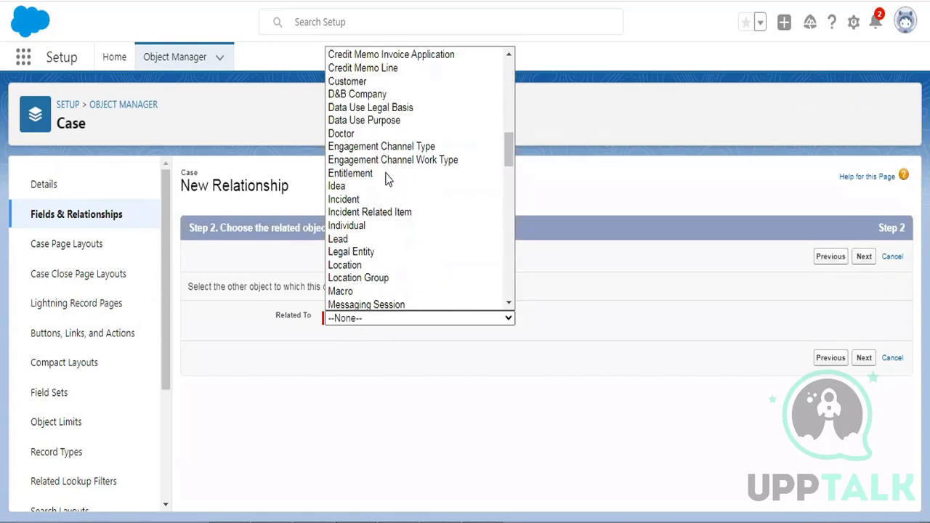
{"action": "scroll", "coordinate": [387, 178], "scroll_direction": "down", "scroll_amount": 15}
{"action": "scroll", "coordinate": [387, 178], "scroll_direction": "up", "scroll_amount": 5}
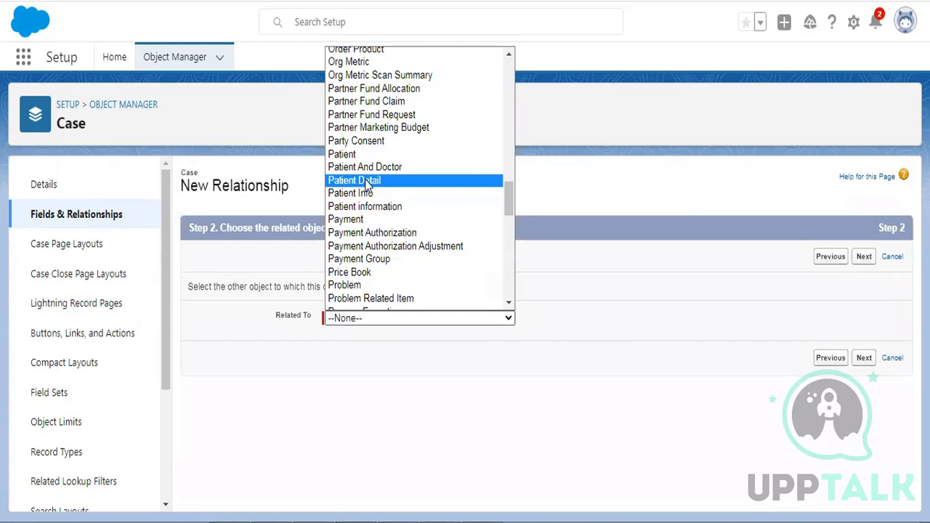
{"action": "left_click", "coordinate": [367, 181]}
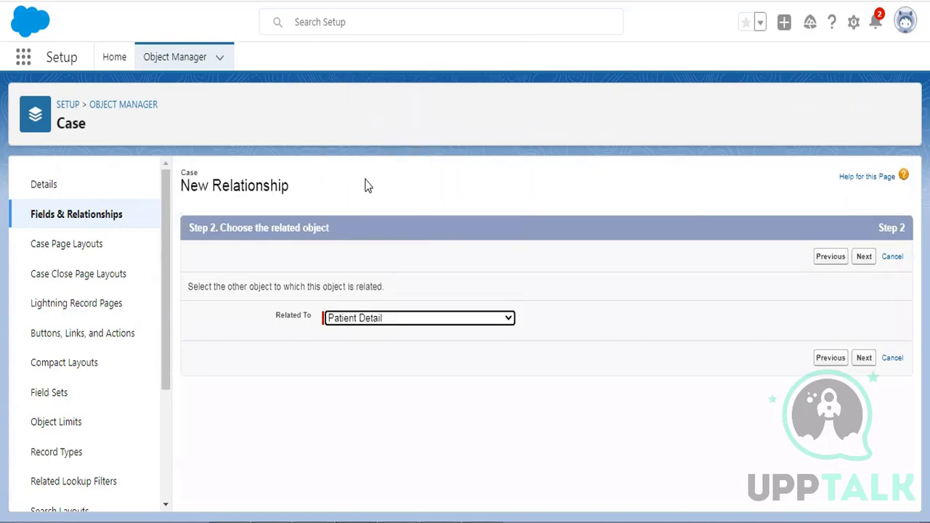
{"action": "left_click", "coordinate": [862, 259]}
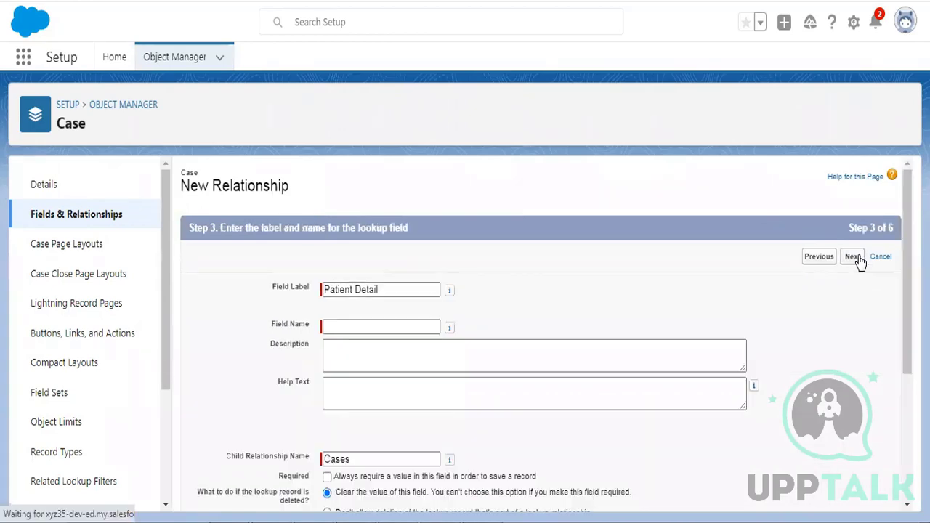
Name the lookup field Patient_Detail, accept the default field security, page layouts and Cases related list, and save it
{"action": "left_click", "coordinate": [379, 251]}
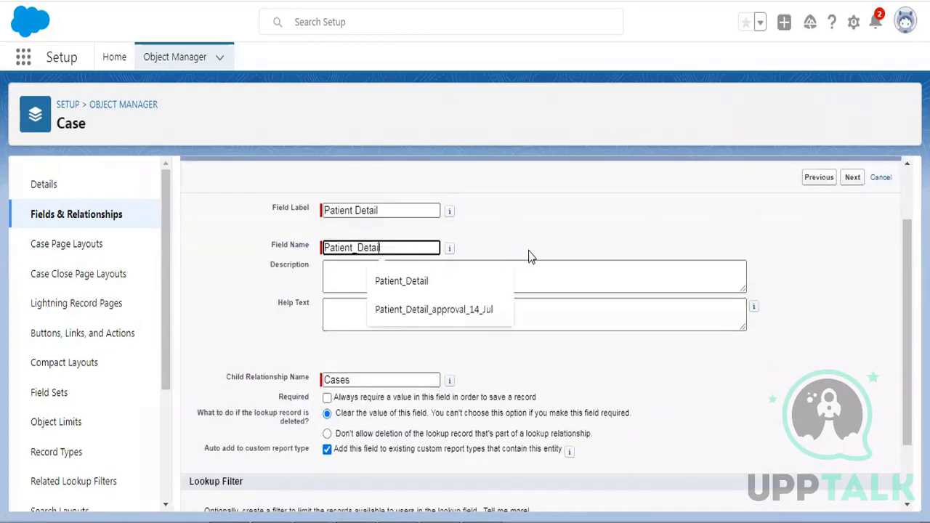
{"action": "left_click", "coordinate": [633, 223]}
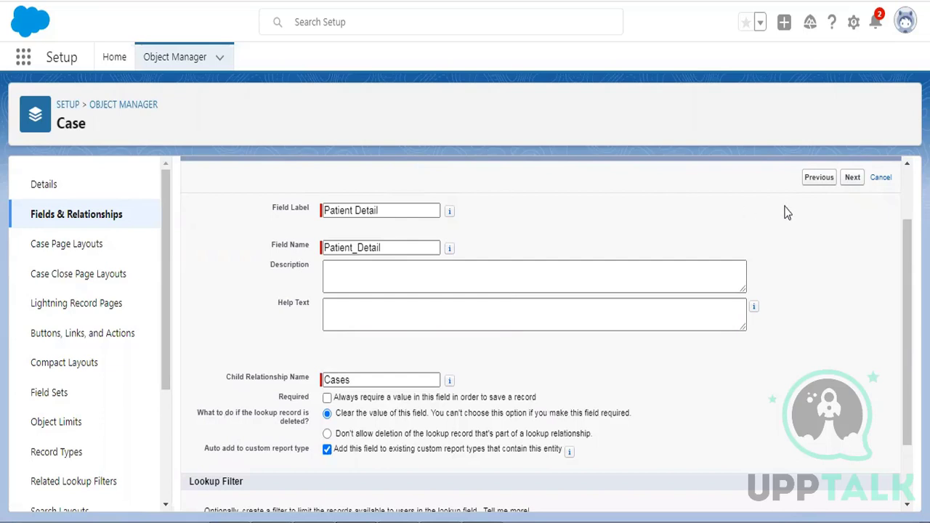
{"action": "left_click", "coordinate": [853, 180]}
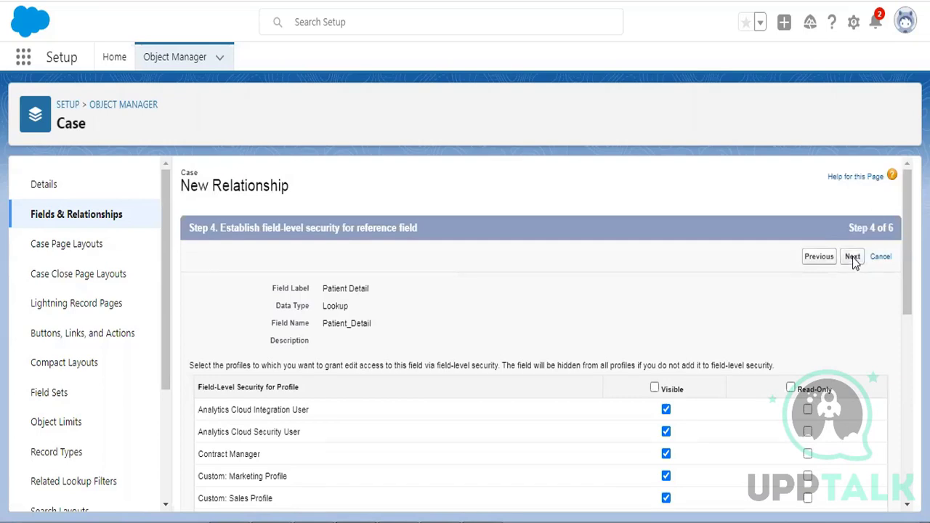
{"action": "left_click", "coordinate": [852, 256]}
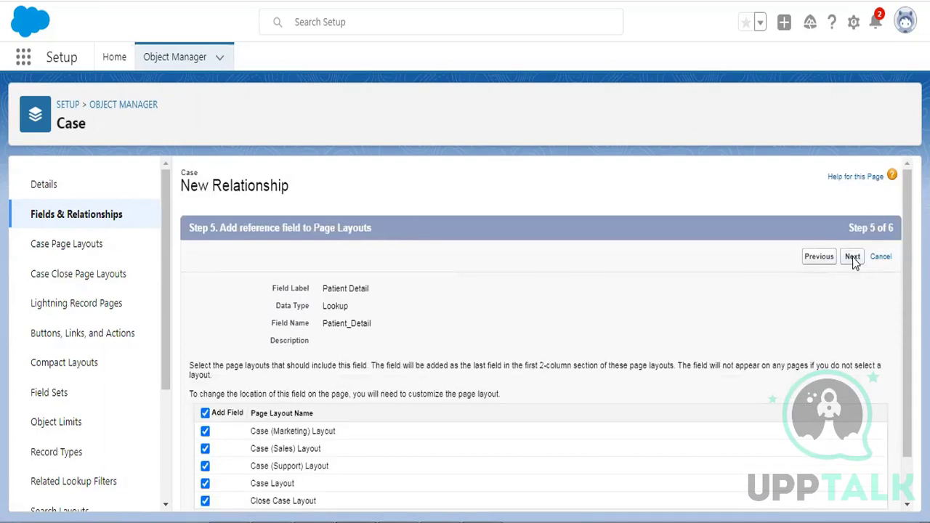
{"action": "left_click", "coordinate": [853, 257]}
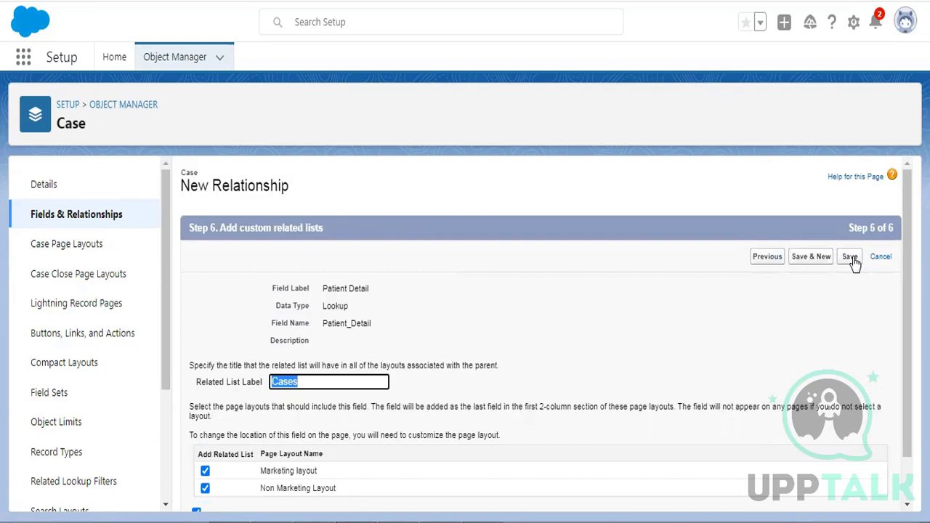
{"action": "left_click", "coordinate": [854, 262]}
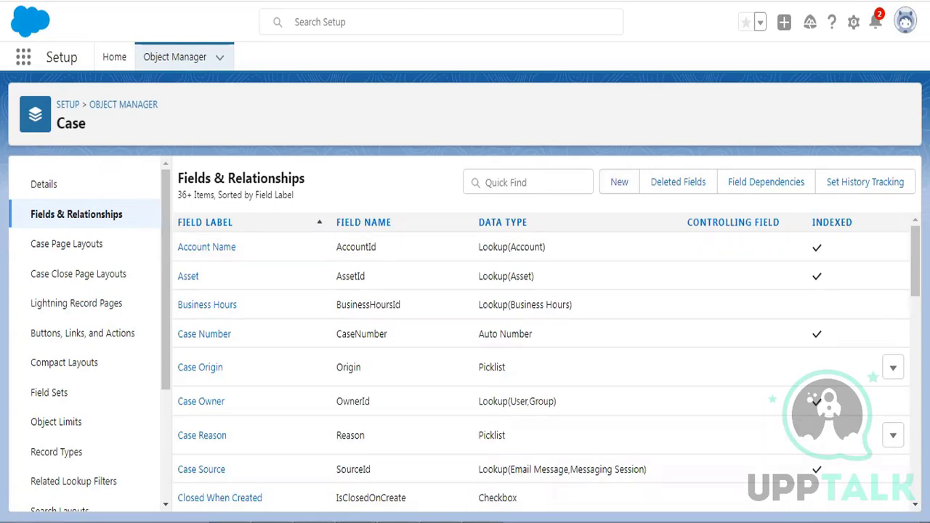
Review the Lookup relationship description on line 14 of the Notepad++ notes, then return to Salesforce
{"action": "key", "text": "alt+Tab"}
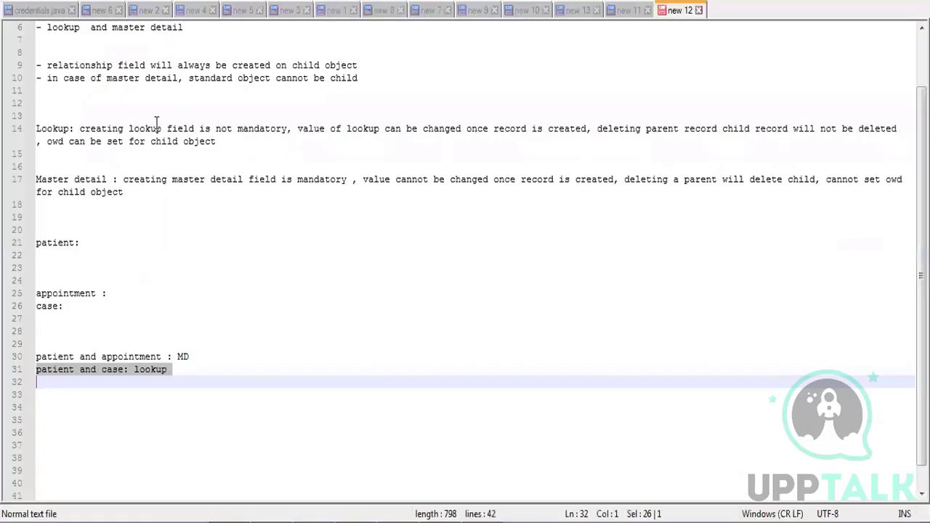
{"action": "left_click", "coordinate": [80, 129]}
{"action": "left_click_drag", "start_coordinate": [80, 129], "coordinate": [224, 141]}
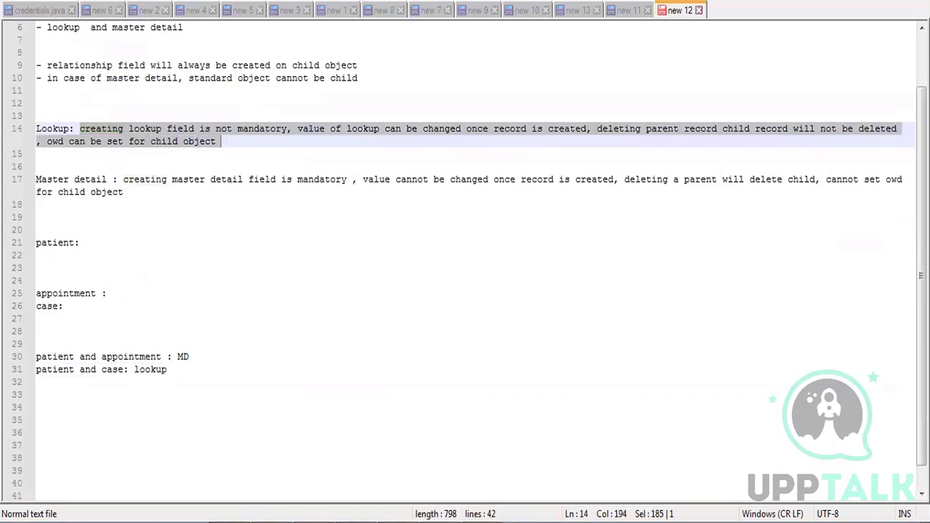
{"action": "key", "text": "alt+Tab"}
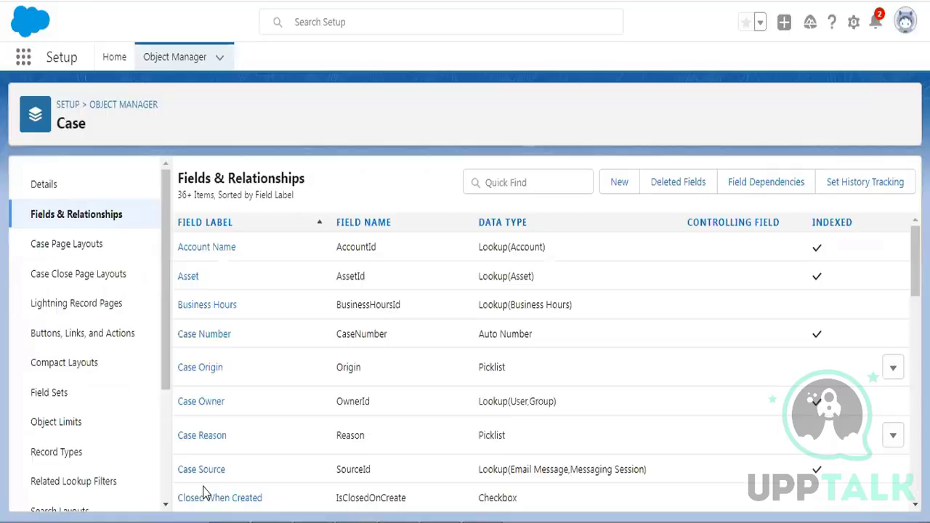
Find the Patient Details object among the apps and items and open its record list
{"action": "left_click", "coordinate": [24, 66]}
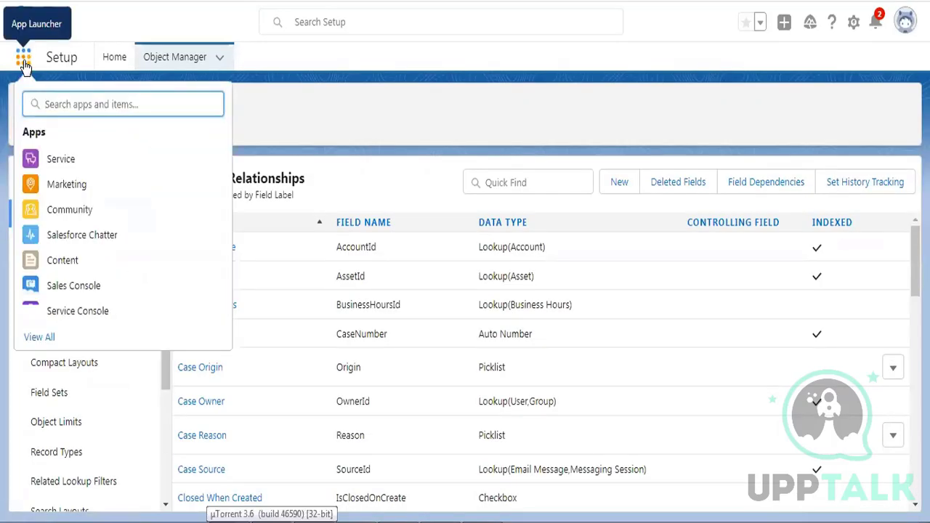
{"action": "type", "text": "case"}
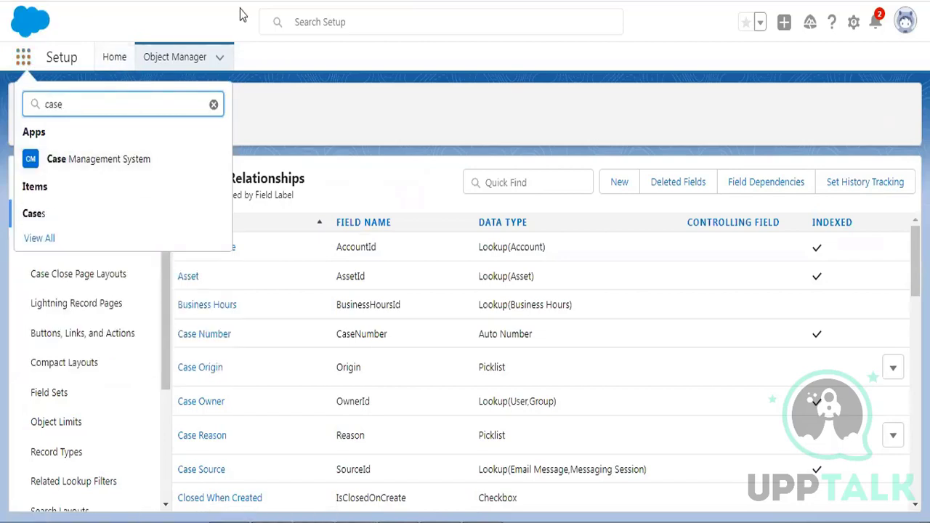
{"action": "double_click", "coordinate": [71, 103]}
{"action": "type", "text": "patient de"}
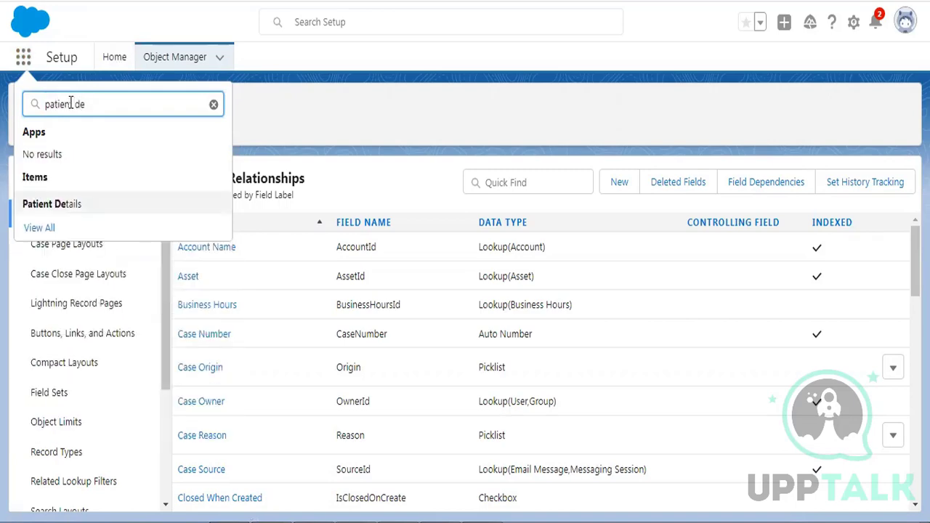
{"action": "left_click", "coordinate": [89, 208]}
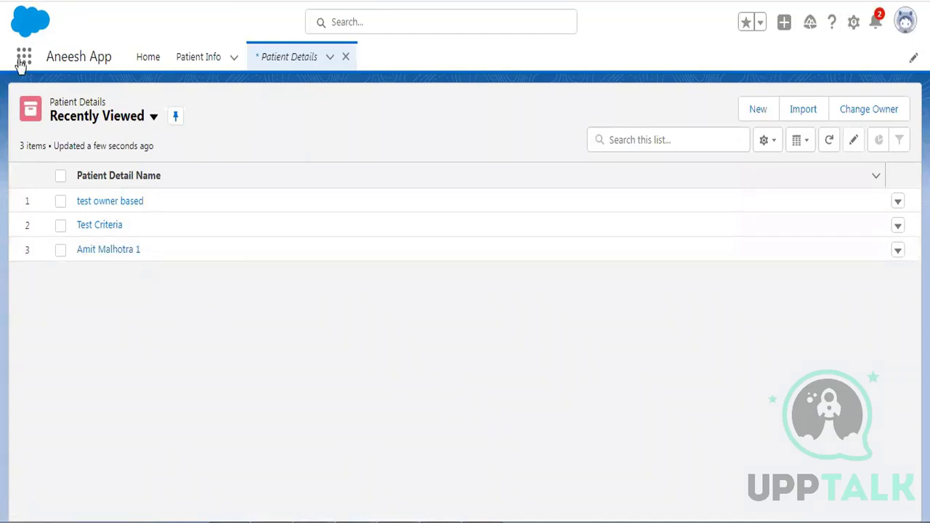
Find and open the Cases list, and start a new case record
{"action": "left_click", "coordinate": [24, 56]}
{"action": "type", "text": "c"}
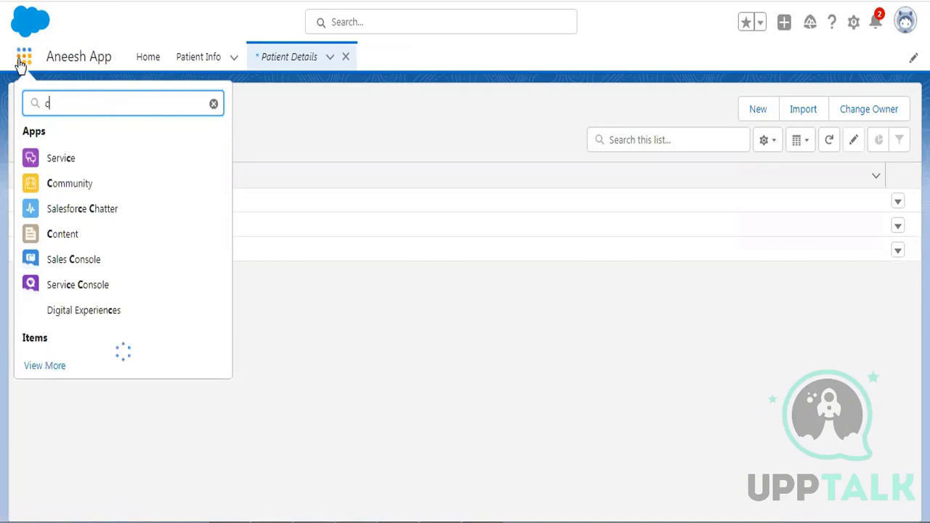
{"action": "type", "text": "ase"}
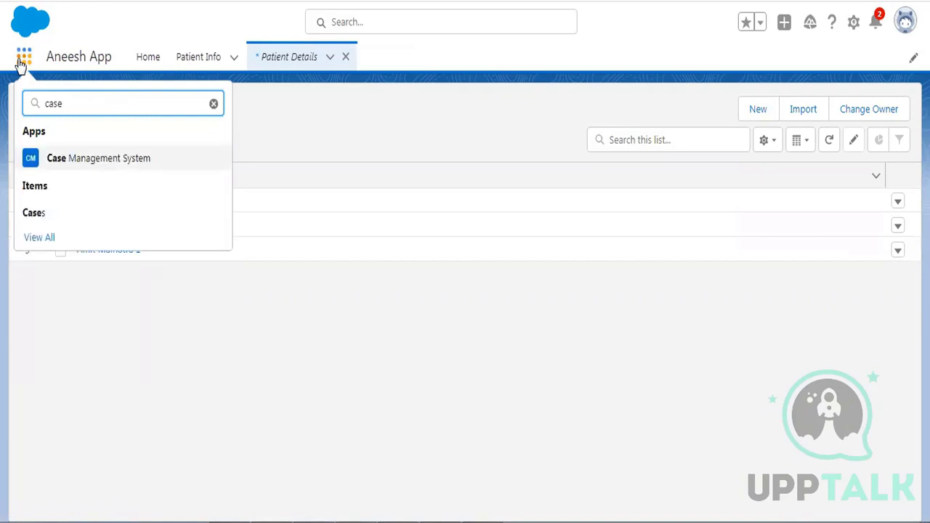
{"action": "left_click", "coordinate": [42, 213]}
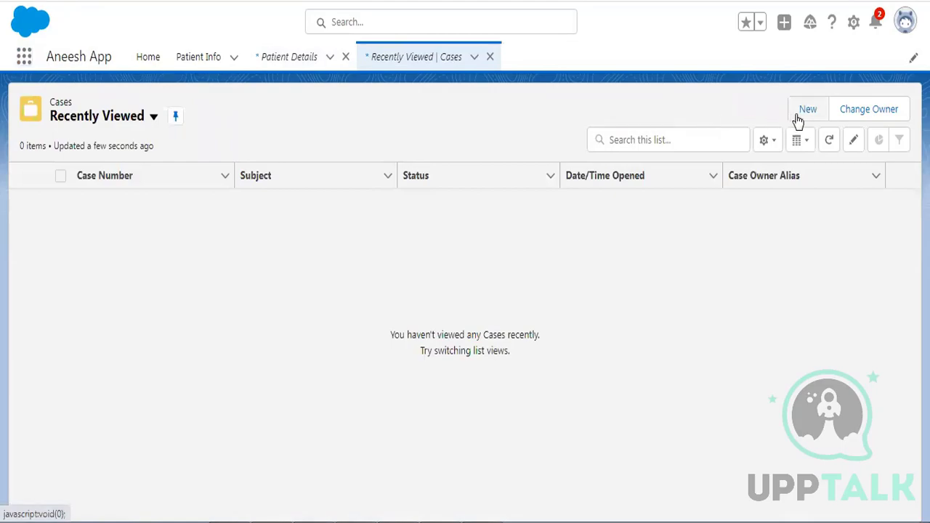
{"action": "left_click", "coordinate": [806, 109]}
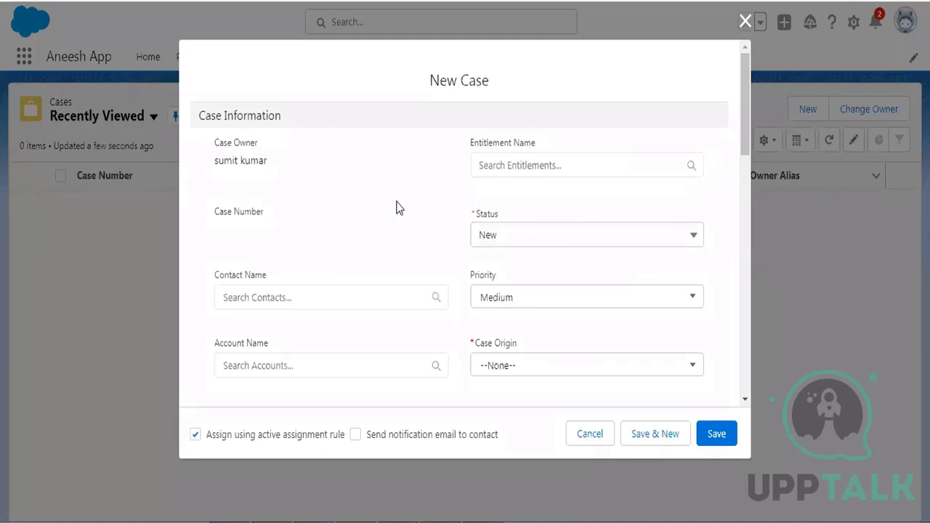
Locate the Patient Detail lookup on the new case form and set Case Origin to Phone
{"action": "scroll", "coordinate": [397, 205], "scroll_direction": "down", "scroll_amount": 3}
{"action": "scroll", "coordinate": [398, 205], "scroll_direction": "down", "scroll_amount": 5}
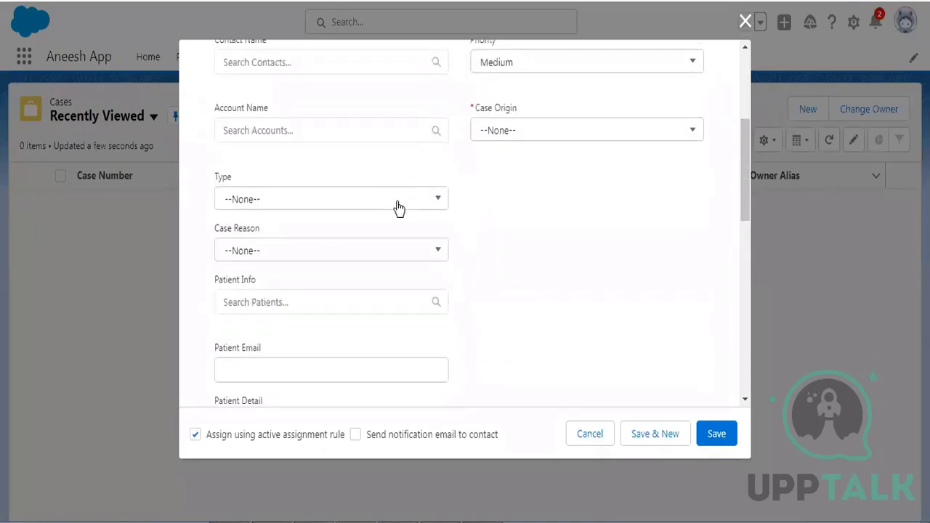
{"action": "left_click_drag", "start_coordinate": [209, 250], "coordinate": [253, 249]}
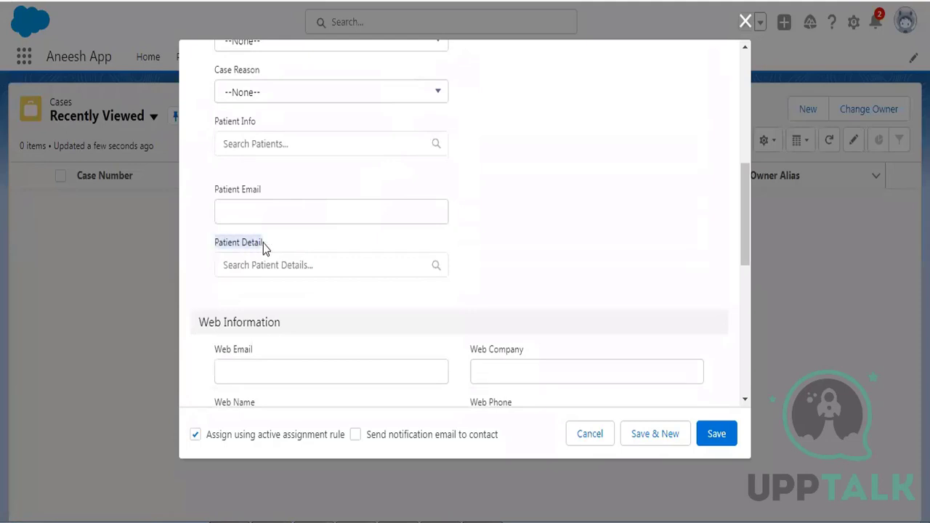
{"action": "scroll", "coordinate": [612, 193], "scroll_direction": "up", "scroll_amount": 8}
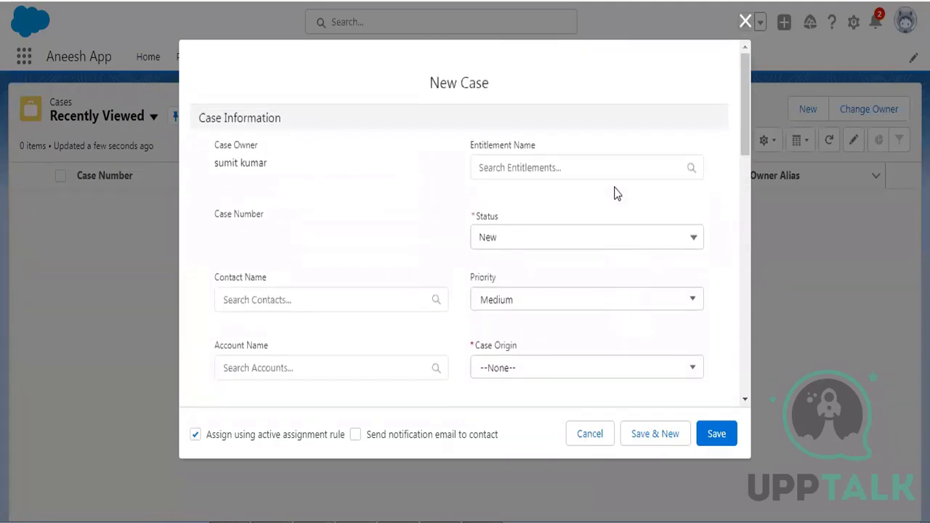
{"action": "left_click", "coordinate": [522, 372]}
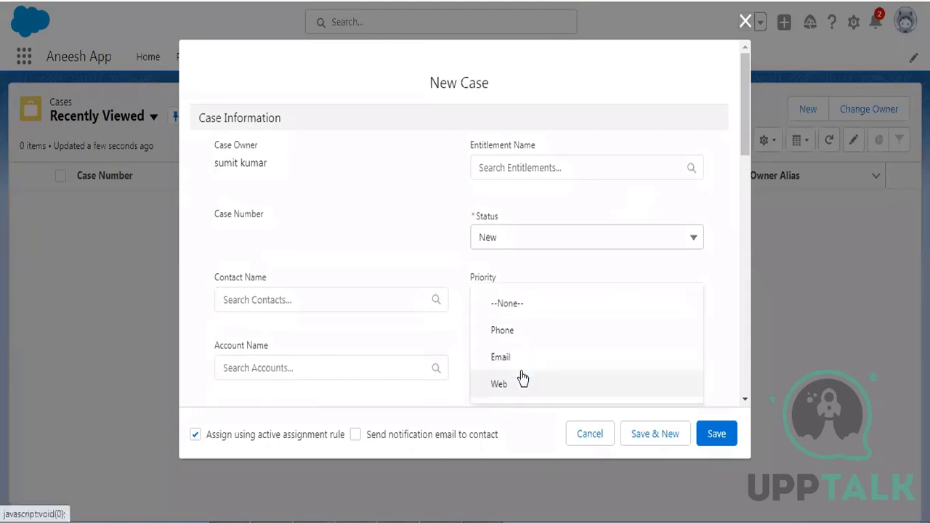
{"action": "left_click", "coordinate": [501, 338]}
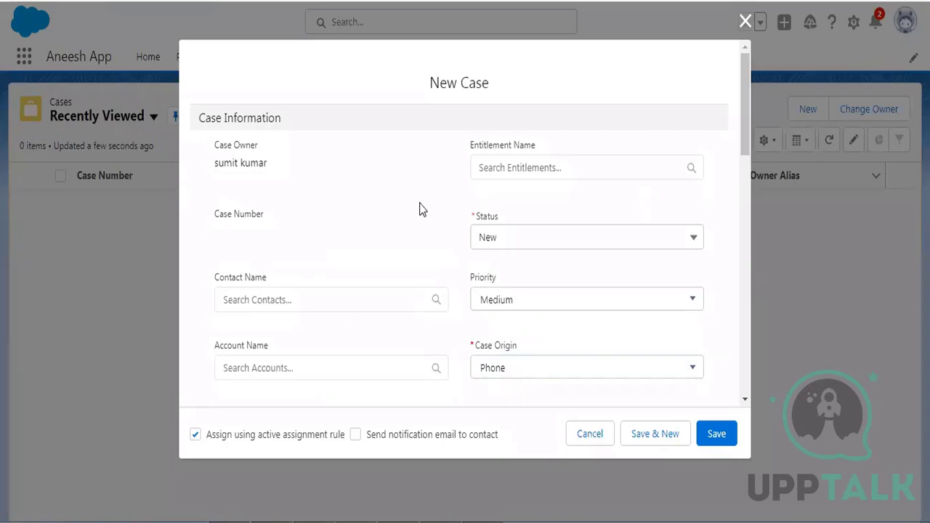
Fill the new case's Patient Detail lookup with the third suggested patient record
{"action": "scroll", "coordinate": [435, 189], "scroll_direction": "down", "scroll_amount": 5}
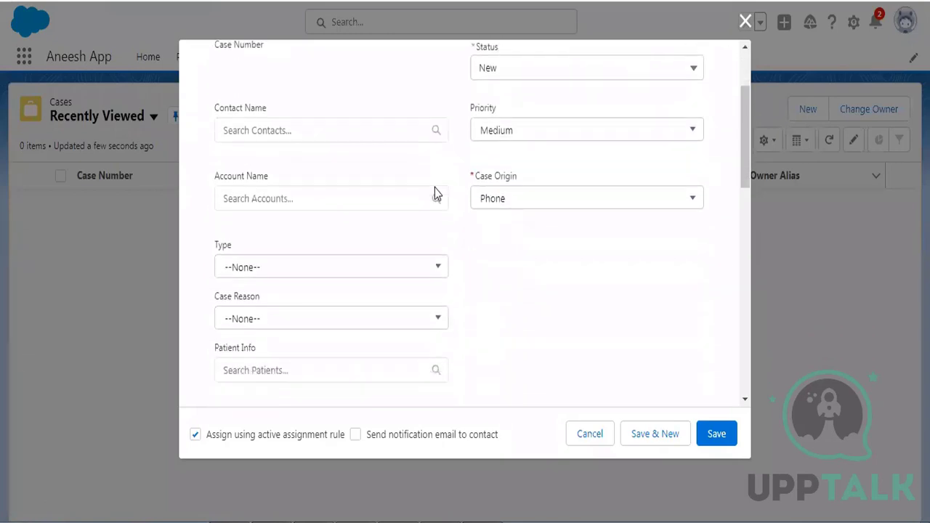
{"action": "scroll", "coordinate": [435, 188], "scroll_direction": "down", "scroll_amount": 1}
{"action": "left_click_drag", "start_coordinate": [216, 247], "coordinate": [264, 247]}
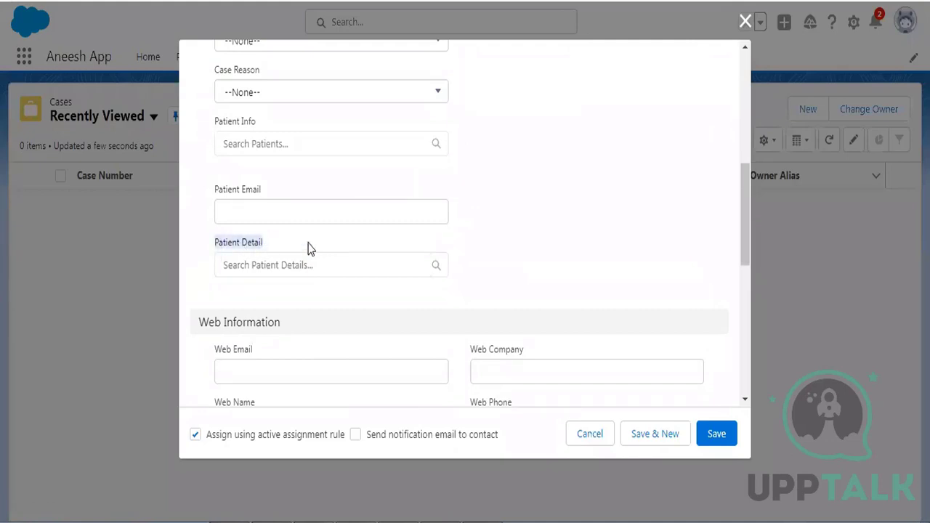
{"action": "left_click", "coordinate": [305, 266]}
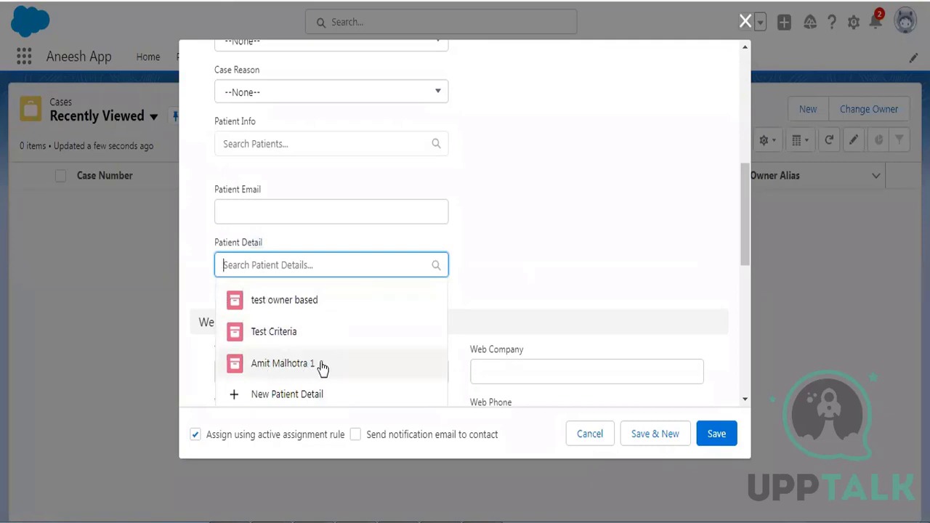
{"action": "left_click", "coordinate": [322, 367]}
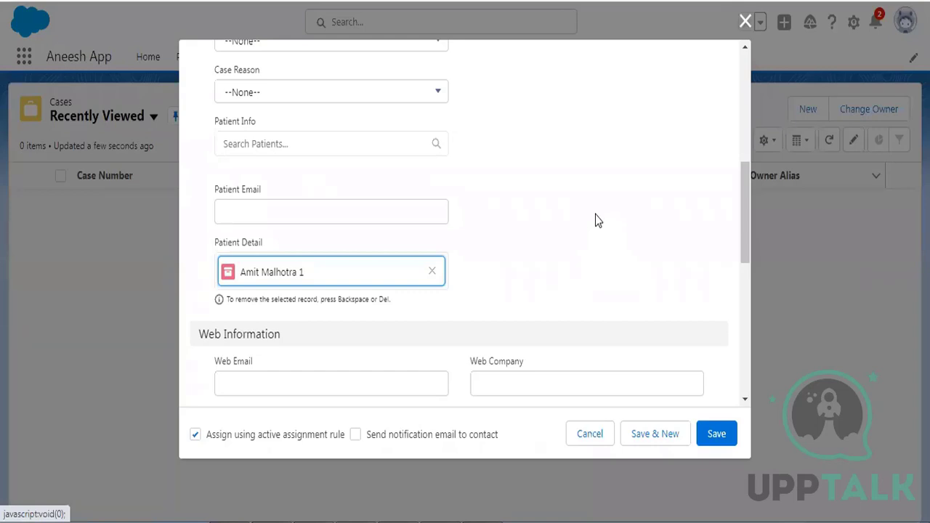
Examine the new case form, checking the Patient Detail lookup and which fields are marked as required
{"action": "scroll", "coordinate": [586, 194], "scroll_direction": "up", "scroll_amount": 5}
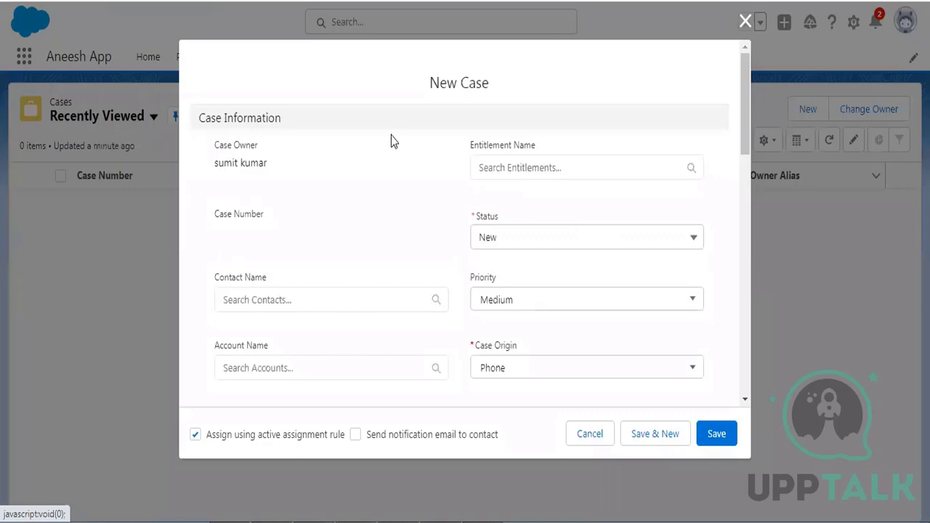
{"action": "scroll", "coordinate": [407, 124], "scroll_direction": "down", "scroll_amount": 3}
{"action": "scroll", "coordinate": [408, 122], "scroll_direction": "down", "scroll_amount": 1}
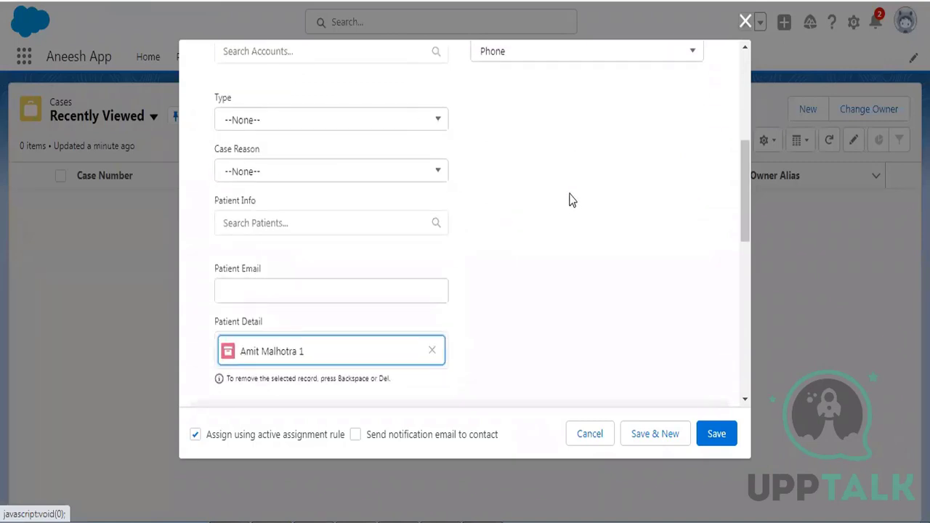
{"action": "scroll", "coordinate": [571, 201], "scroll_direction": "down", "scroll_amount": 1}
{"action": "left_click_drag", "start_coordinate": [214, 248], "coordinate": [246, 250]}
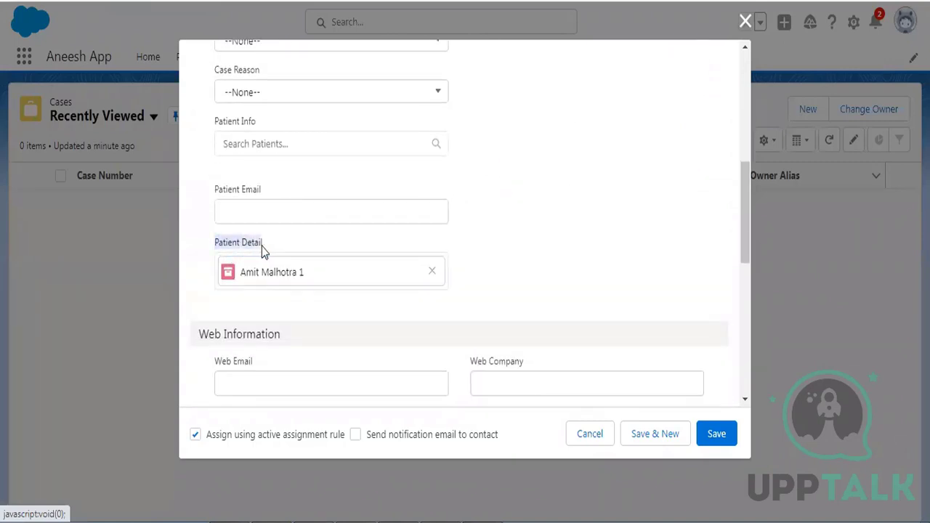
{"action": "left_click", "coordinate": [288, 247]}
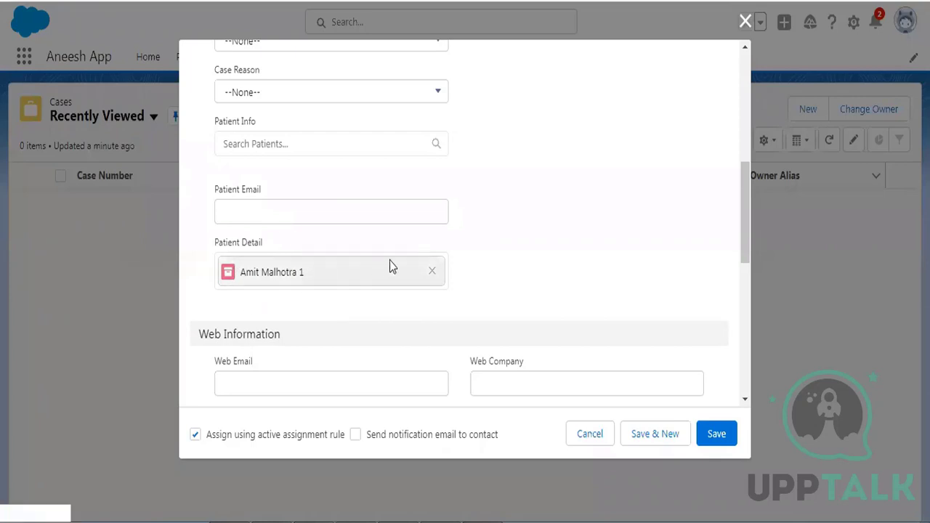
{"action": "scroll", "coordinate": [577, 212], "scroll_direction": "up", "scroll_amount": 5}
{"action": "scroll", "coordinate": [579, 213], "scroll_direction": "up", "scroll_amount": 2}
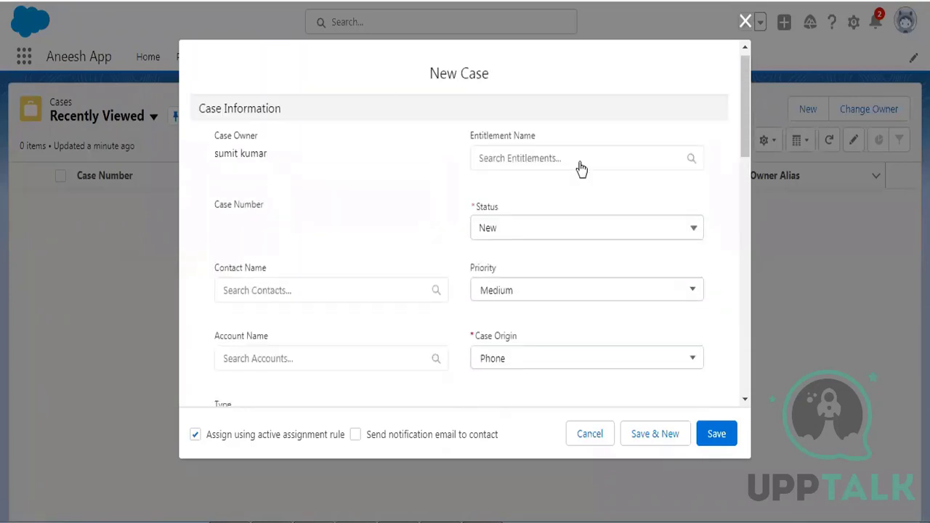
Save the new case and check the Patient Detail link in the record's details
{"action": "left_click", "coordinate": [712, 441]}
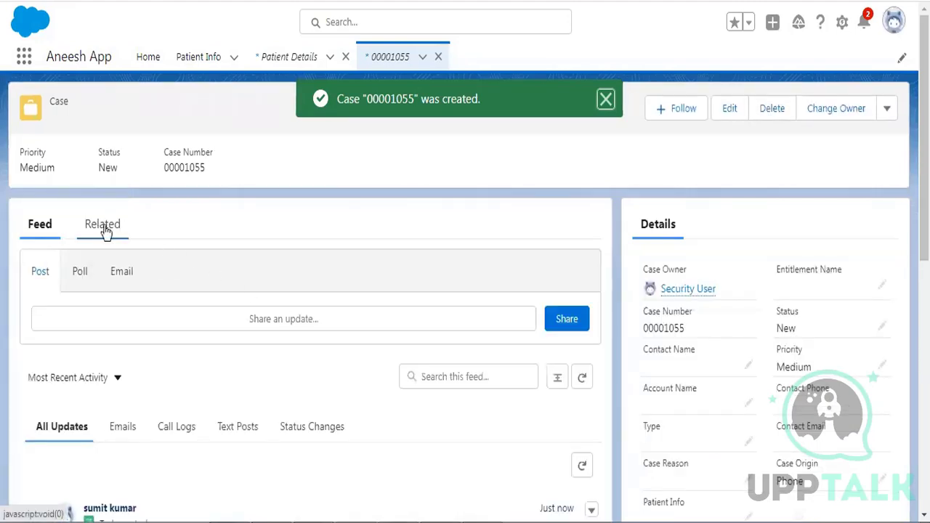
{"action": "scroll", "coordinate": [882, 228], "scroll_direction": "down", "scroll_amount": 1}
{"action": "scroll", "coordinate": [884, 229], "scroll_direction": "down", "scroll_amount": 2}
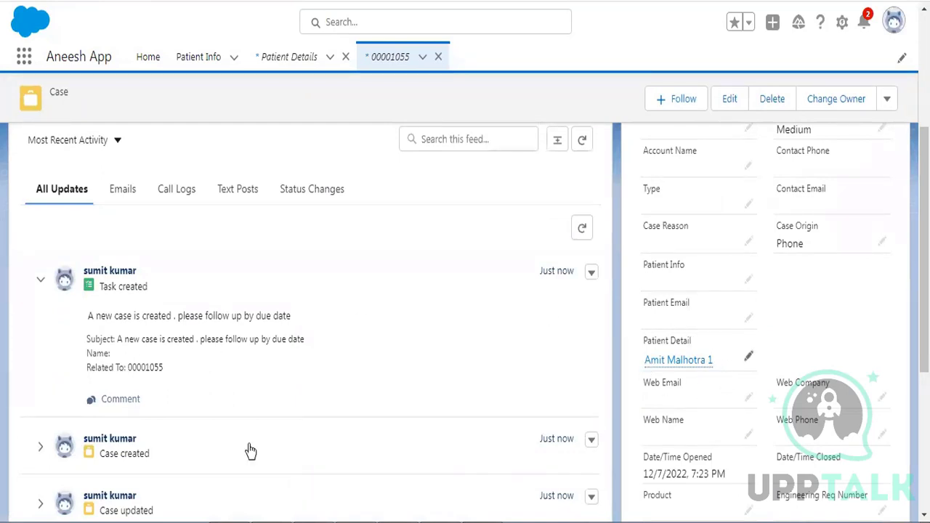
{"action": "scroll", "coordinate": [322, 138], "scroll_direction": "up", "scroll_amount": 3}
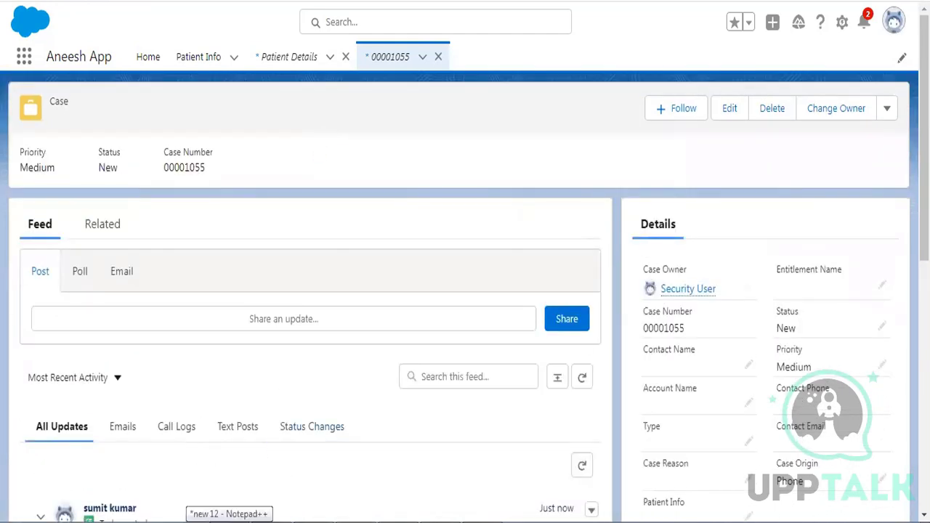
Highlight "creating lookup field is not mandatory" in the Notepad++ notes, and delete the open case in Salesforce
{"action": "left_click", "coordinate": [228, 522]}
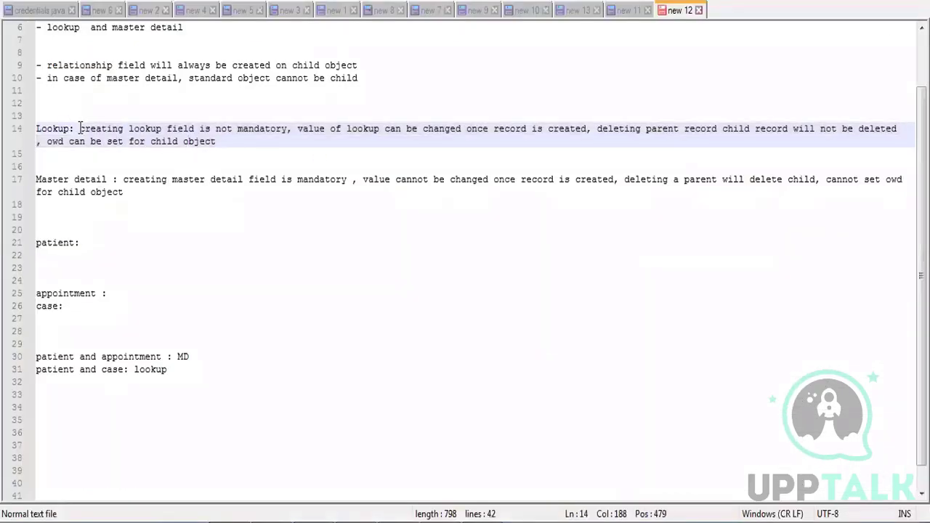
{"action": "left_click_drag", "start_coordinate": [80, 131], "coordinate": [288, 128]}
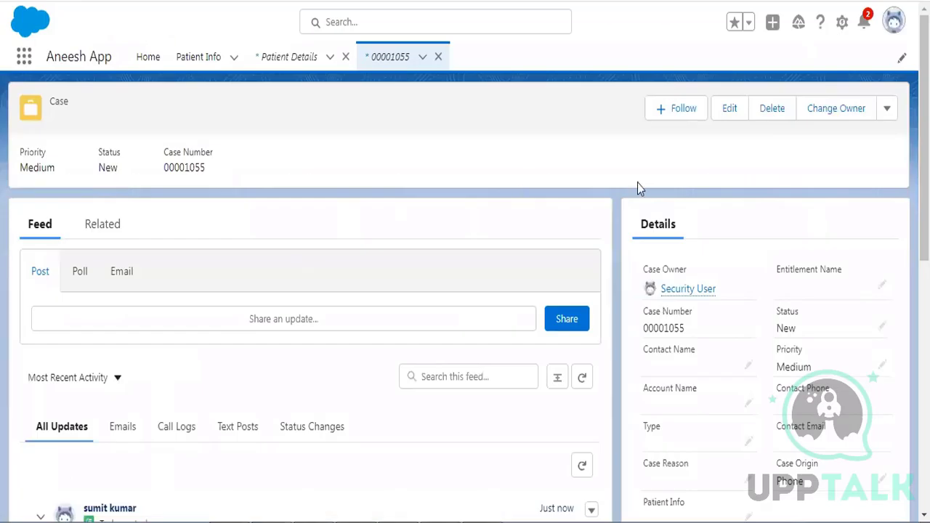
{"action": "left_click", "coordinate": [771, 113]}
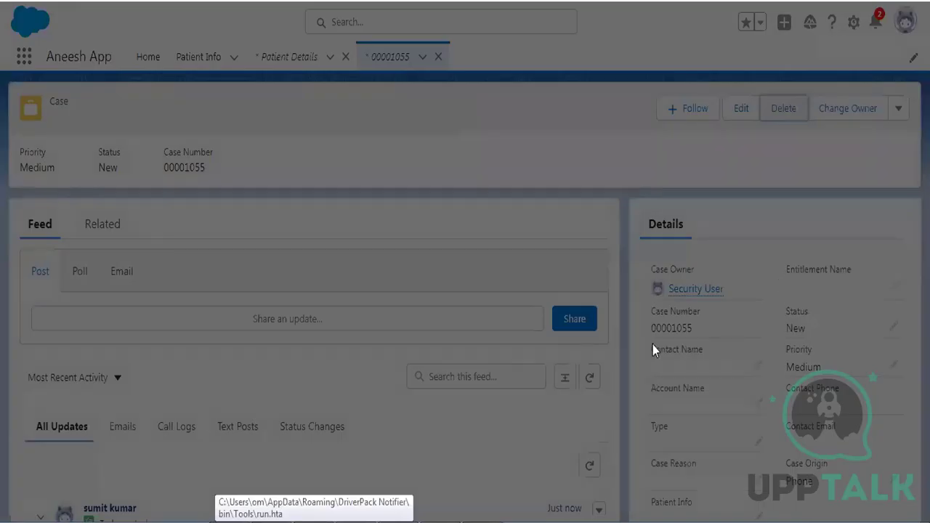
{"action": "left_click", "coordinate": [656, 299]}
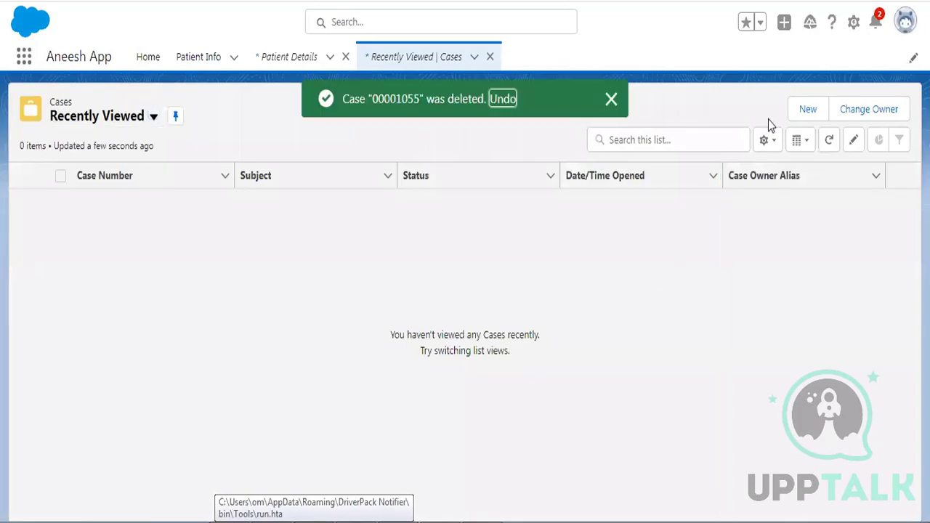
Create and save a new case with Case Origin set to Phone, leaving the Patient Detail lookup empty
{"action": "left_click", "coordinate": [808, 113]}
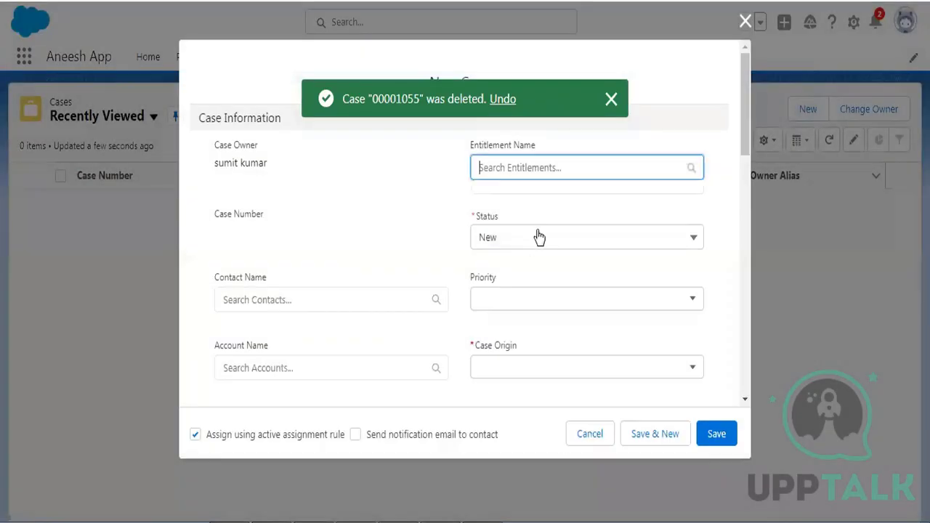
{"action": "left_click", "coordinate": [498, 369]}
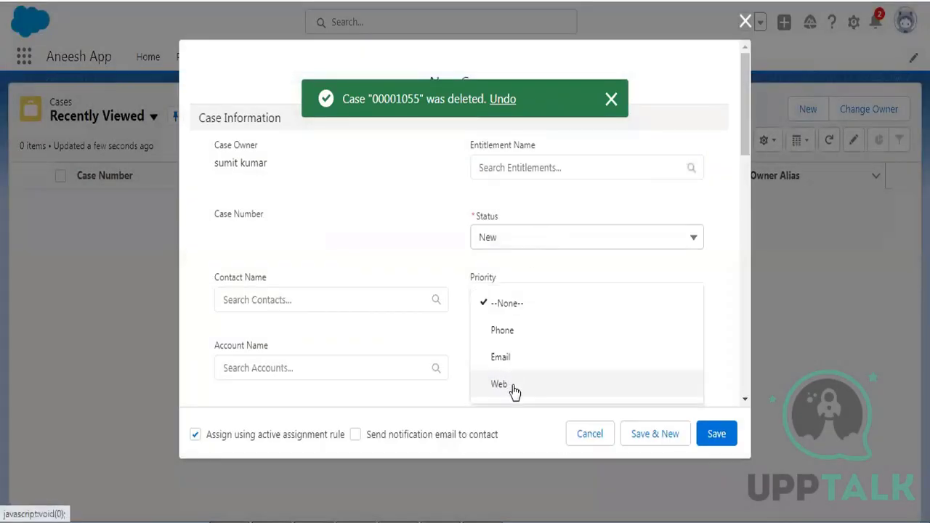
{"action": "left_click", "coordinate": [504, 332]}
{"action": "scroll", "coordinate": [501, 271], "scroll_direction": "down", "scroll_amount": 6}
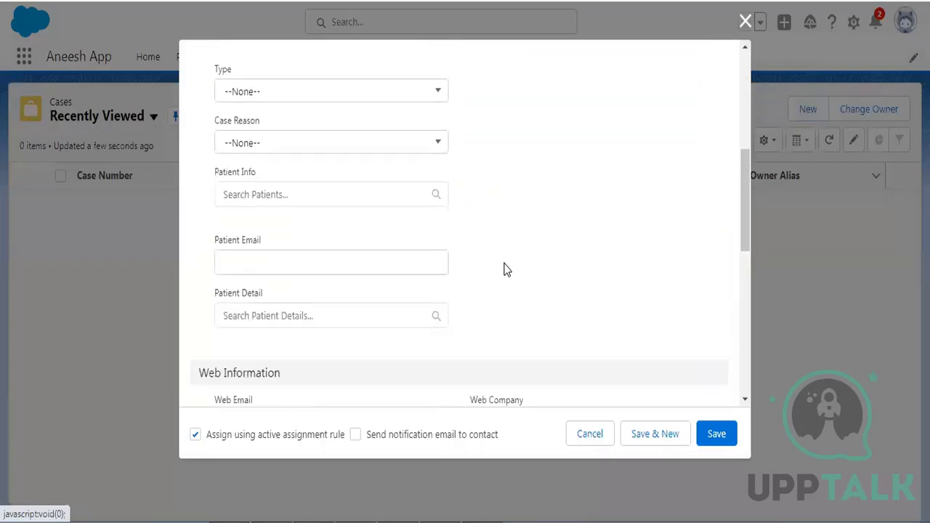
{"action": "left_click_drag", "start_coordinate": [214, 244], "coordinate": [267, 247]}
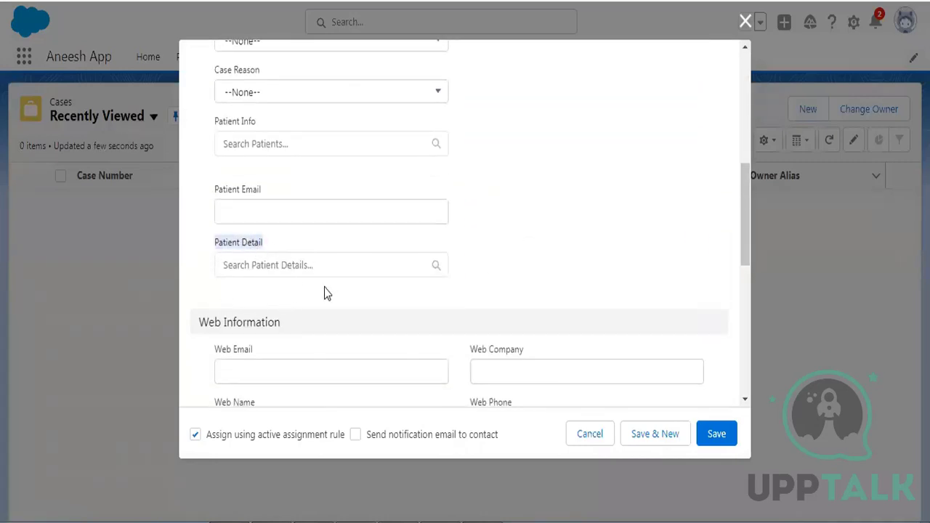
{"action": "left_click", "coordinate": [715, 442]}
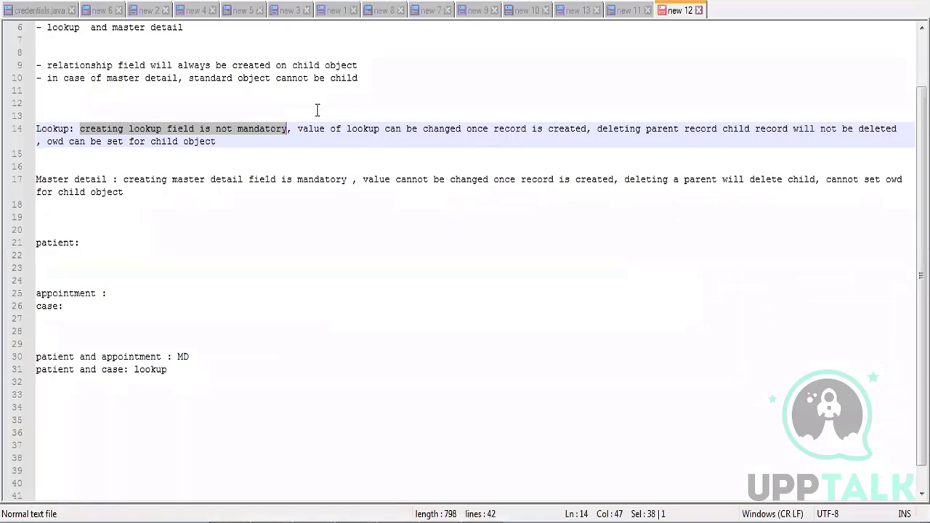
Highlight the note that lookup values can be changed, and link the saved Salesforce case to a suggested patient record through Patient Detail
{"action": "left_click_drag", "start_coordinate": [298, 129], "coordinate": [586, 128]}
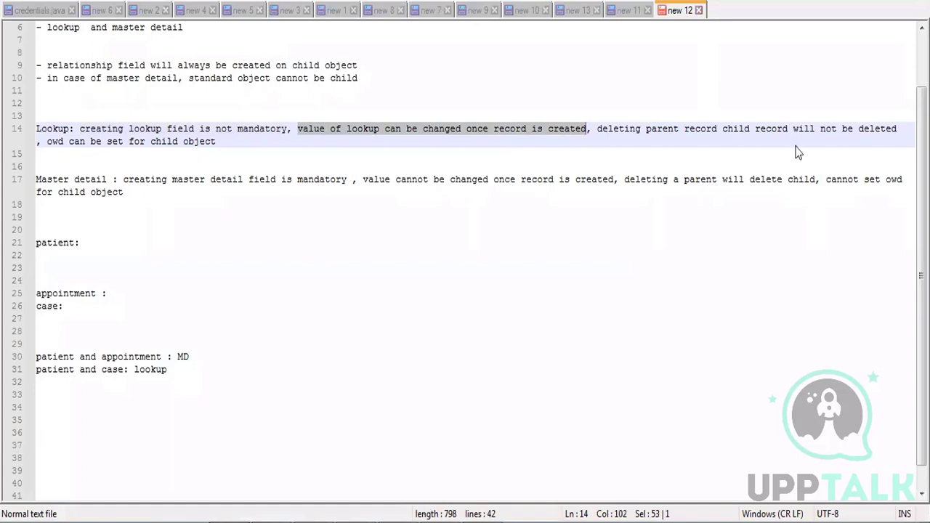
{"action": "key", "text": "alt+Tab"}
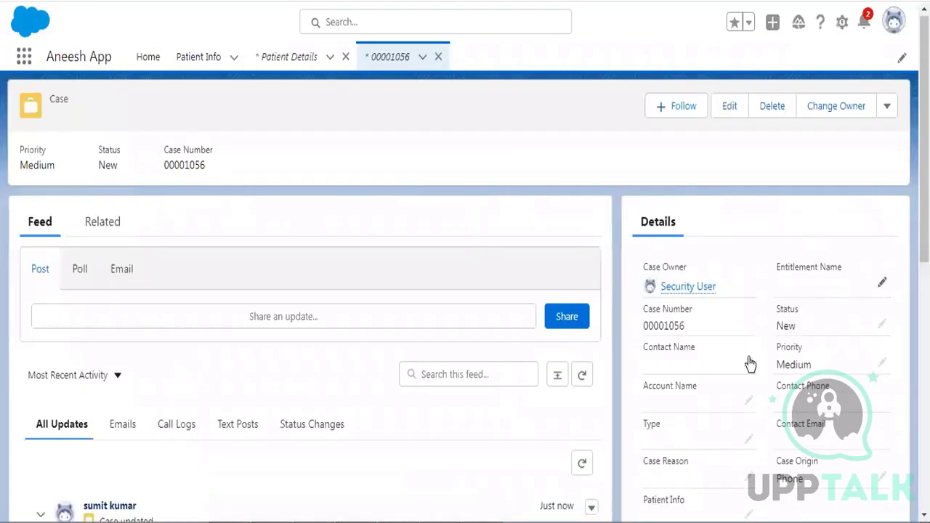
{"action": "scroll", "coordinate": [749, 363], "scroll_direction": "down", "scroll_amount": 3}
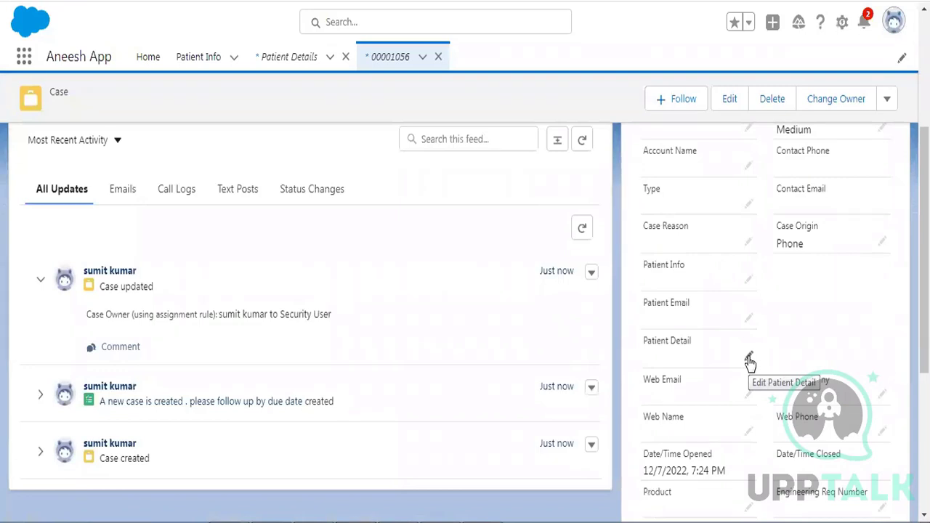
{"action": "left_click", "coordinate": [749, 361]}
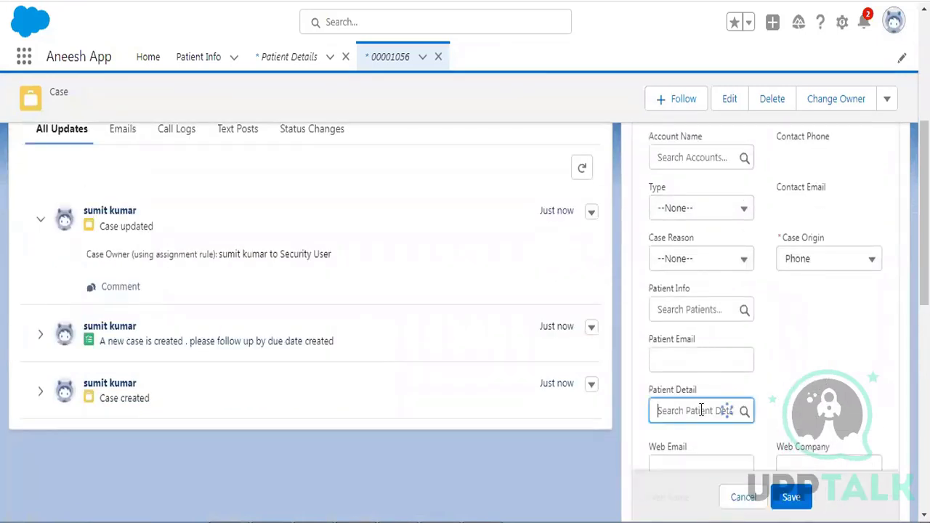
{"action": "left_click", "coordinate": [696, 357]}
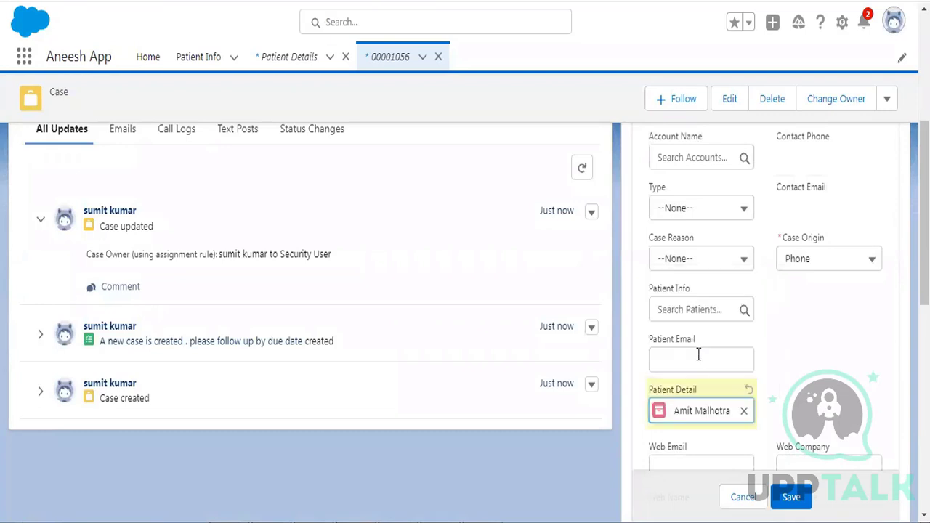
{"action": "left_click", "coordinate": [792, 498]}
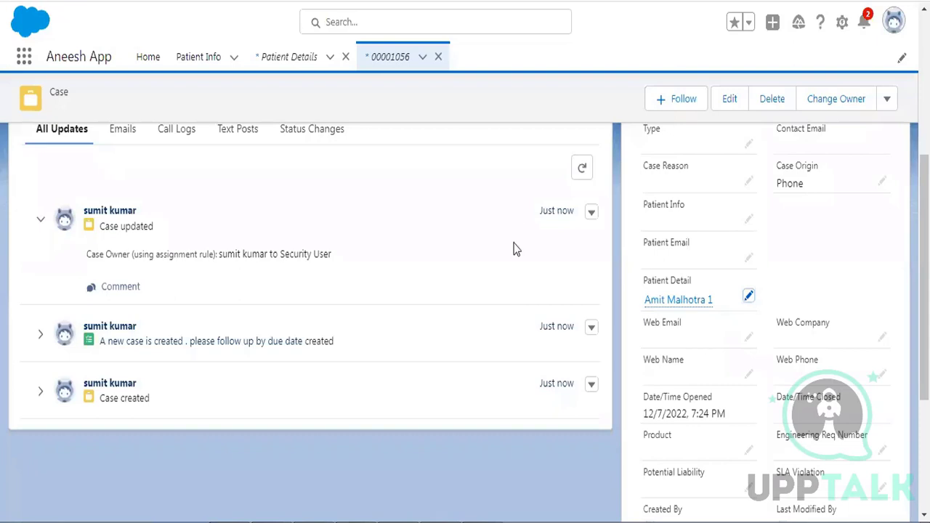
Highlight the lookup note on deleting parent records, and view the case's linked patient record and the case itself in Salesforce
{"action": "left_click", "coordinate": [240, 522]}
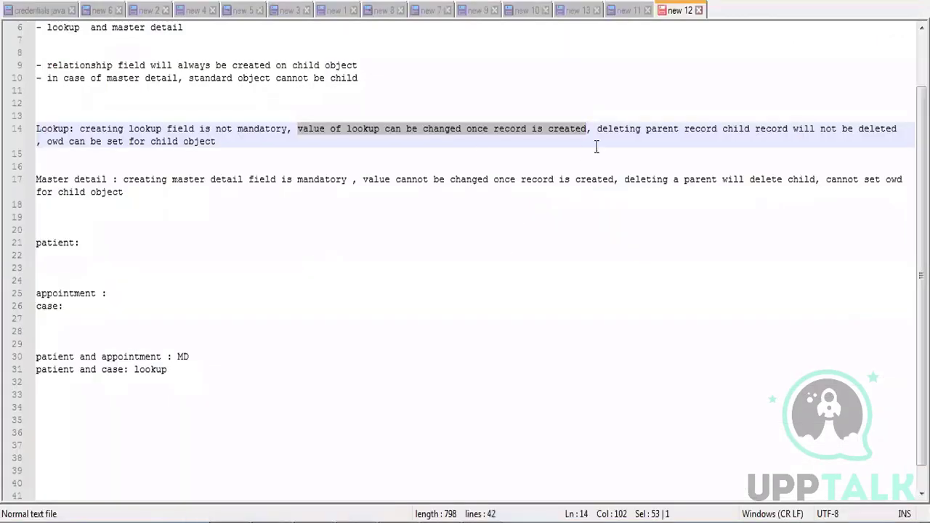
{"action": "left_click_drag", "start_coordinate": [597, 129], "coordinate": [898, 128]}
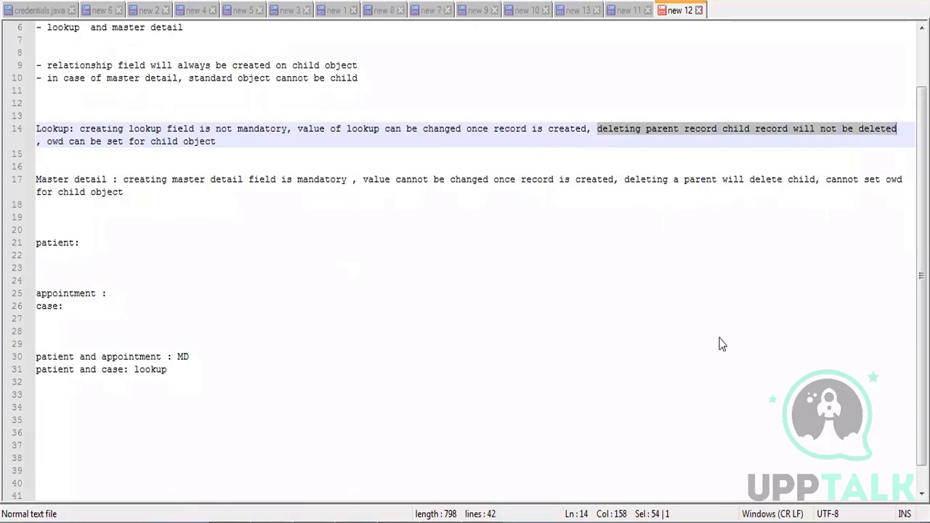
{"action": "key", "text": "alt+Tab"}
{"action": "left_click", "coordinate": [675, 303]}
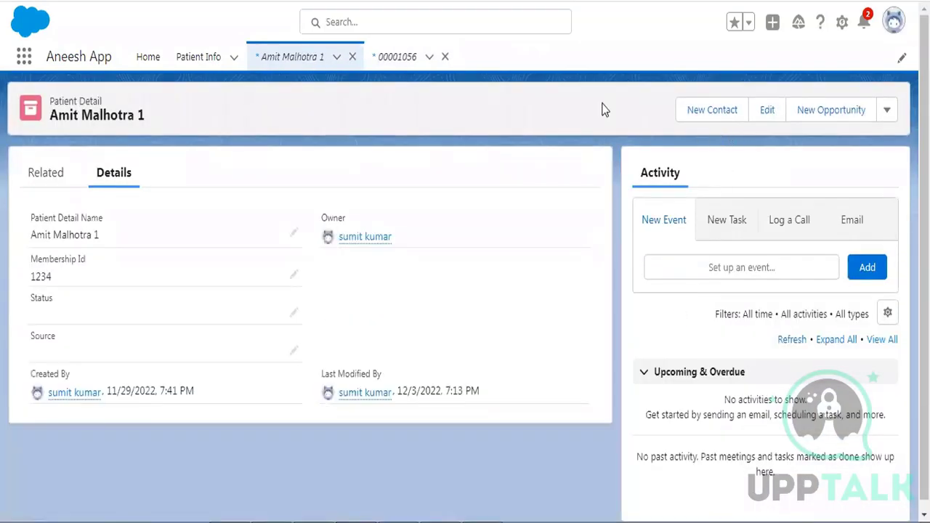
{"action": "left_click", "coordinate": [394, 57]}
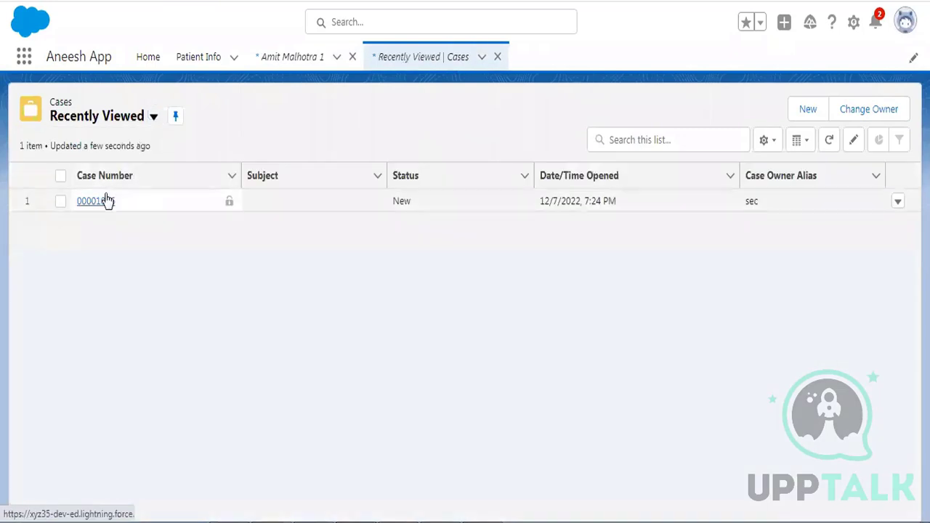
{"action": "left_click", "coordinate": [94, 201]}
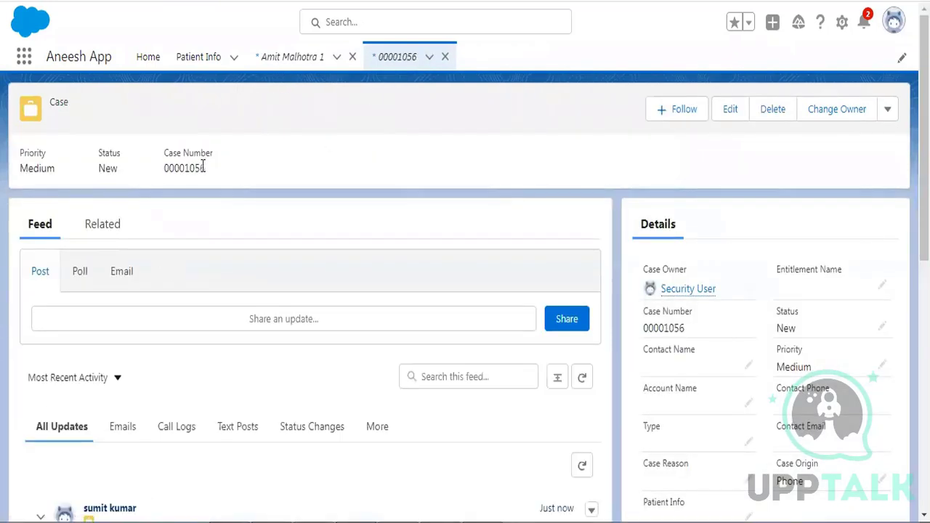
Delete the Patient Detail record linked to the case and reopen the case to check whether it still exists
{"action": "left_click", "coordinate": [303, 65]}
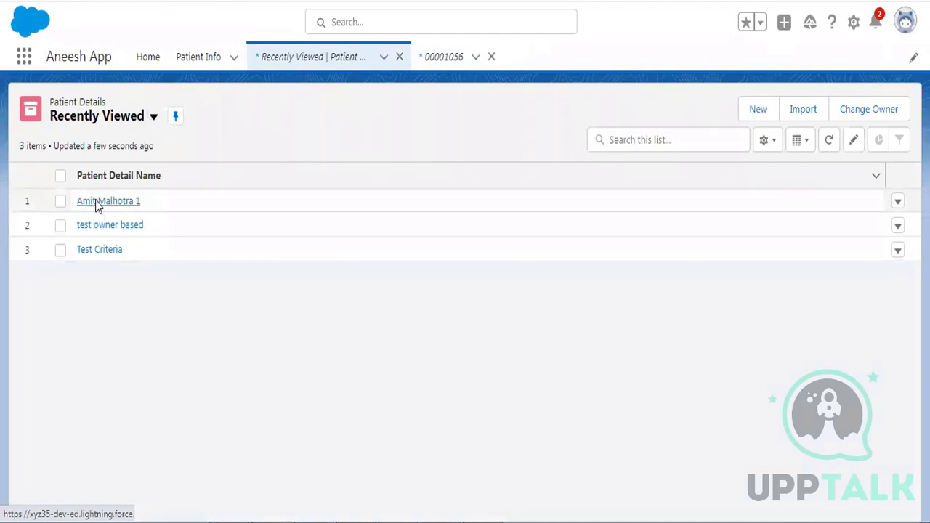
{"action": "left_click", "coordinate": [95, 203]}
{"action": "left_click", "coordinate": [886, 115]}
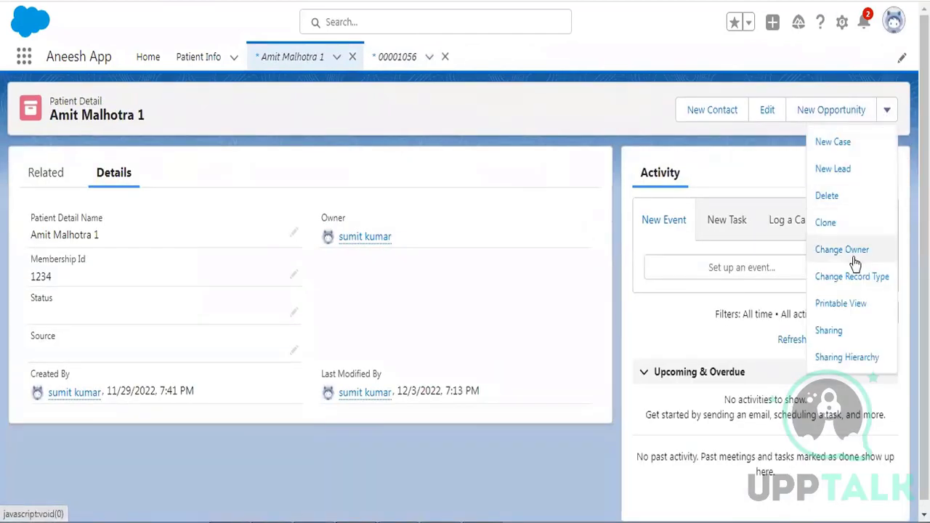
{"action": "left_click", "coordinate": [823, 197]}
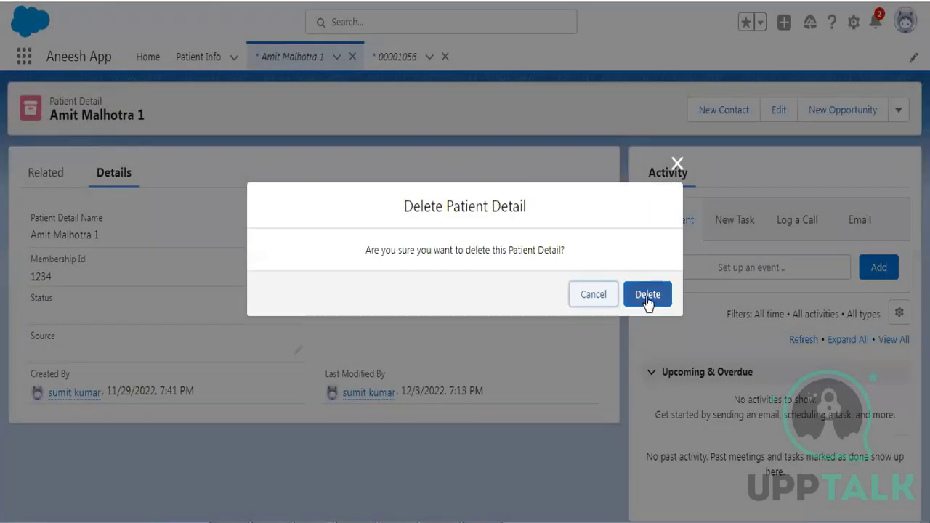
{"action": "left_click", "coordinate": [646, 295]}
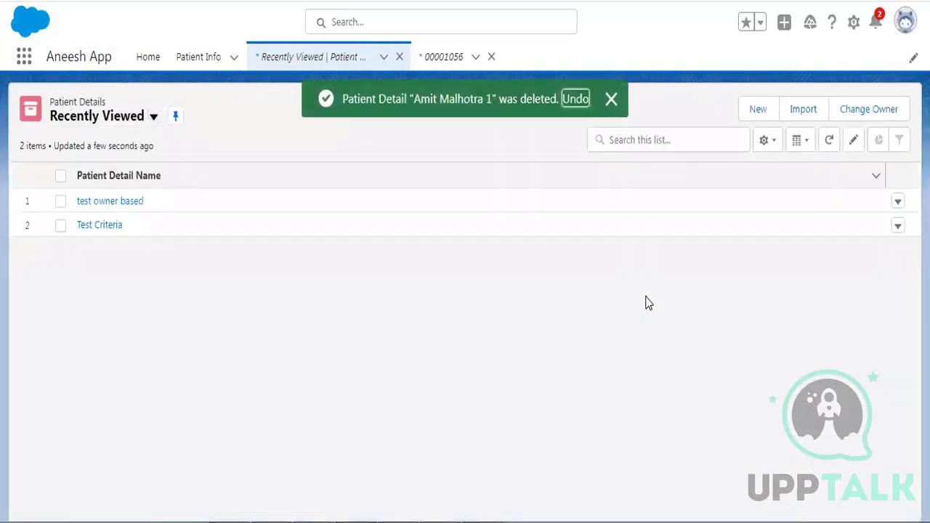
{"action": "left_click", "coordinate": [436, 57]}
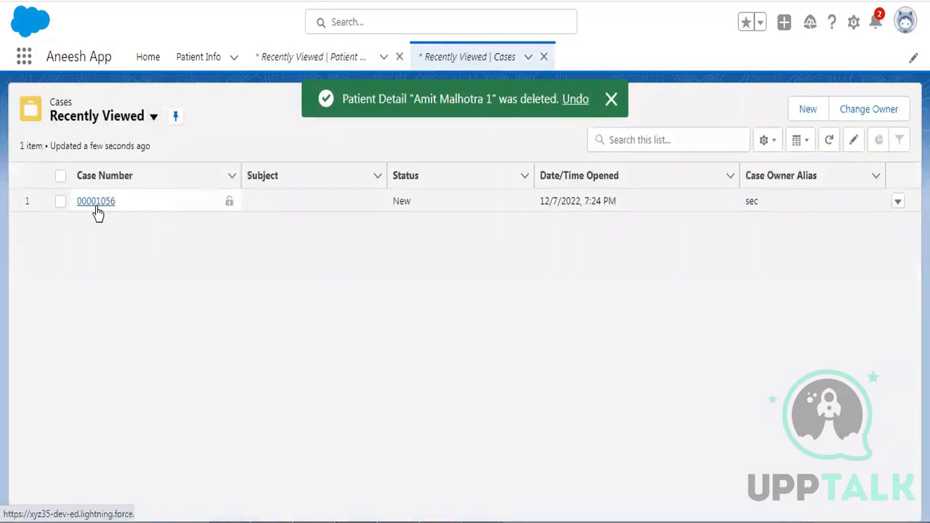
{"action": "left_click", "coordinate": [95, 210]}
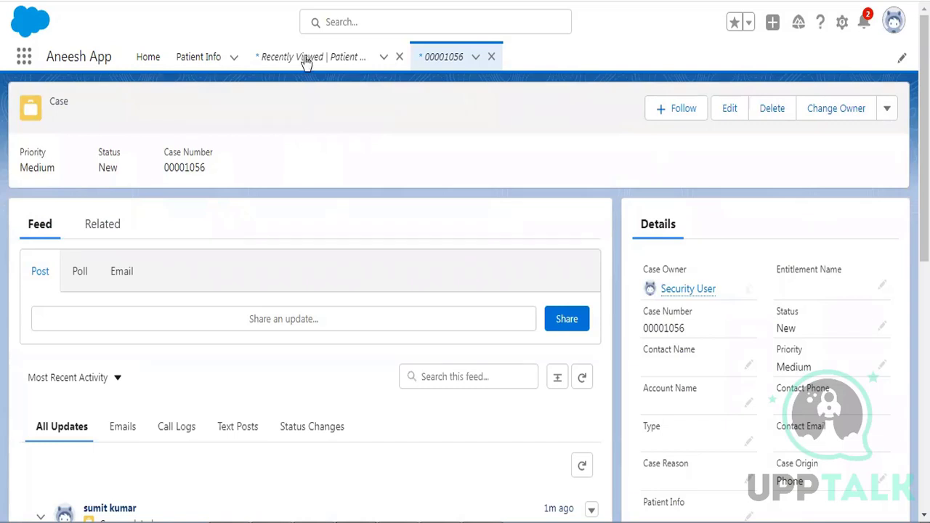
Switch to the Notepad++ notes and highlight "owd can be set for child object" in the Lookup paragraph
{"action": "left_click", "coordinate": [364, 522]}
{"action": "left_click", "coordinate": [677, 150]}
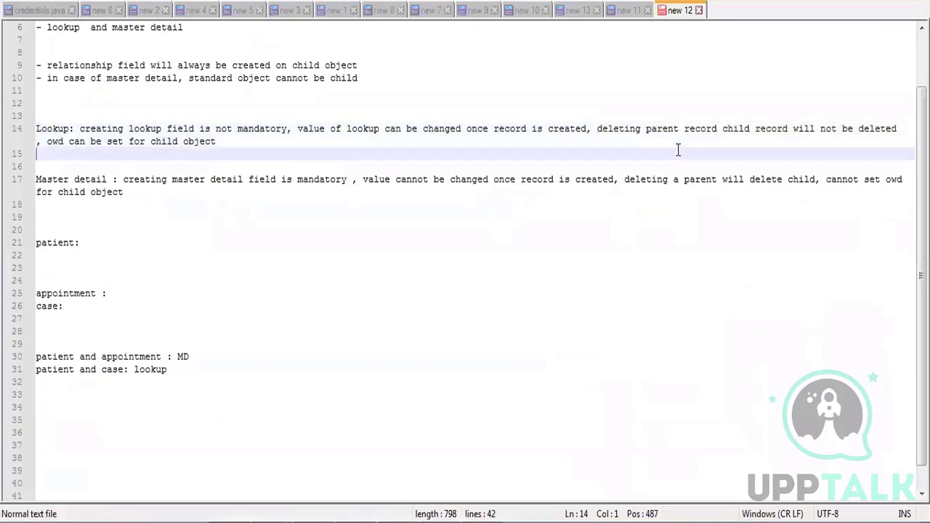
{"action": "left_click_drag", "start_coordinate": [45, 141], "coordinate": [214, 150]}
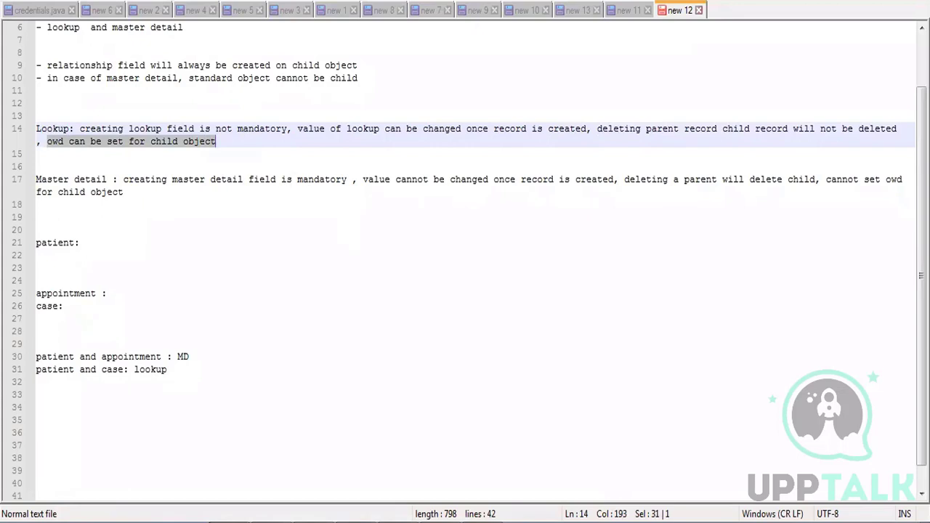
Switch to Salesforce, open Setup for the current app, and find the Sharing Settings page by searching for "sharing"
{"action": "key", "text": "alt+Tab"}
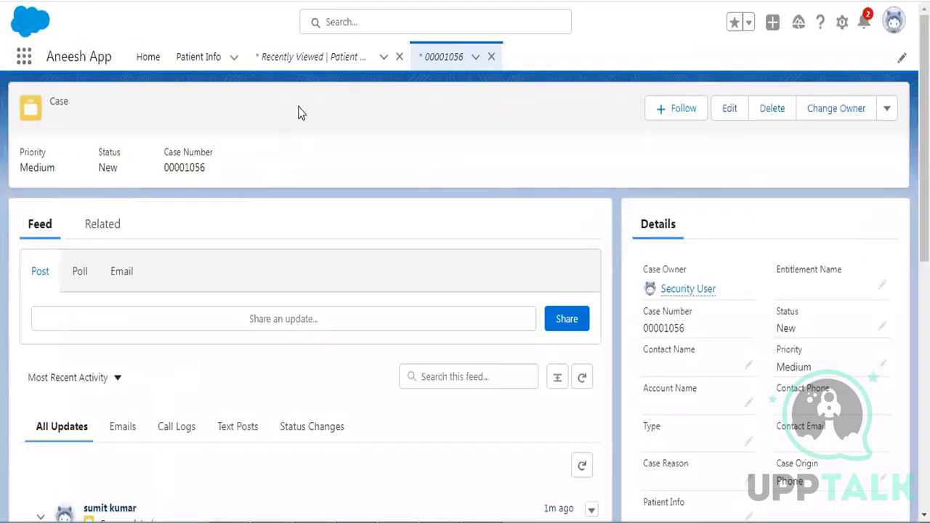
{"action": "left_click", "coordinate": [843, 25]}
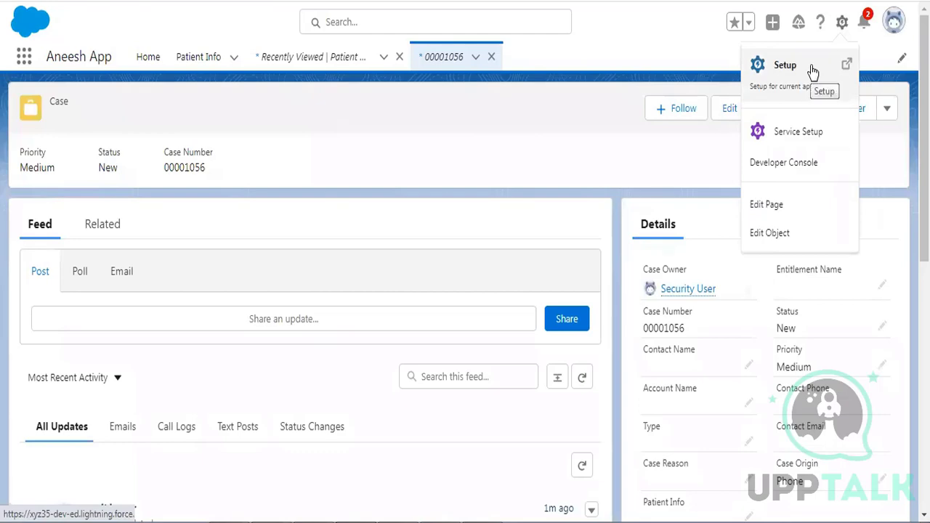
{"action": "left_click", "coordinate": [790, 71]}
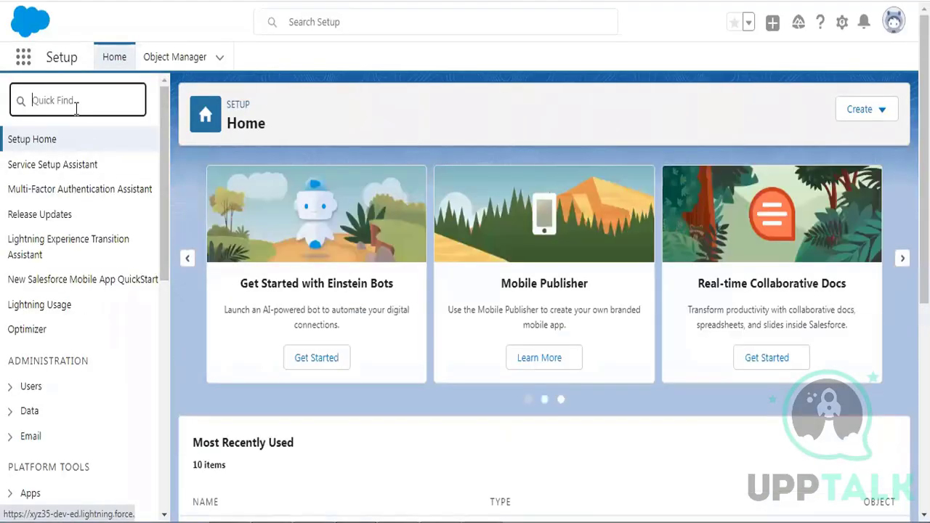
{"action": "type", "text": "s"}
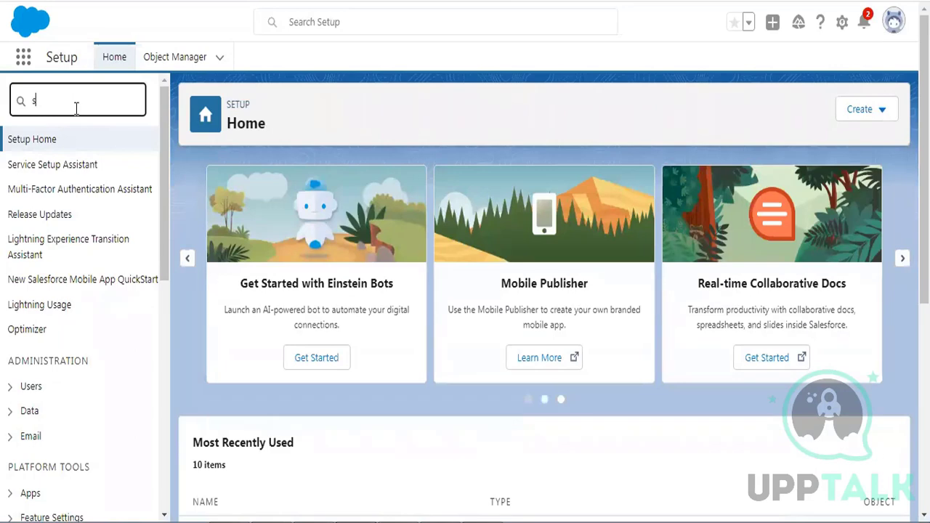
{"action": "type", "text": "haring"}
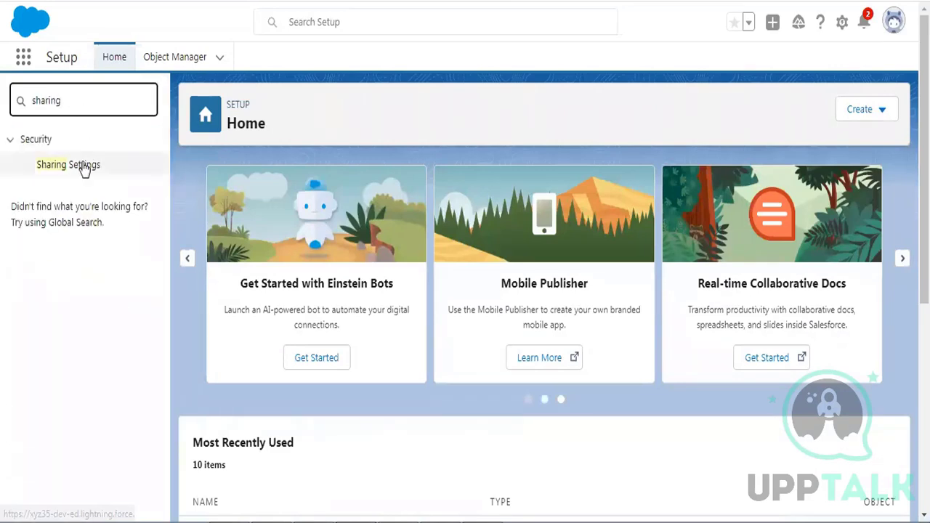
{"action": "left_click", "coordinate": [84, 165]}
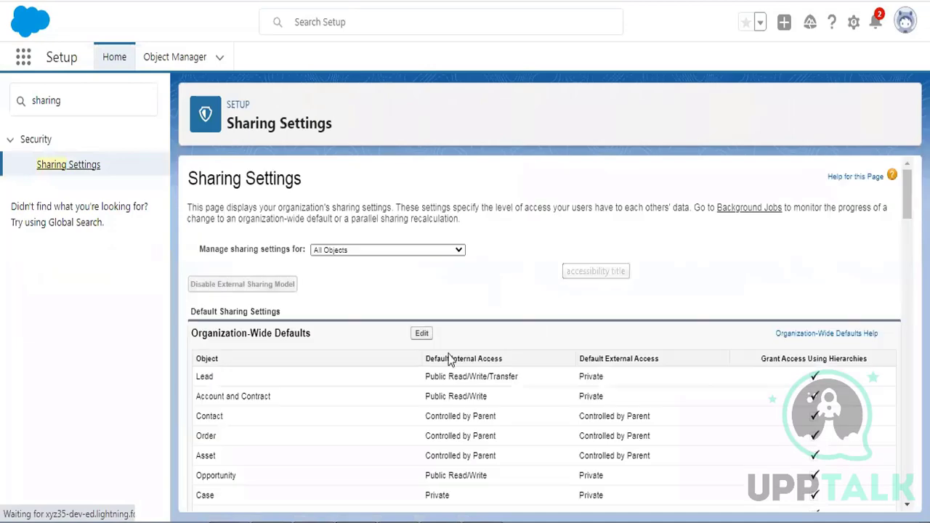
Open the organization-wide defaults for editing, examine the internal access options for Case, and cancel without changing them
{"action": "left_click", "coordinate": [422, 335]}
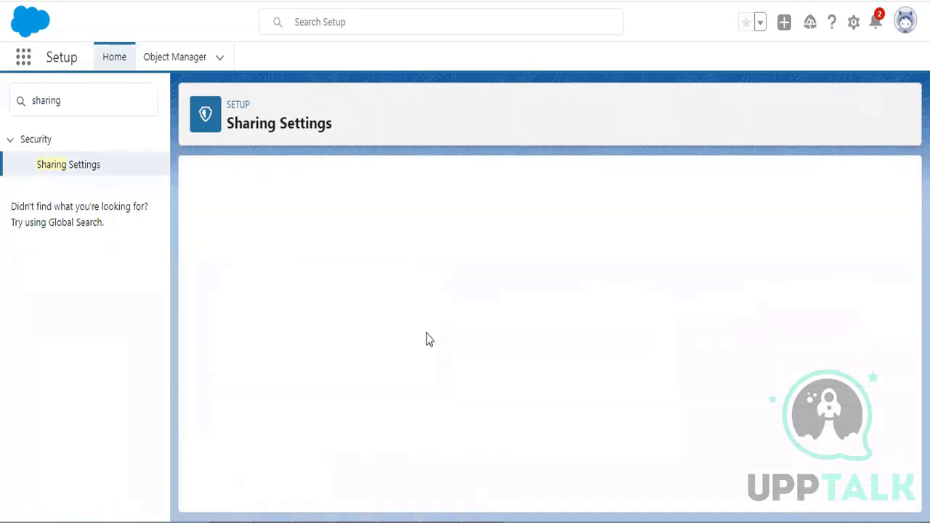
{"action": "scroll", "coordinate": [556, 240], "scroll_direction": "down", "scroll_amount": 2}
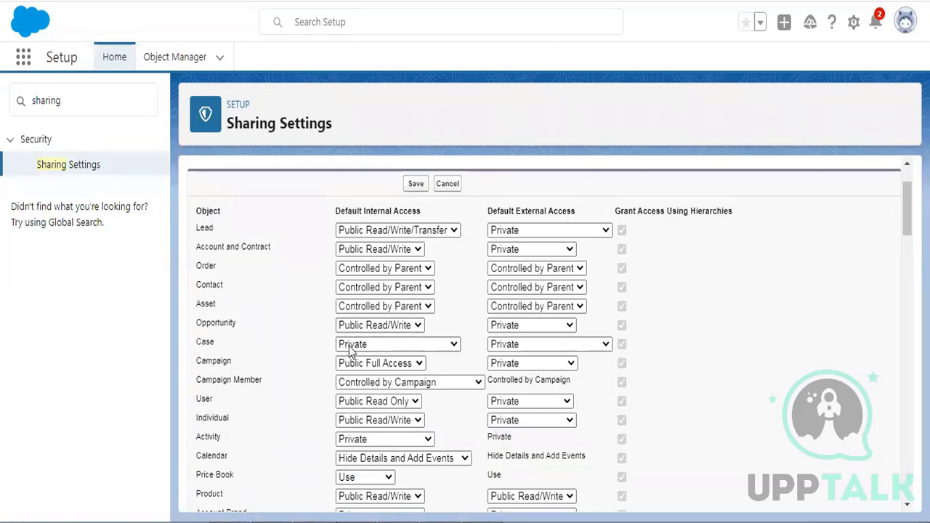
{"action": "left_click", "coordinate": [364, 346]}
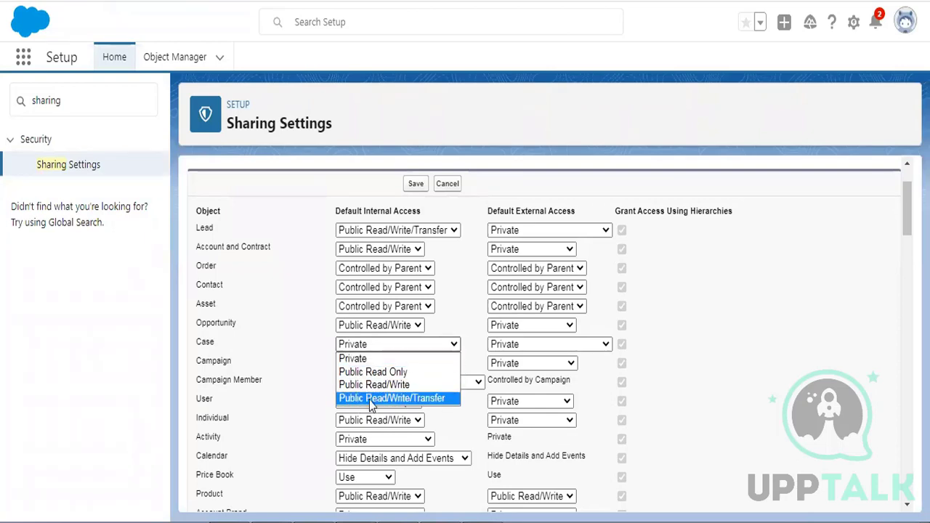
{"action": "left_click", "coordinate": [273, 315]}
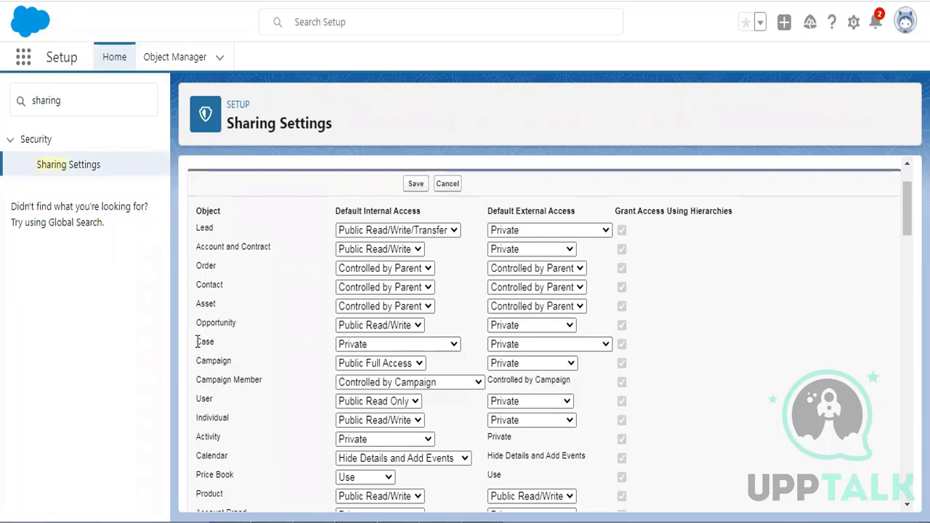
{"action": "left_click", "coordinate": [446, 183]}
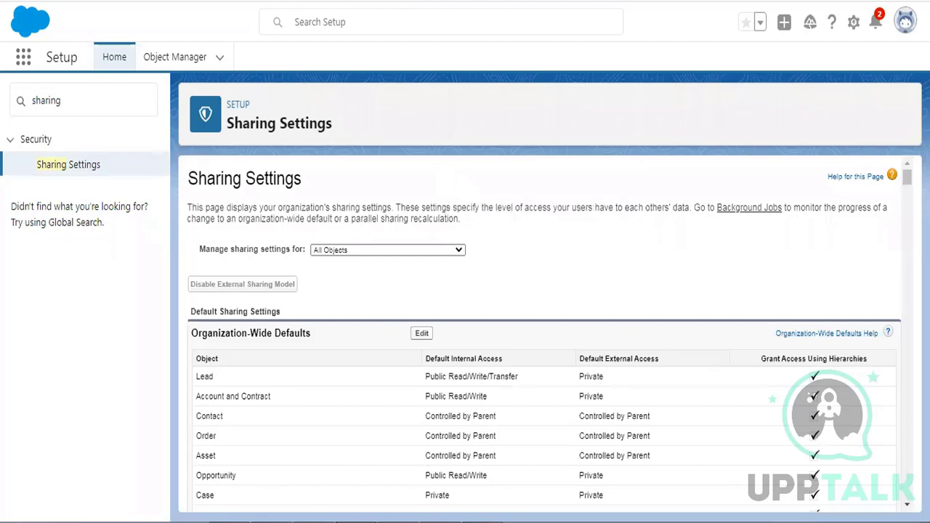
Switch to the Notepad++ notes and review the patient, appointment and case relationships below the Master detail paragraph
{"action": "key", "text": "alt+Tab"}
{"action": "scroll", "coordinate": [160, 319], "scroll_direction": "down", "scroll_amount": 1}
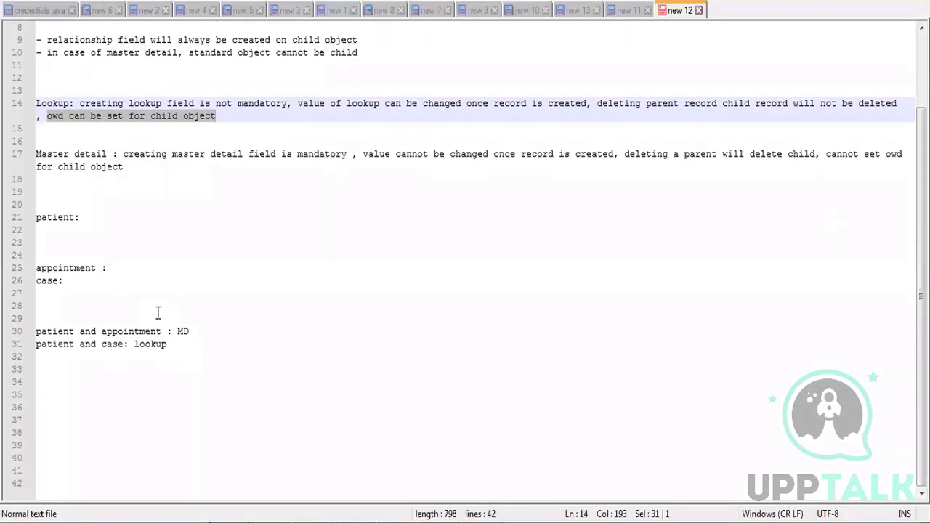
{"action": "left_click", "coordinate": [180, 307]}
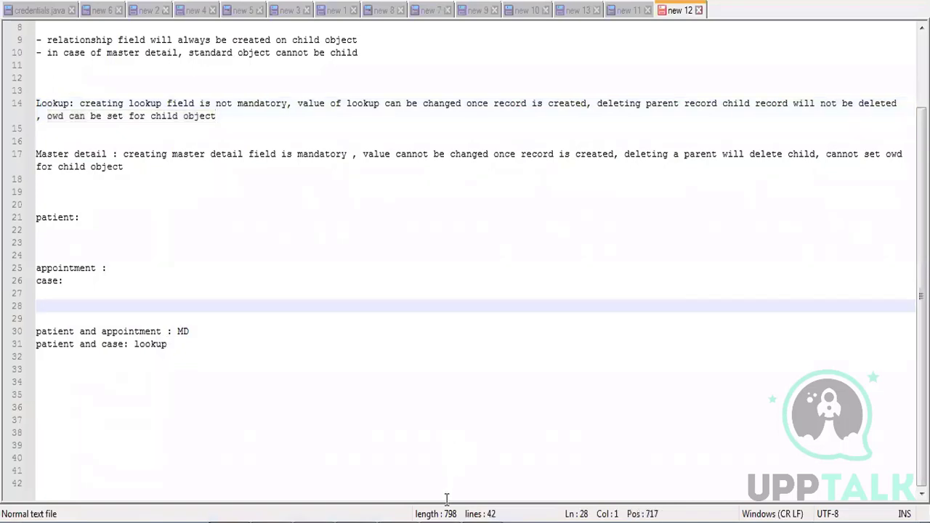
Switch to Salesforce Setup and start a new custom object in Object Manager with the label Appointment Detail
{"action": "key", "text": "alt+Tab"}
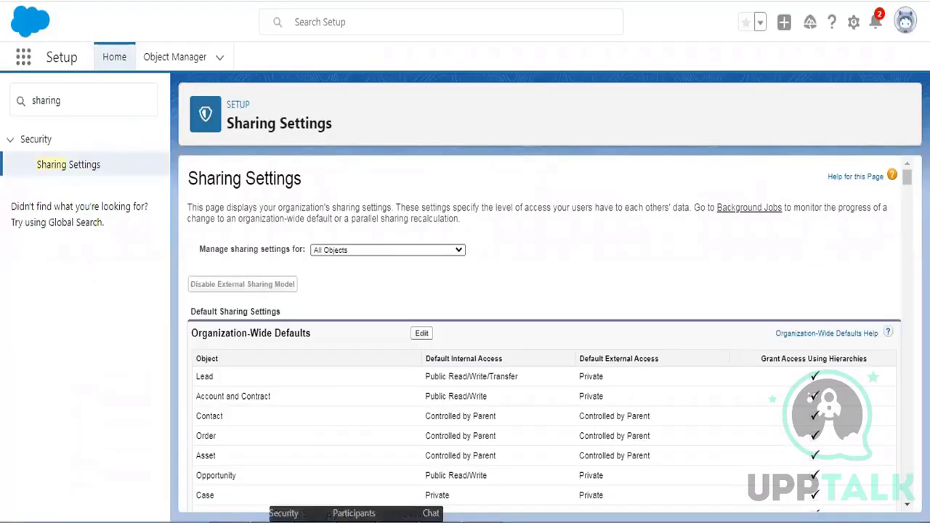
{"action": "left_click", "coordinate": [169, 67]}
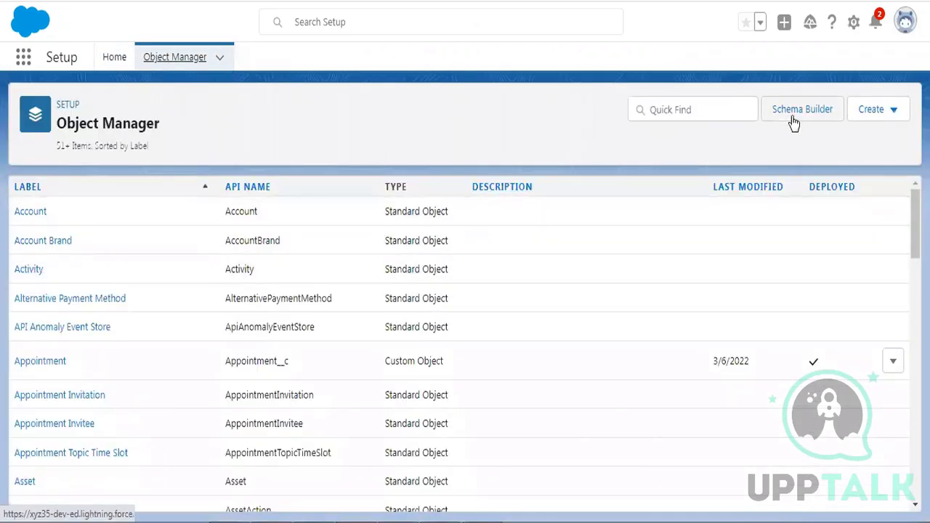
{"action": "left_click", "coordinate": [893, 111]}
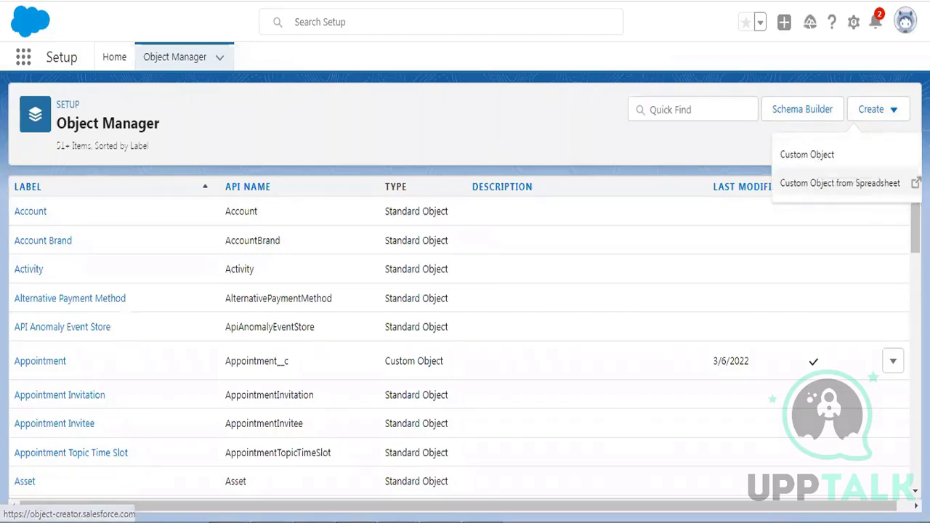
{"action": "left_click", "coordinate": [837, 161]}
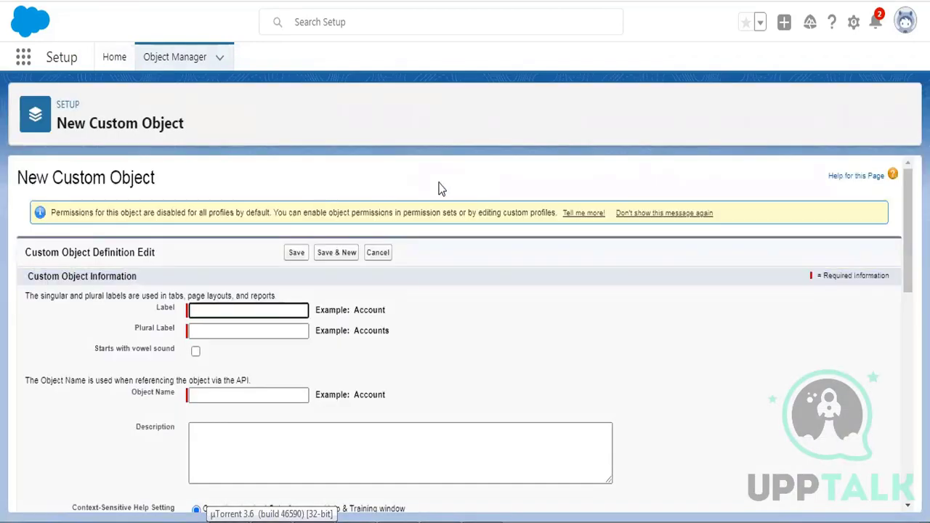
{"action": "type", "text": "A"}
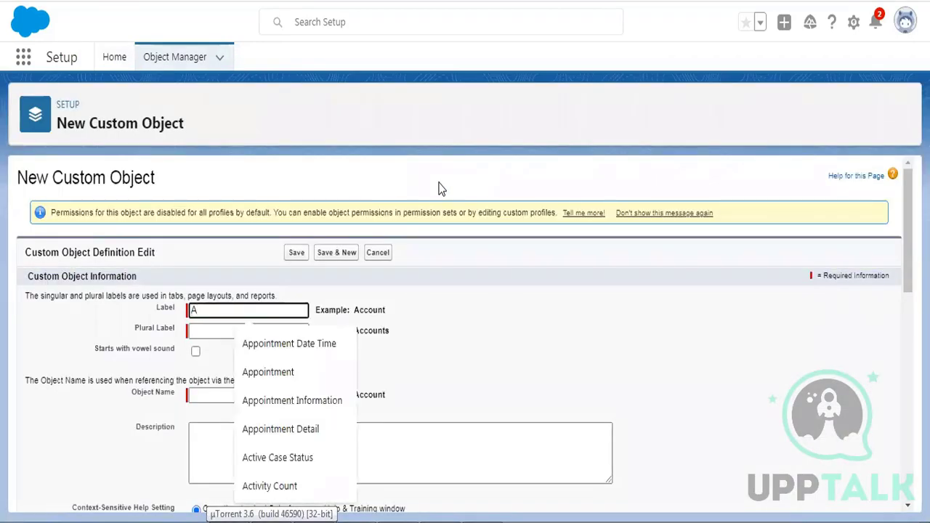
{"action": "type", "text": "ppointment Detail"}
{"action": "left_click", "coordinate": [291, 429]}
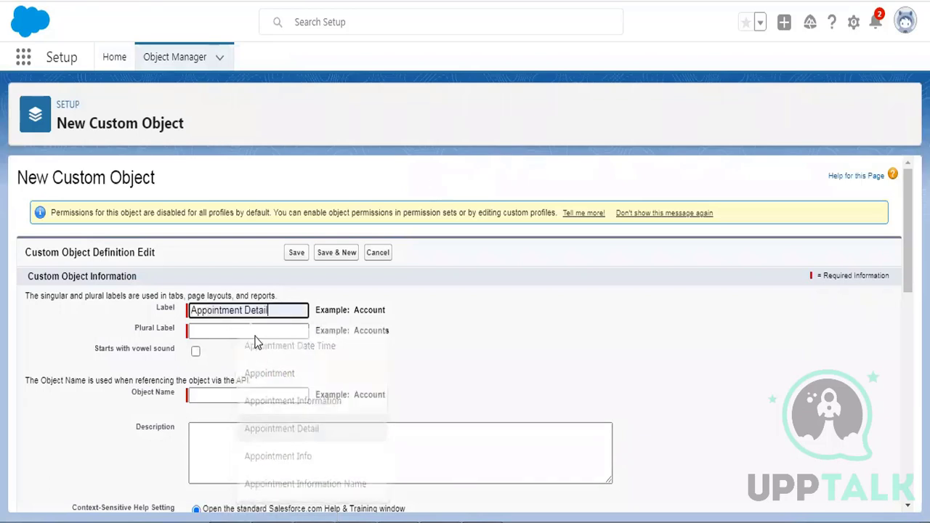
Copy the new object's label into its plural label and make it Appointment Details
{"action": "left_click", "coordinate": [255, 334]}
{"action": "left_click", "coordinate": [217, 312]}
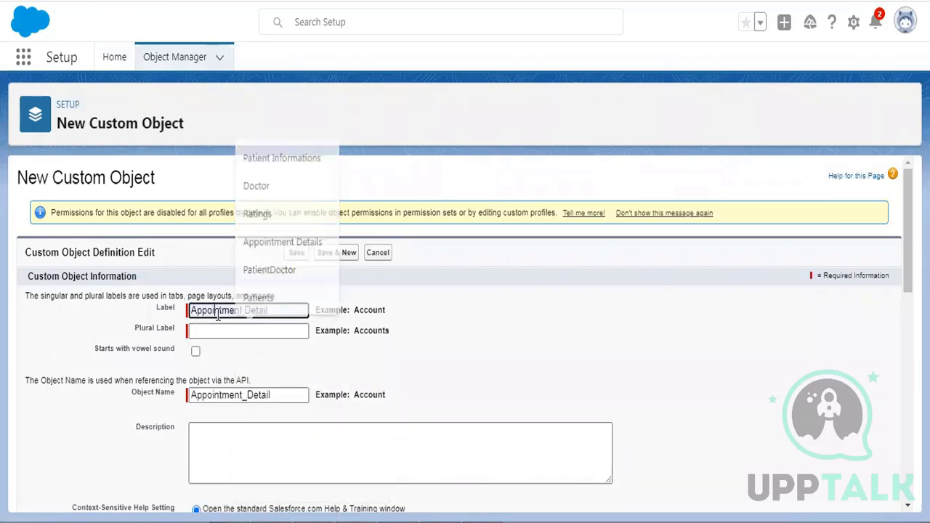
{"action": "triple_click", "coordinate": [217, 313]}
{"action": "key", "text": "ctrl+c"}
{"action": "left_click", "coordinate": [218, 331]}
{"action": "key", "text": "ctrl+v"}
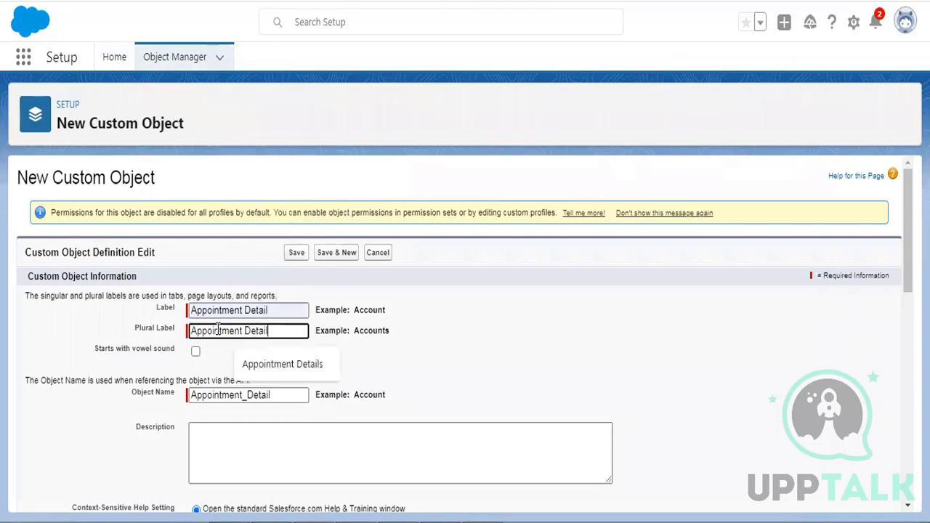
{"action": "type", "text": "s"}
Enable Allow Reports, Allow Activities, Track Field History and Allow in Chatter Groups for the new object
{"action": "scroll", "coordinate": [512, 282], "scroll_direction": "down", "scroll_amount": 3}
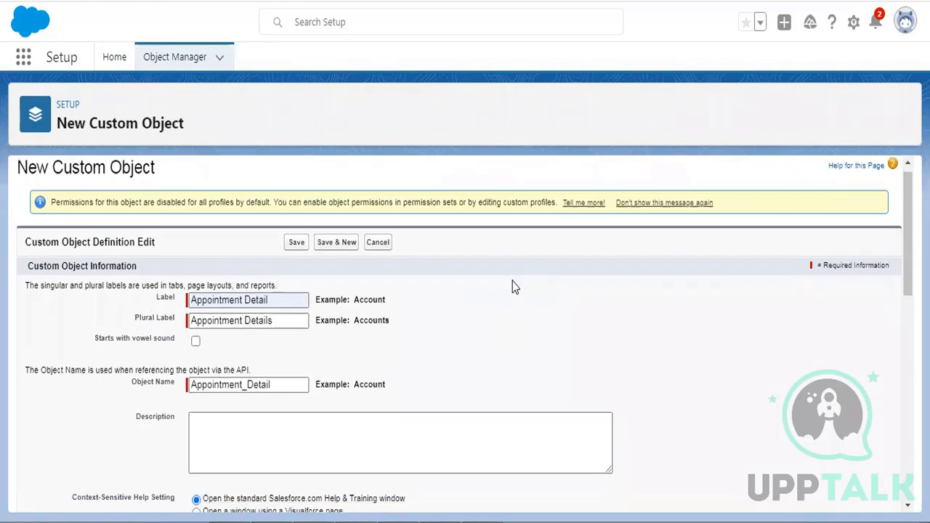
{"action": "scroll", "coordinate": [512, 287], "scroll_direction": "down", "scroll_amount": 2}
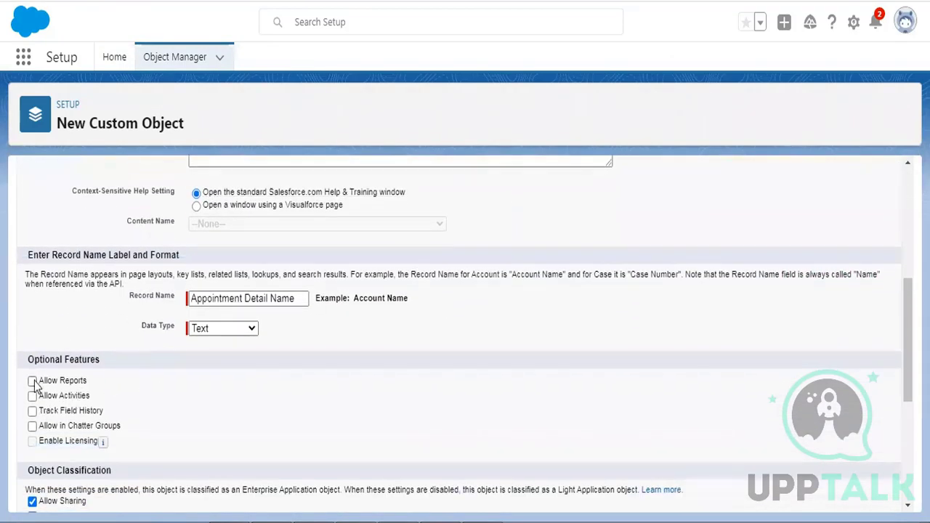
{"action": "left_click", "coordinate": [32, 380]}
{"action": "left_click", "coordinate": [32, 395]}
{"action": "left_click", "coordinate": [32, 410]}
{"action": "left_click", "coordinate": [32, 425]}
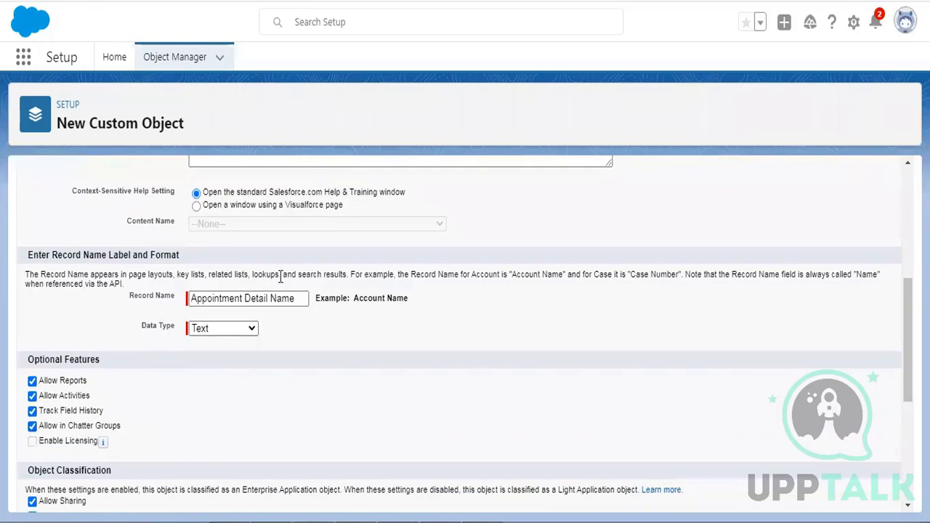
Enable Allow Search for the Appointment Detail object and save it
{"action": "scroll", "coordinate": [280, 276], "scroll_direction": "down", "scroll_amount": 3}
{"action": "scroll", "coordinate": [281, 276], "scroll_direction": "down", "scroll_amount": 1}
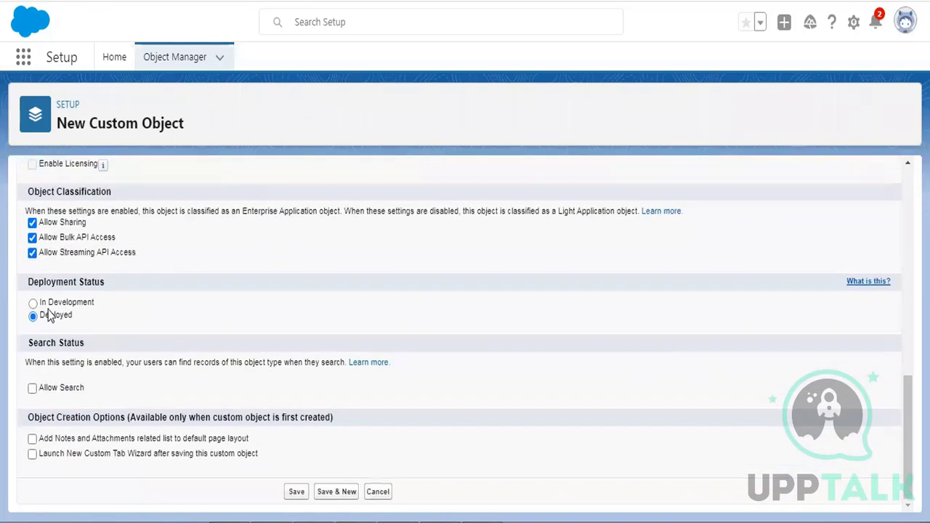
{"action": "left_click", "coordinate": [31, 388]}
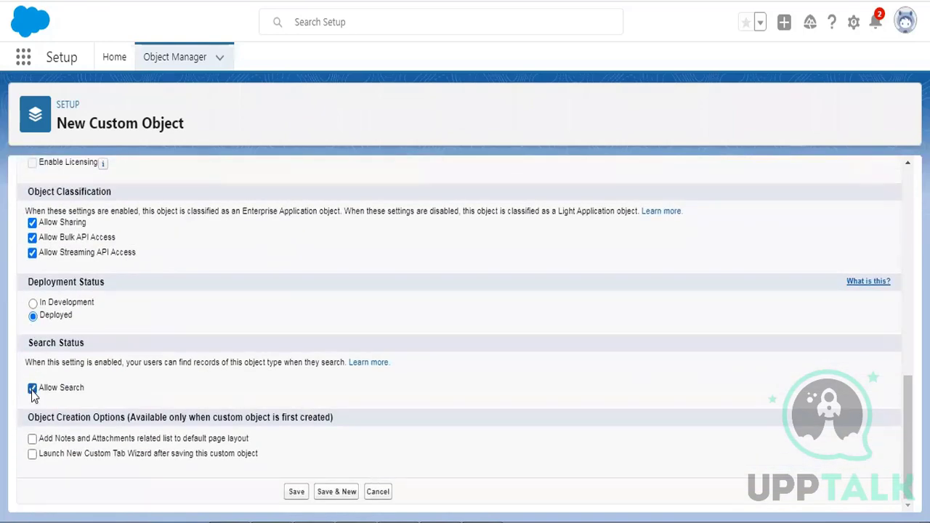
{"action": "left_click", "coordinate": [295, 493]}
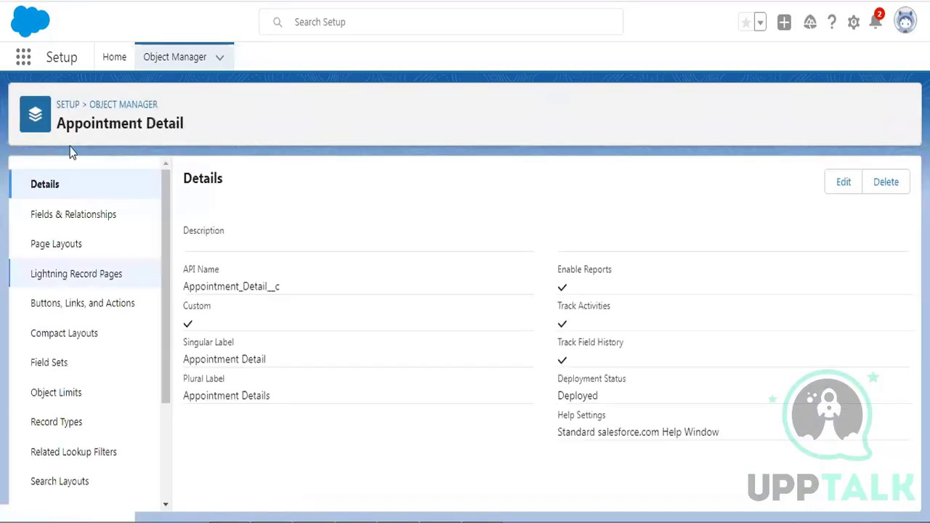
Open a new Setup home page and find the Tabs settings by searching for "tabs"
{"action": "left_click", "coordinate": [853, 24]}
{"action": "left_click", "coordinate": [843, 64]}
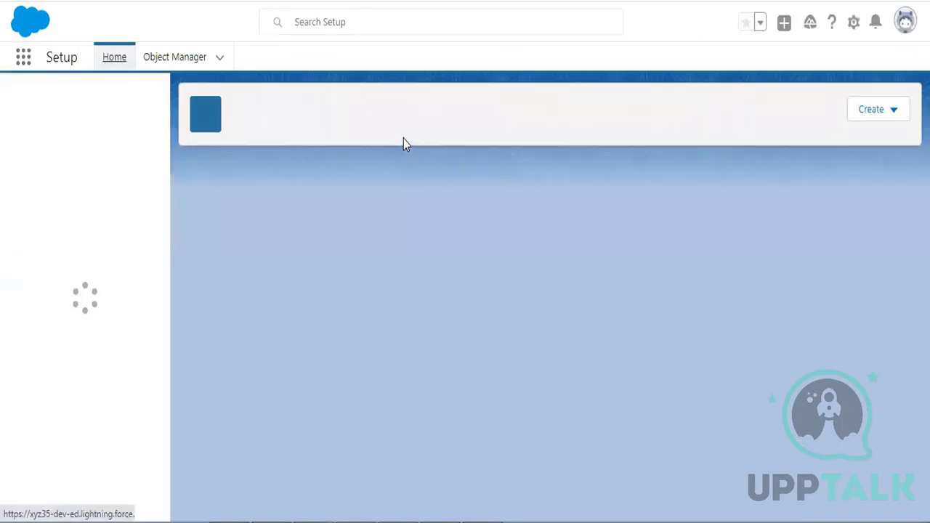
{"action": "left_click", "coordinate": [28, 100]}
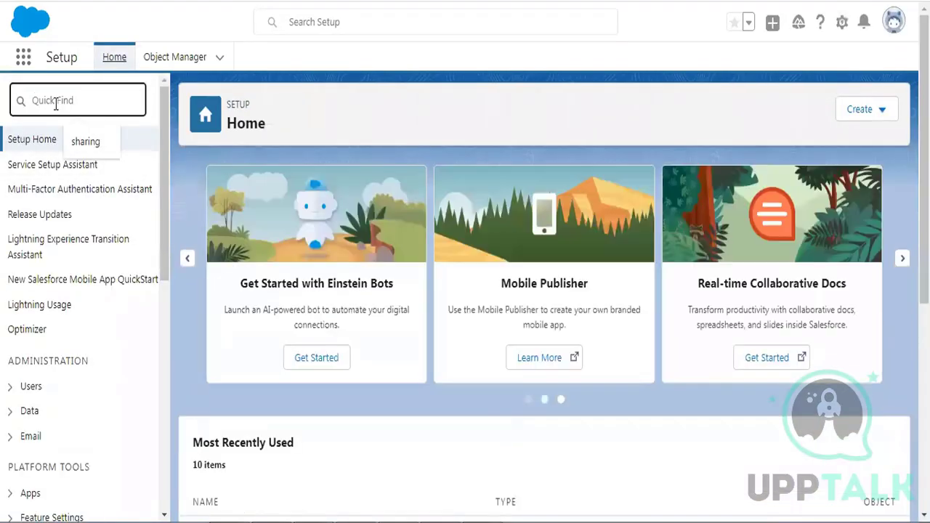
{"action": "type", "text": "tabs"}
{"action": "left_click", "coordinate": [45, 191]}
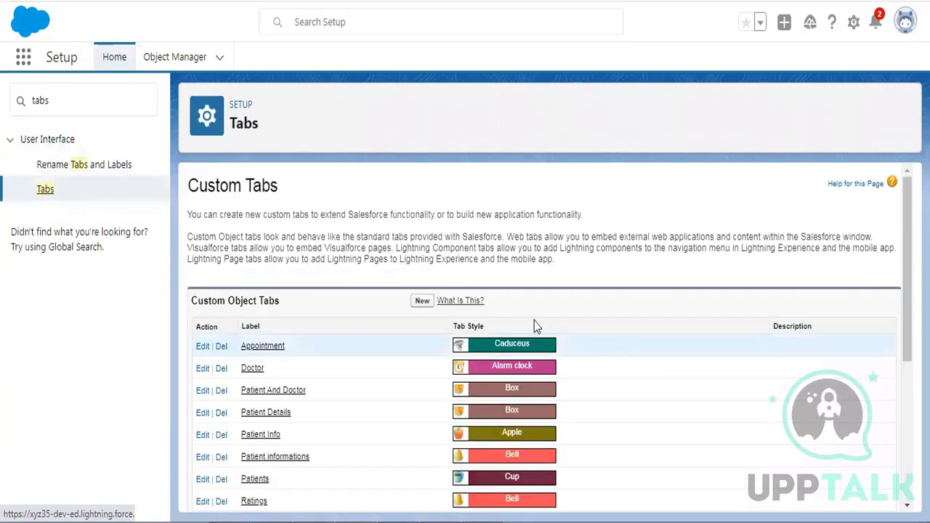
Start a new custom object tab for Appointment Detail with the Alarm clock style and continue to the profile visibility step
{"action": "left_click", "coordinate": [422, 301]}
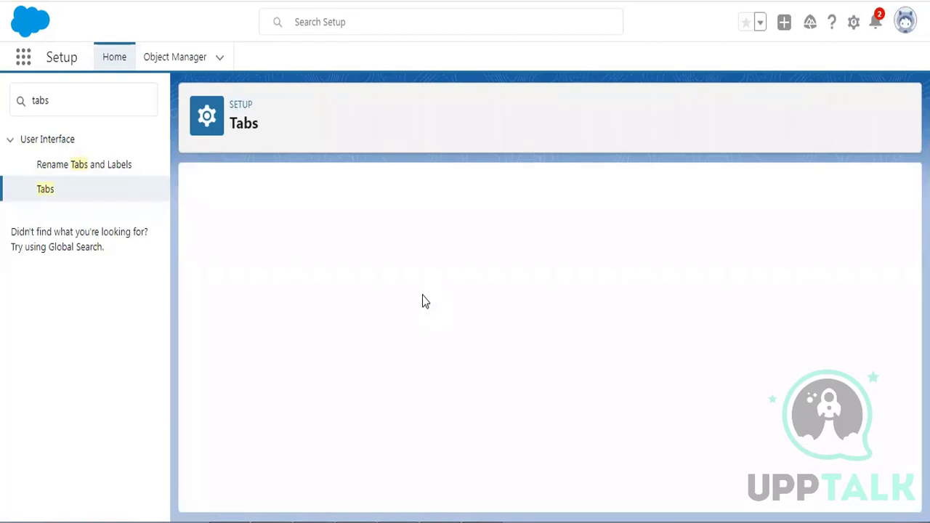
{"action": "left_click", "coordinate": [374, 311]}
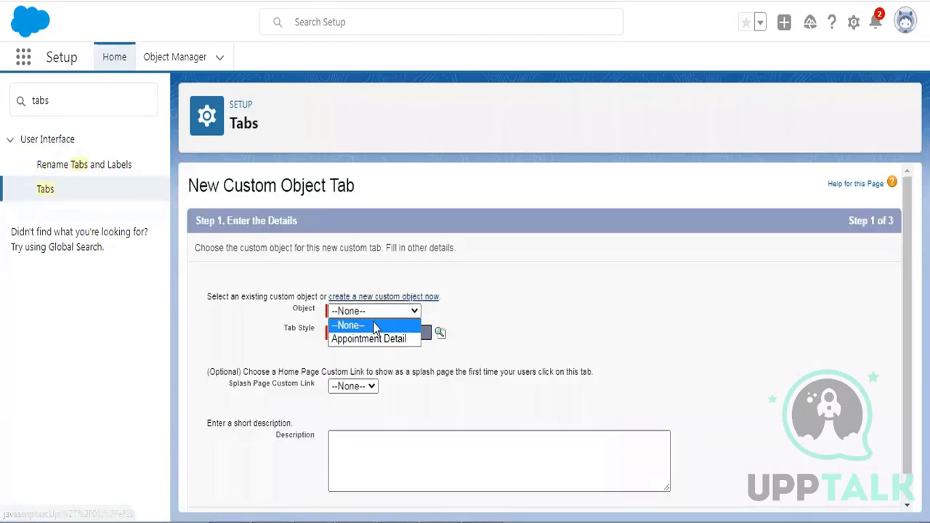
{"action": "left_click", "coordinate": [410, 339]}
{"action": "left_click", "coordinate": [441, 332]}
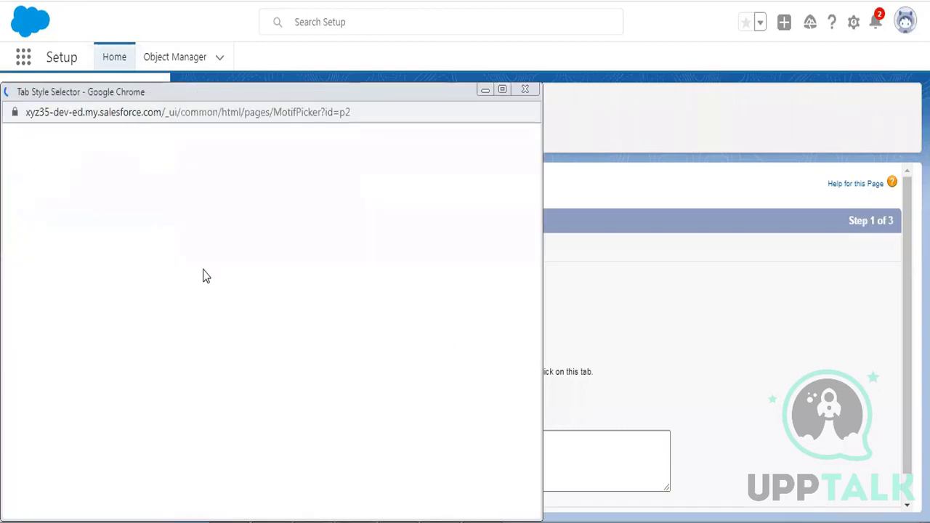
{"action": "left_click", "coordinate": [207, 180]}
{"action": "scroll", "coordinate": [726, 290], "scroll_direction": "down", "scroll_amount": 1}
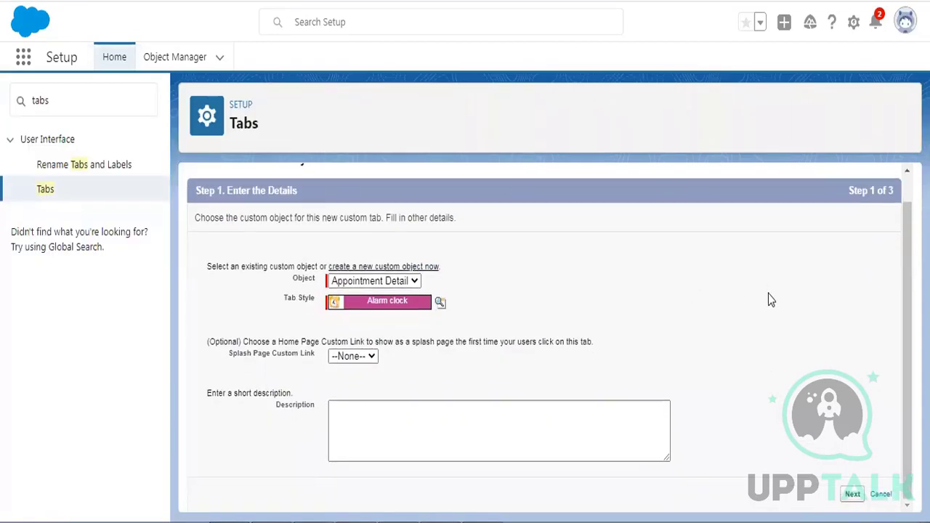
{"action": "left_click", "coordinate": [852, 494]}
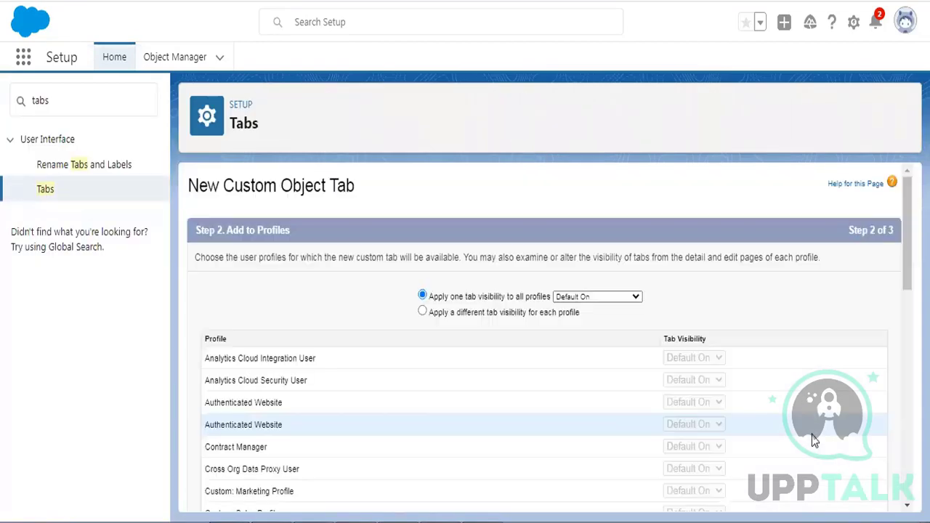
Finish the Appointment Detail tab with Default On visibility for all profiles, keep it in all listed apps, and save
{"action": "scroll", "coordinate": [813, 436], "scroll_direction": "down", "scroll_amount": 8}
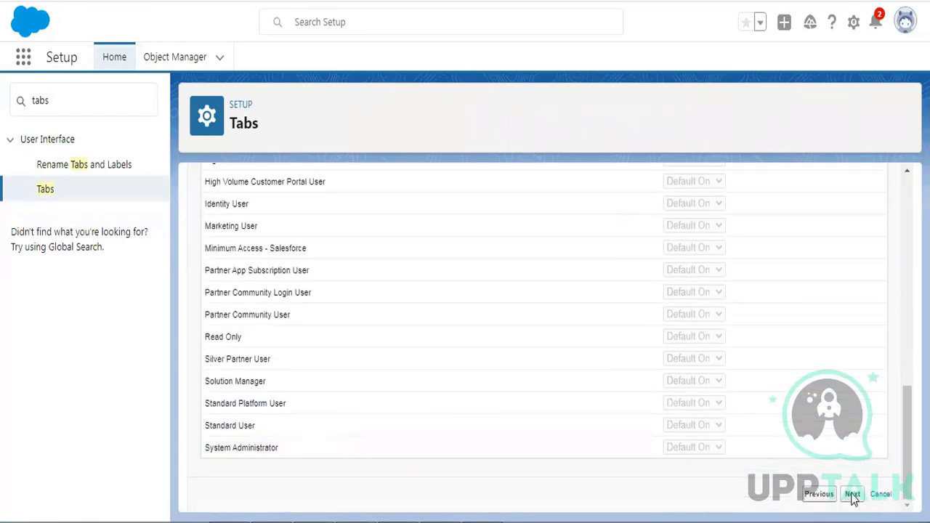
{"action": "left_click", "coordinate": [852, 494]}
{"action": "scroll", "coordinate": [850, 496], "scroll_direction": "down", "scroll_amount": 10}
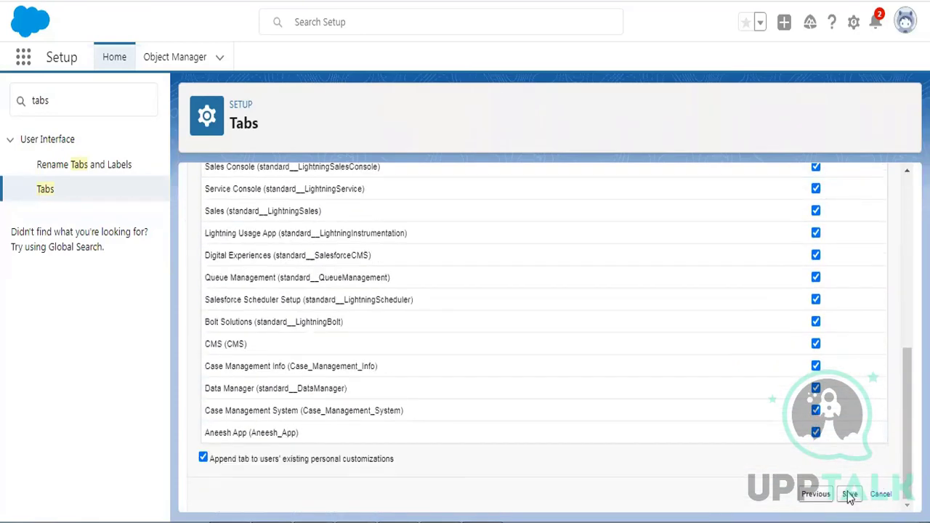
{"action": "left_click", "coordinate": [849, 494]}
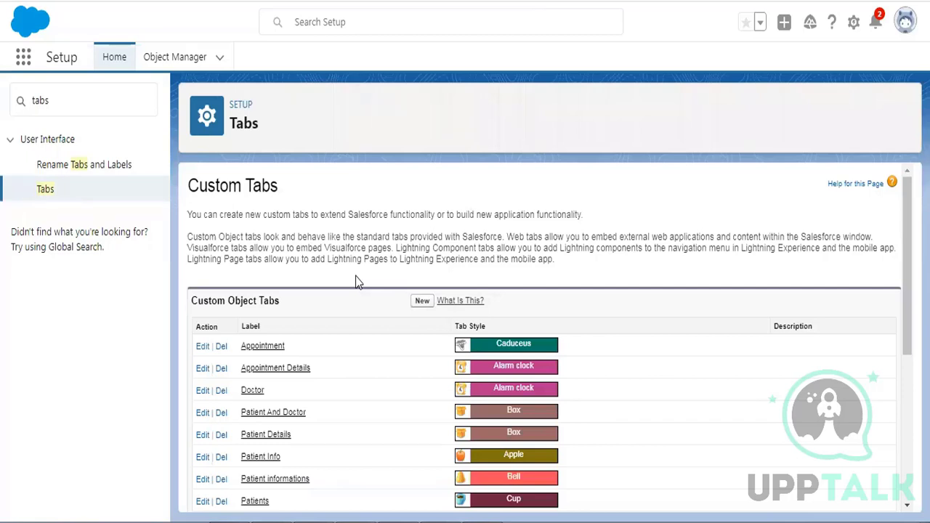
Start a new Master-Detail Relationship field on the Appointment Detail object and continue to the related object choice
{"action": "left_click", "coordinate": [174, 58]}
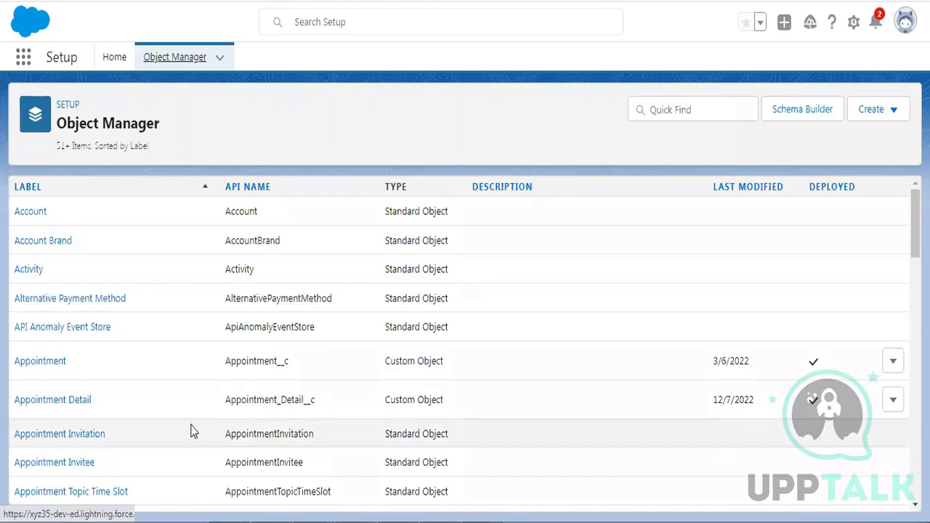
{"action": "left_click", "coordinate": [58, 409]}
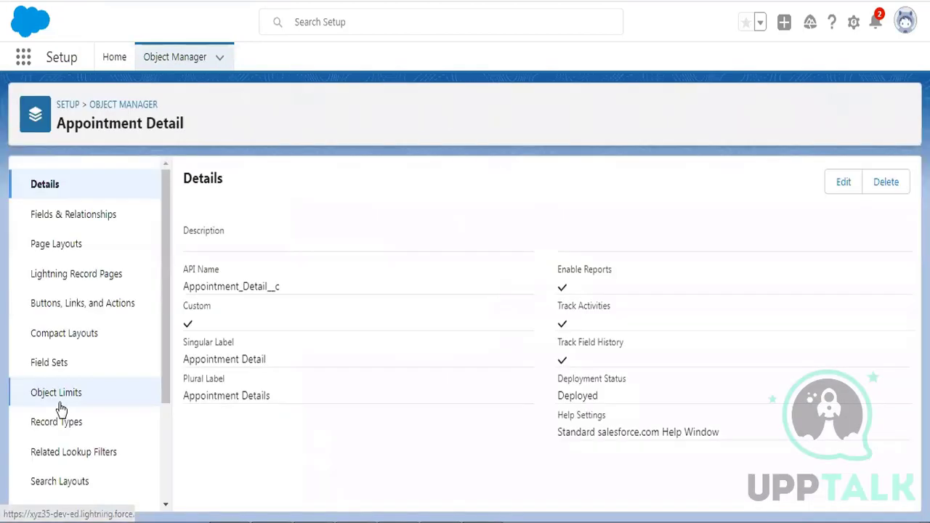
{"action": "left_click", "coordinate": [65, 218]}
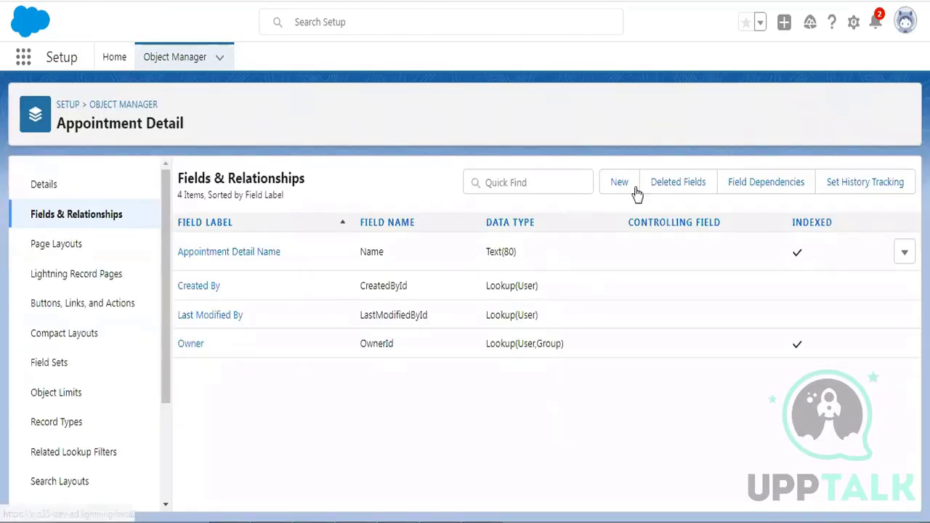
{"action": "left_click", "coordinate": [618, 182]}
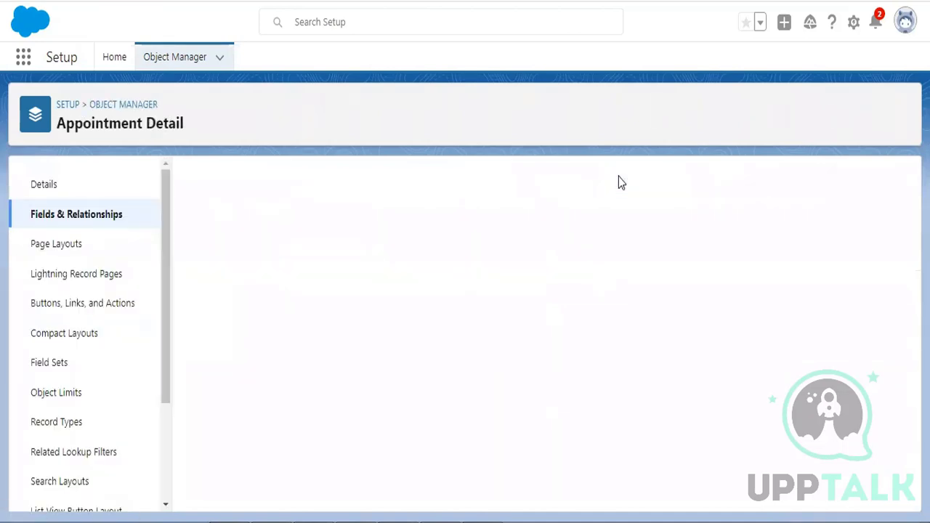
{"action": "scroll", "coordinate": [476, 258], "scroll_direction": "down", "scroll_amount": 1}
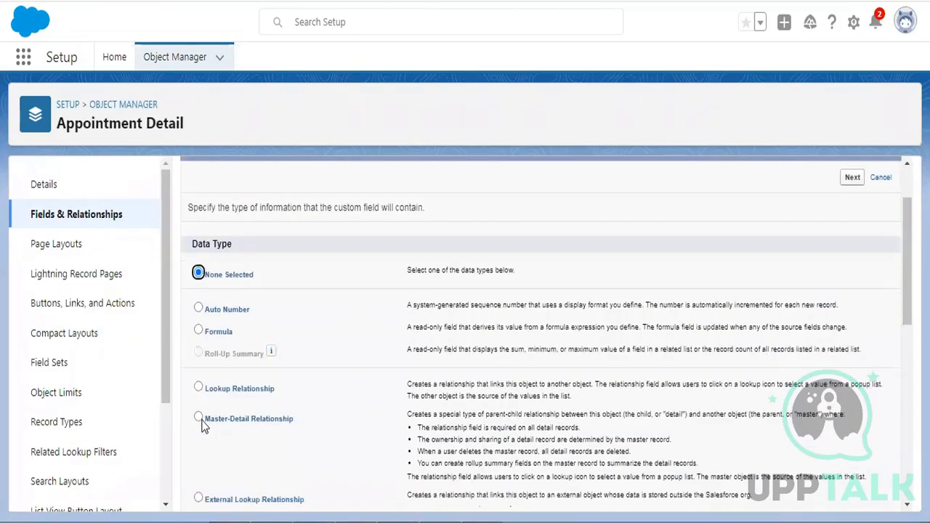
{"action": "left_click_drag", "start_coordinate": [204, 419], "coordinate": [292, 425]}
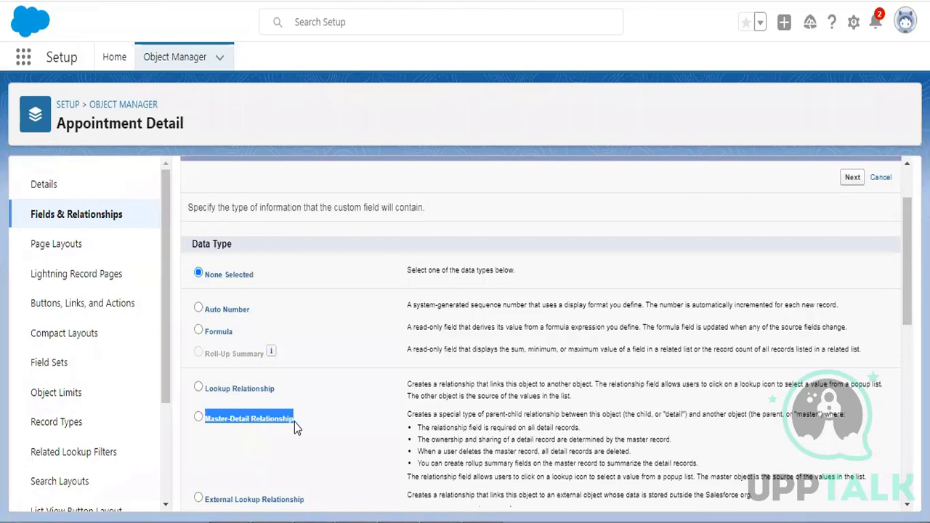
{"action": "left_click", "coordinate": [196, 417]}
{"action": "left_click", "coordinate": [848, 177]}
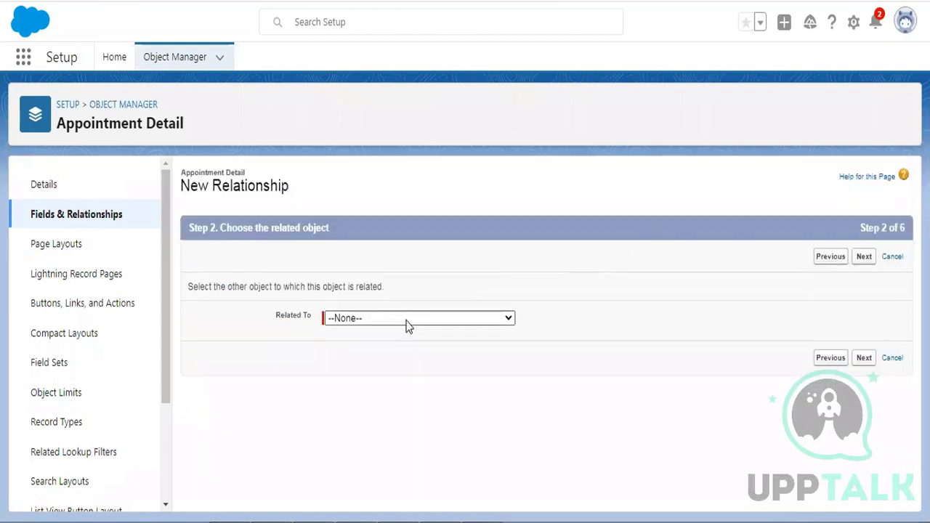
Relate the new field to the Patient Detail object and fill in the field name Patient_Detail
{"action": "left_click", "coordinate": [408, 320]}
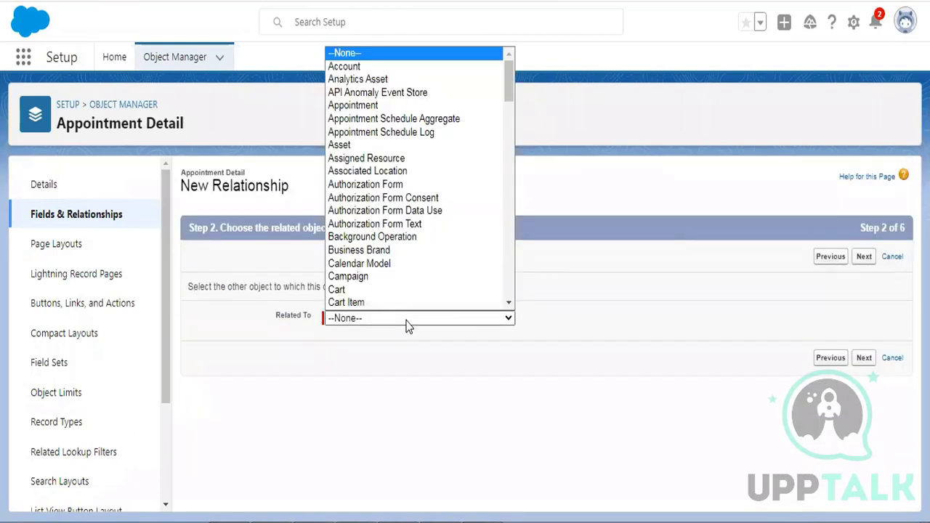
{"action": "scroll", "coordinate": [402, 182], "scroll_direction": "down", "scroll_amount": 20}
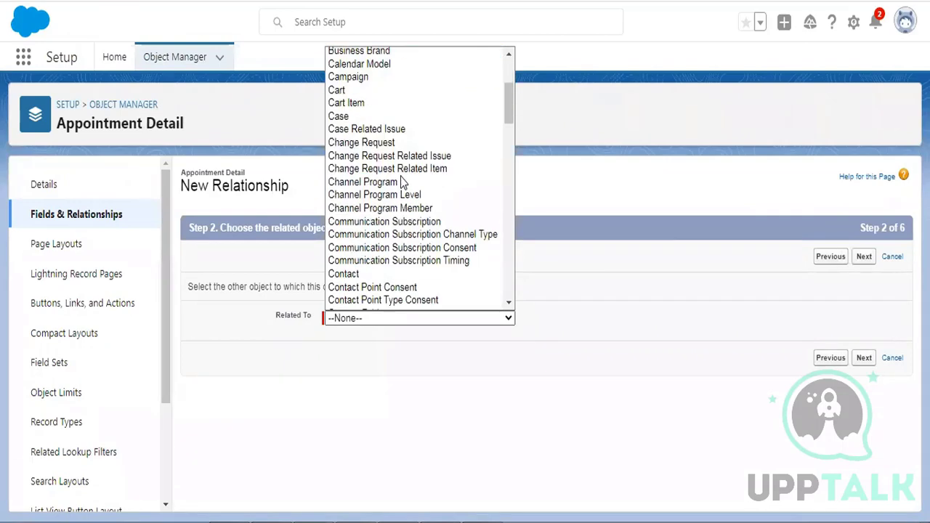
{"action": "left_click", "coordinate": [370, 196]}
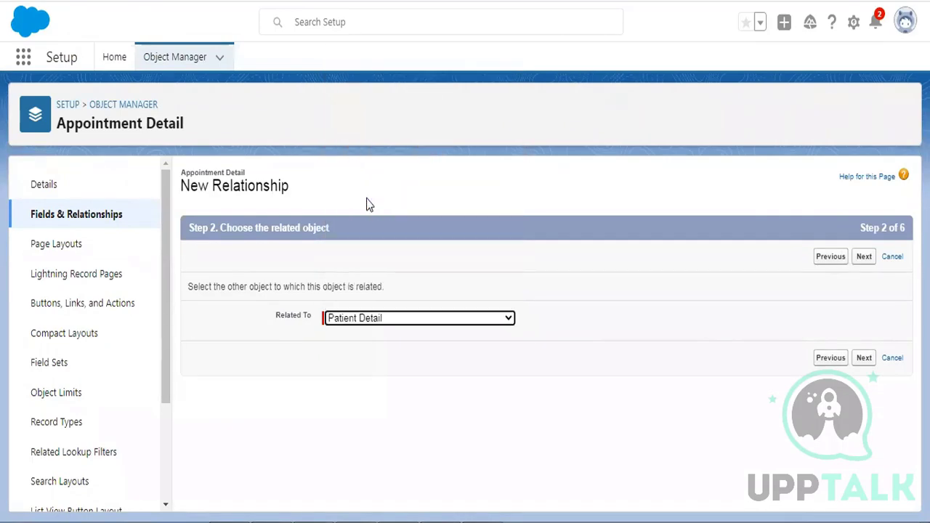
{"action": "left_click", "coordinate": [863, 261]}
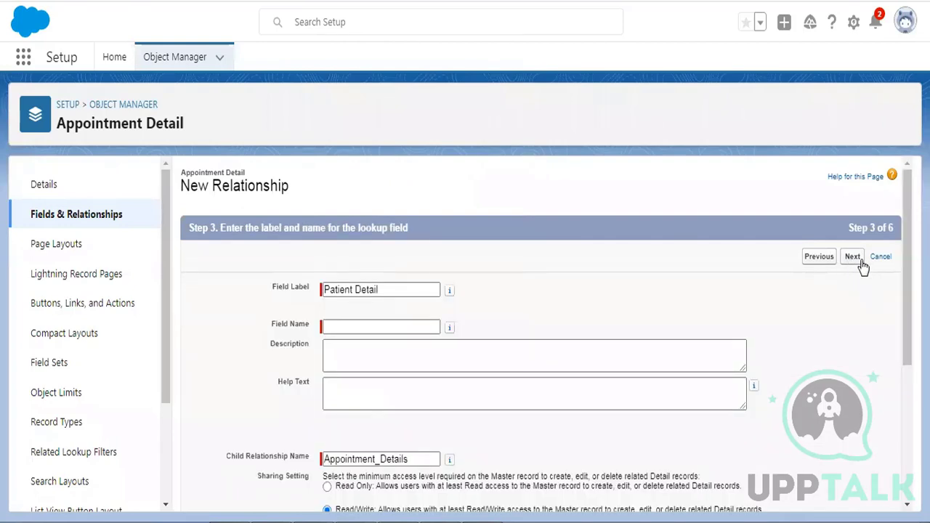
{"action": "left_click", "coordinate": [420, 326]}
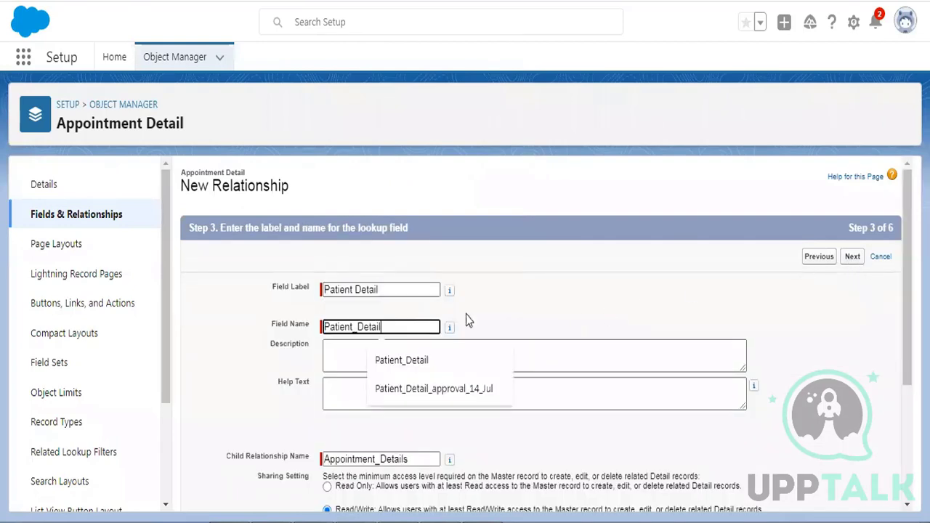
Accept the default field security, page layout and related list settings and save the Patient Detail relationship field
{"action": "left_click", "coordinate": [855, 258]}
{"action": "left_click", "coordinate": [855, 257]}
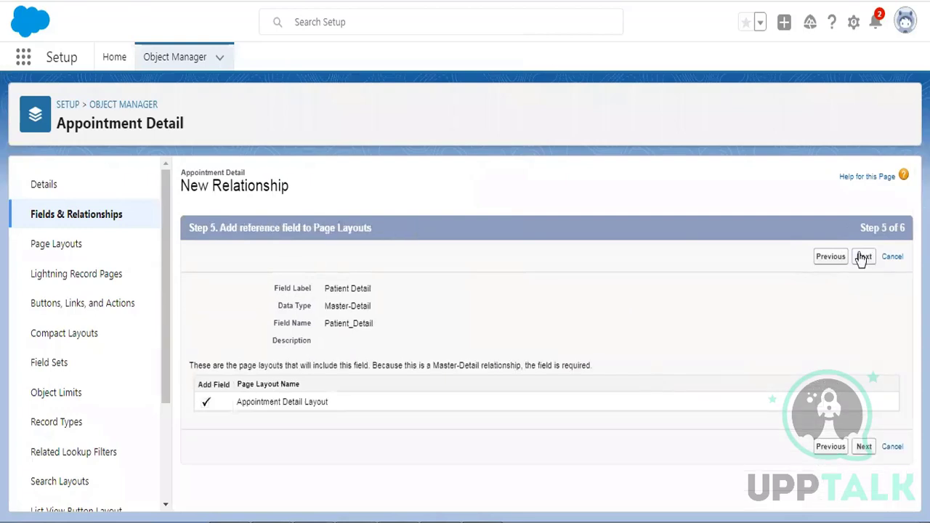
{"action": "left_click", "coordinate": [862, 257]}
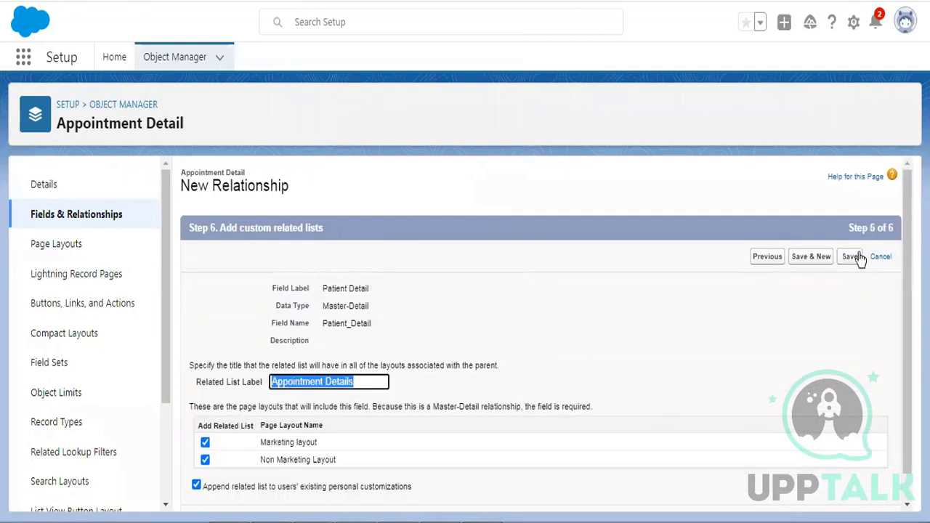
{"action": "left_click", "coordinate": [859, 258]}
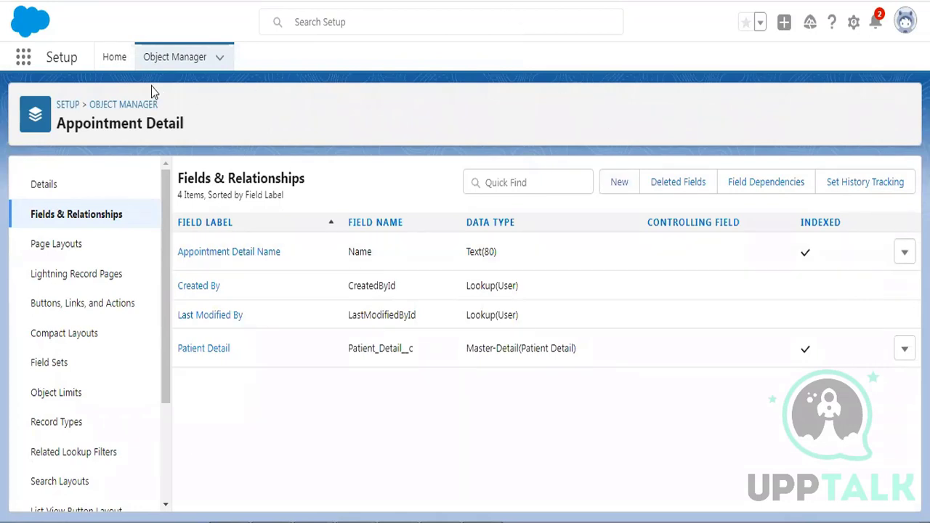
Find the Patient Details list by searching for "patie" and start a new record with the Marketing RT record type
{"action": "left_click", "coordinate": [23, 58]}
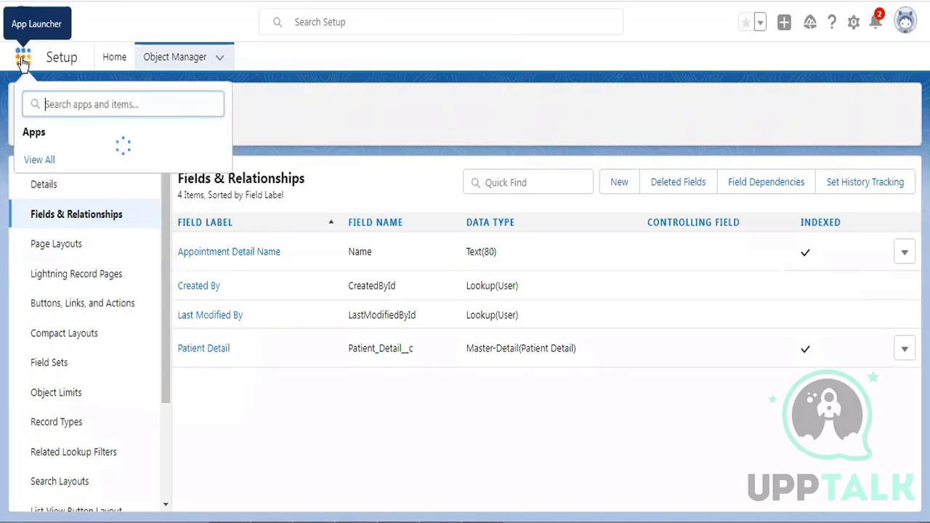
{"action": "type", "text": "patie"}
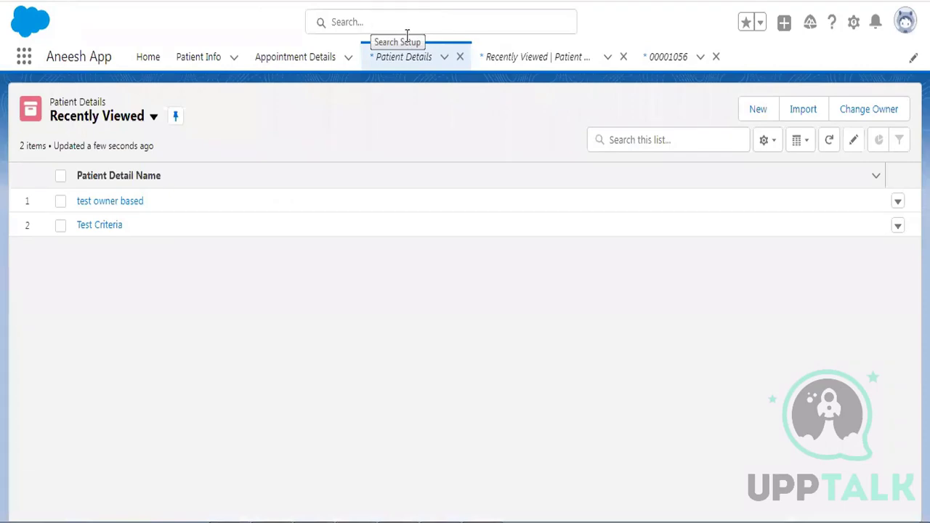
{"action": "left_click", "coordinate": [757, 111]}
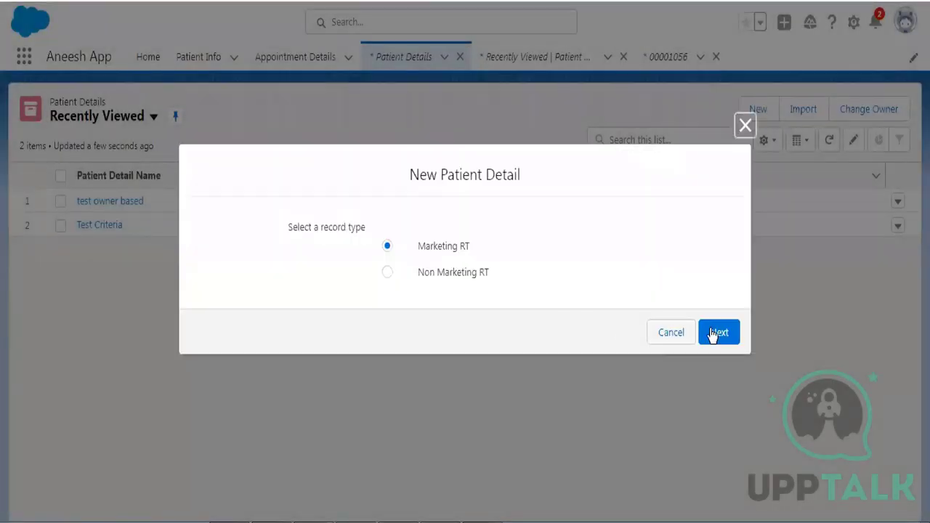
{"action": "left_click", "coordinate": [714, 333]}
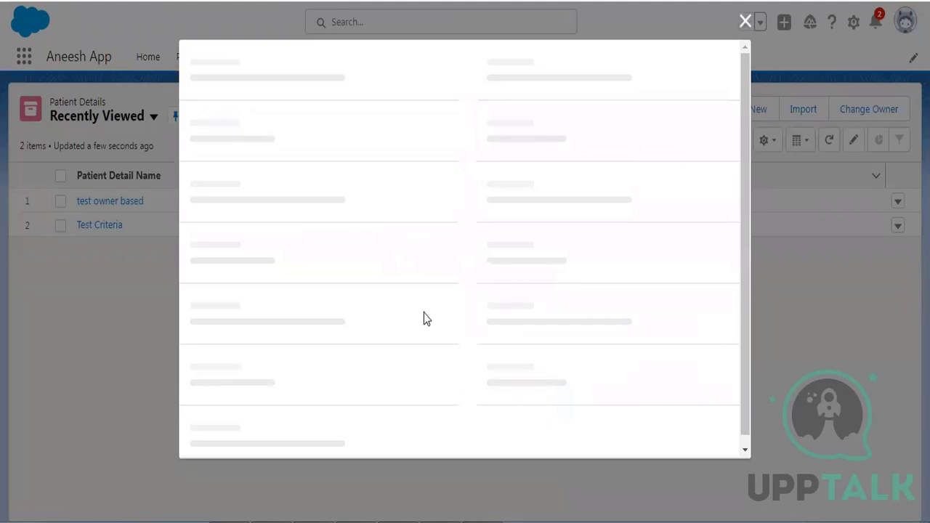
Enter the patient's name and membership ID, set Status to Active and Source to Referral, and save the Patient Detail record
{"action": "type", "text": "Sum"}
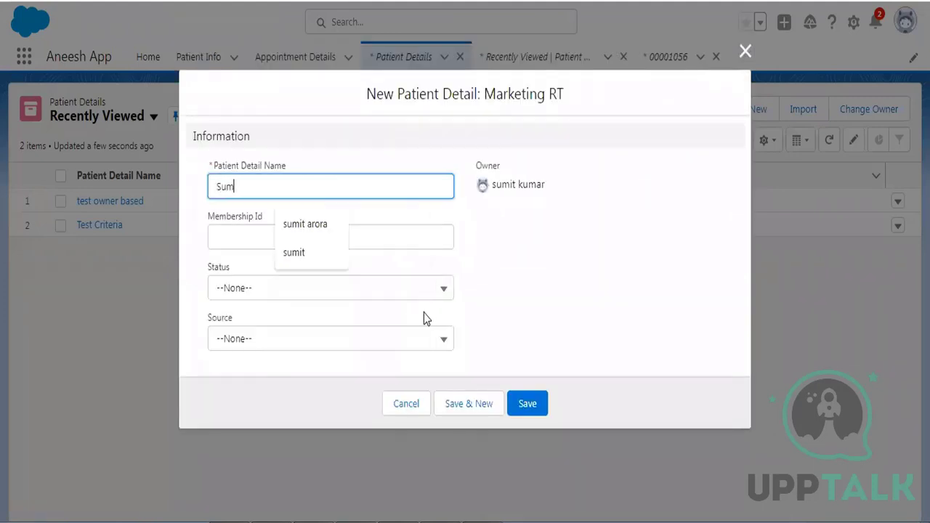
{"action": "type", "text": "it"}
{"action": "key", "text": "Tab"}
{"action": "type", "text": "123"}
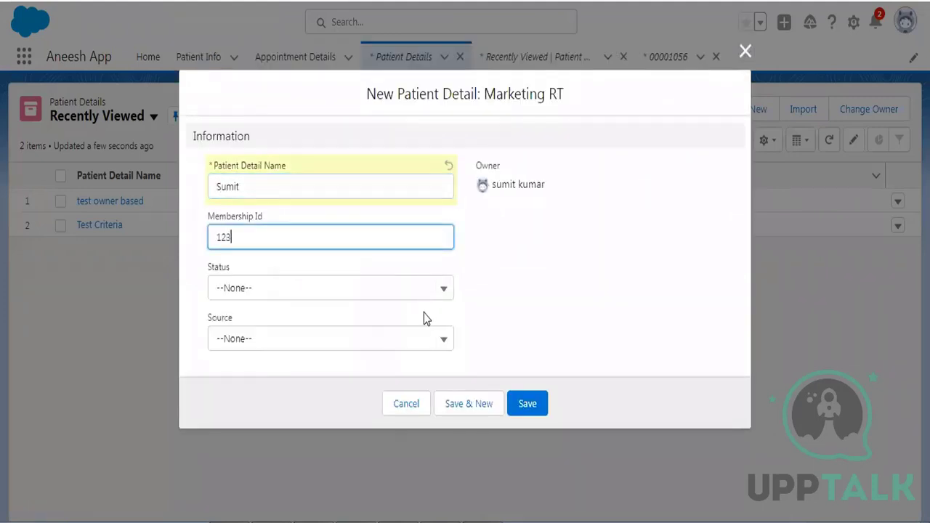
{"action": "type", "text": "4"}
{"action": "left_click", "coordinate": [324, 288]}
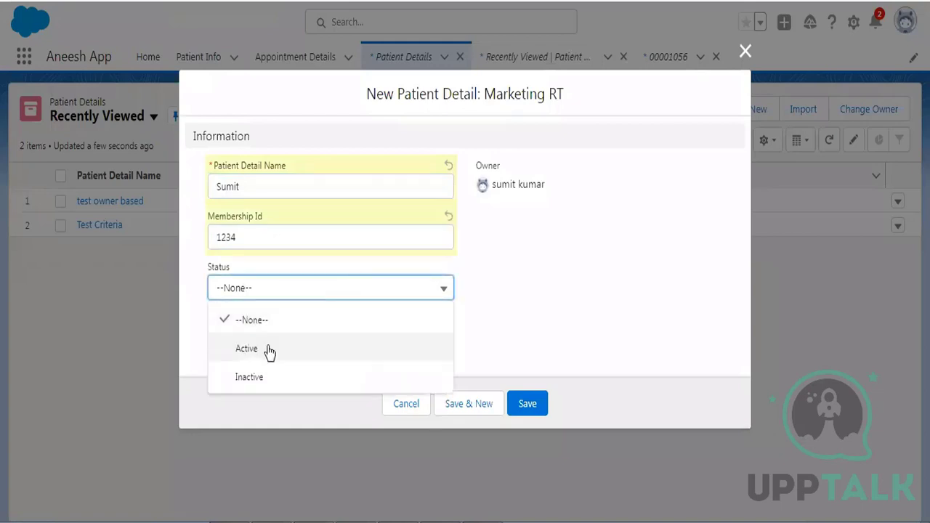
{"action": "left_click", "coordinate": [269, 352]}
{"action": "left_click", "coordinate": [267, 340]}
{"action": "left_click", "coordinate": [256, 397]}
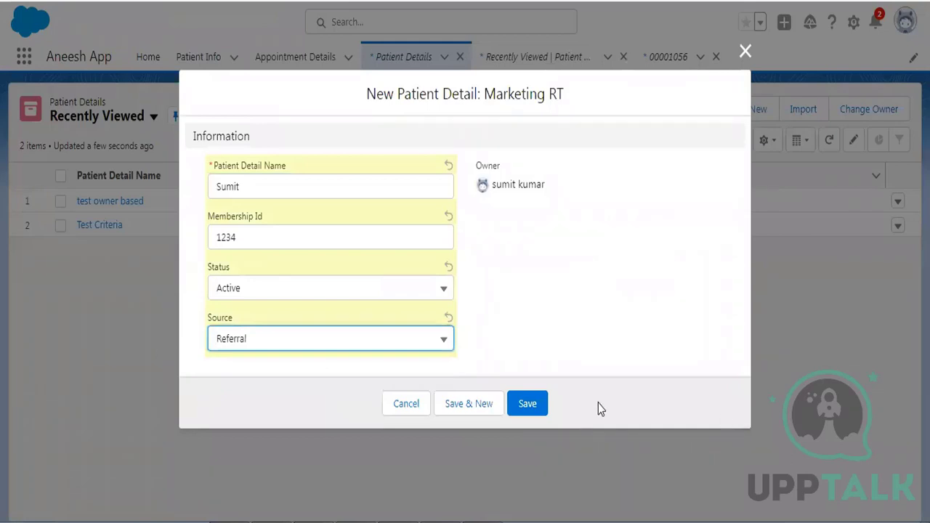
{"action": "left_click", "coordinate": [536, 405]}
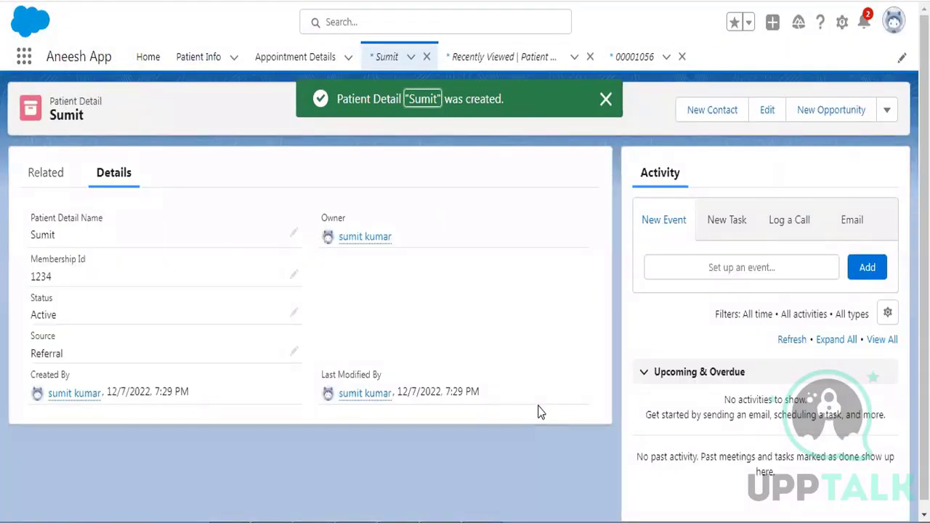
Close the other open workspace tabs except the new patient record and start a new Appointment Detail record
{"action": "left_click", "coordinate": [590, 58]}
{"action": "left_click", "coordinate": [517, 57]}
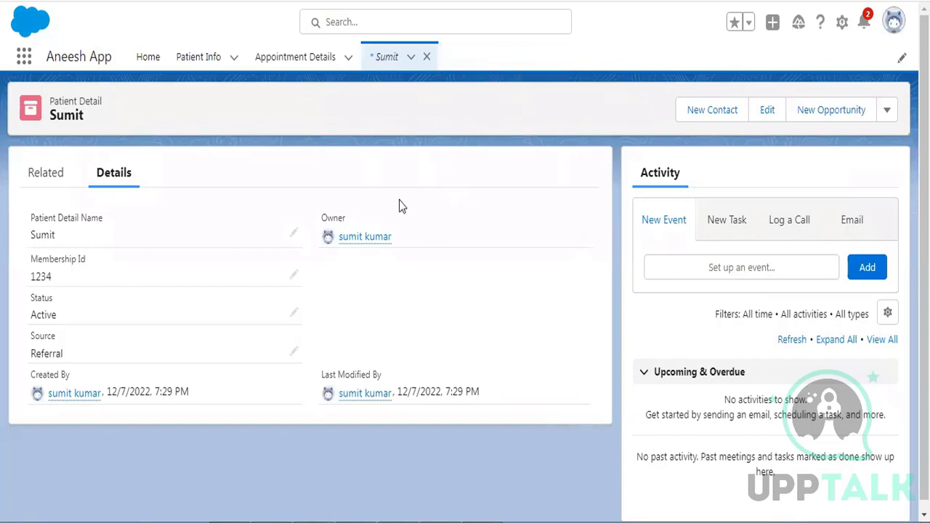
{"action": "left_click", "coordinate": [278, 61]}
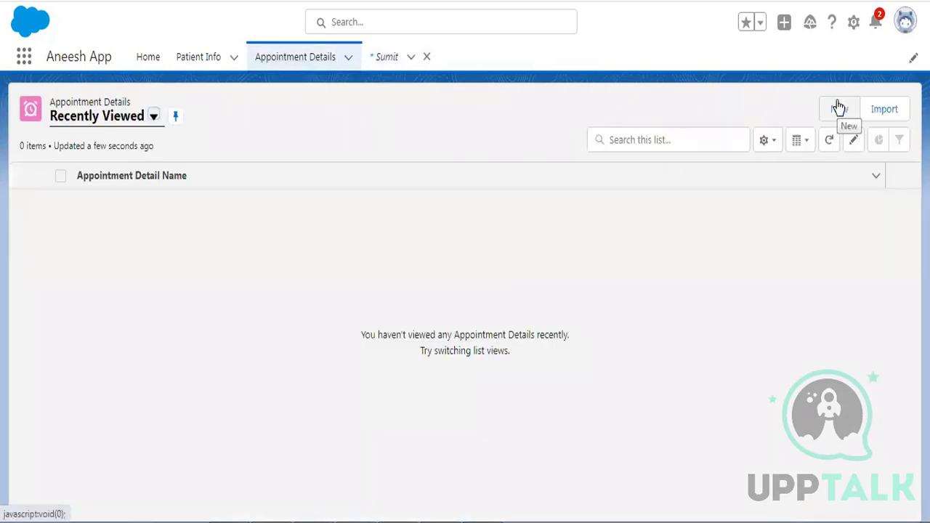
{"action": "left_click", "coordinate": [839, 109]}
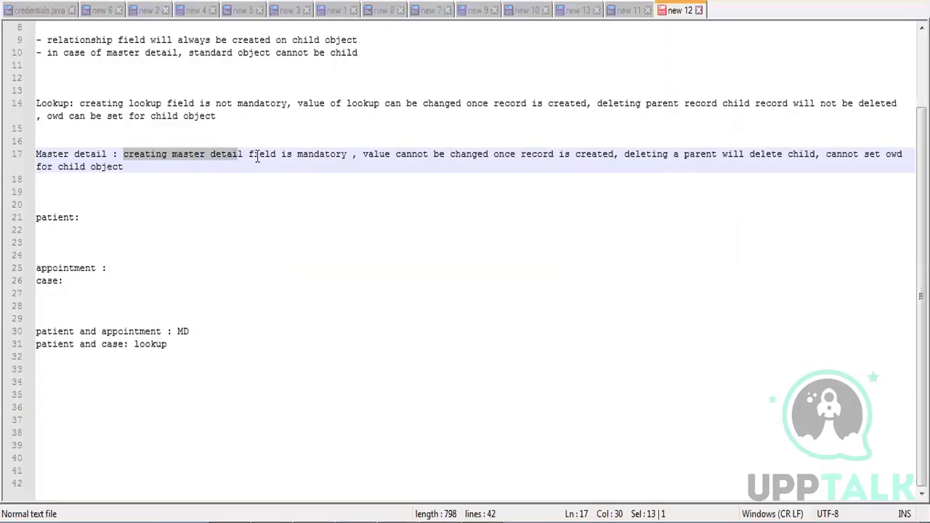
Review the note on mandatory master detail fields and examine the Patient Detail field on the new Appointment Detail form
{"action": "left_click_drag", "start_coordinate": [256, 157], "coordinate": [348, 158]}
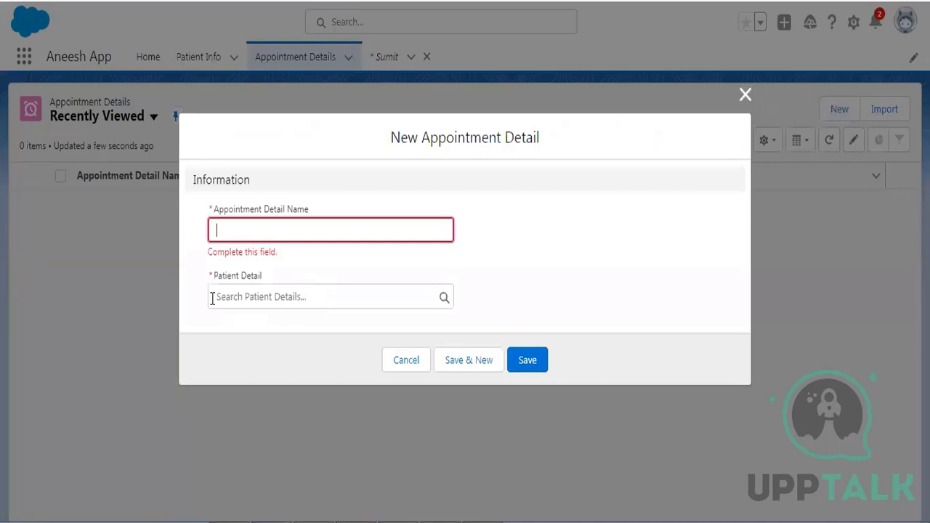
{"action": "left_click_drag", "start_coordinate": [215, 277], "coordinate": [297, 272]}
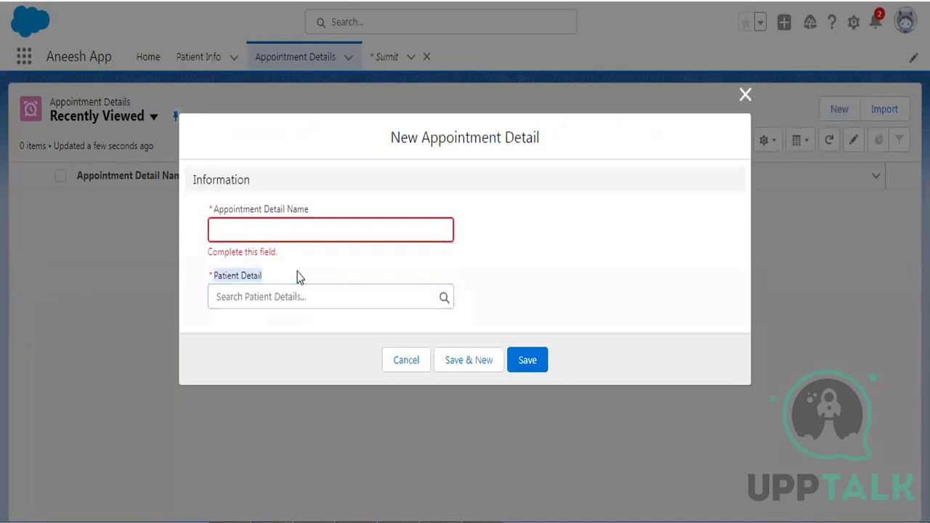
{"action": "left_click", "coordinate": [314, 259]}
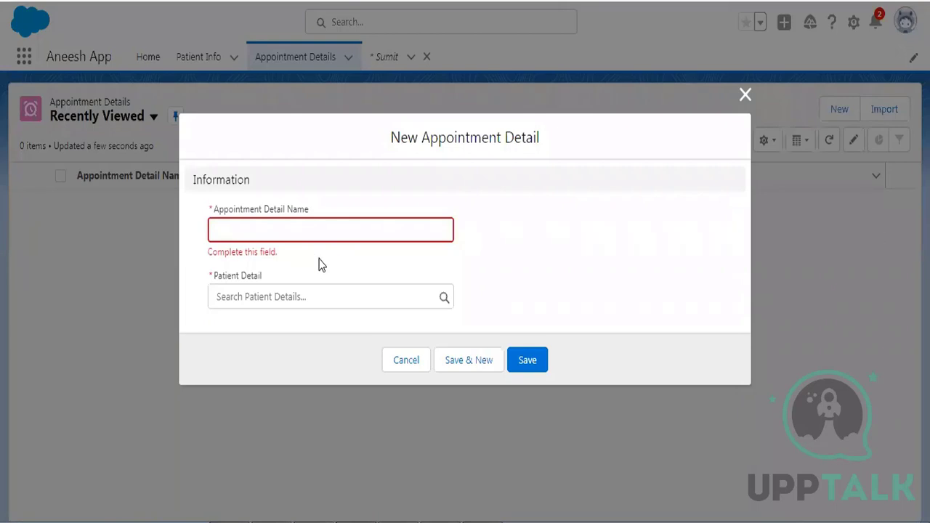
{"action": "left_click_drag", "start_coordinate": [213, 276], "coordinate": [307, 266]}
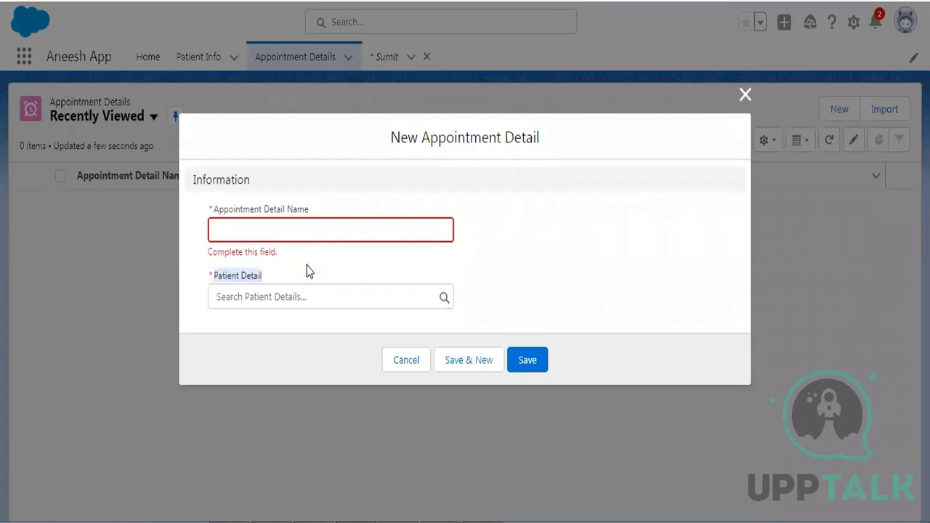
{"action": "left_click", "coordinate": [307, 271]}
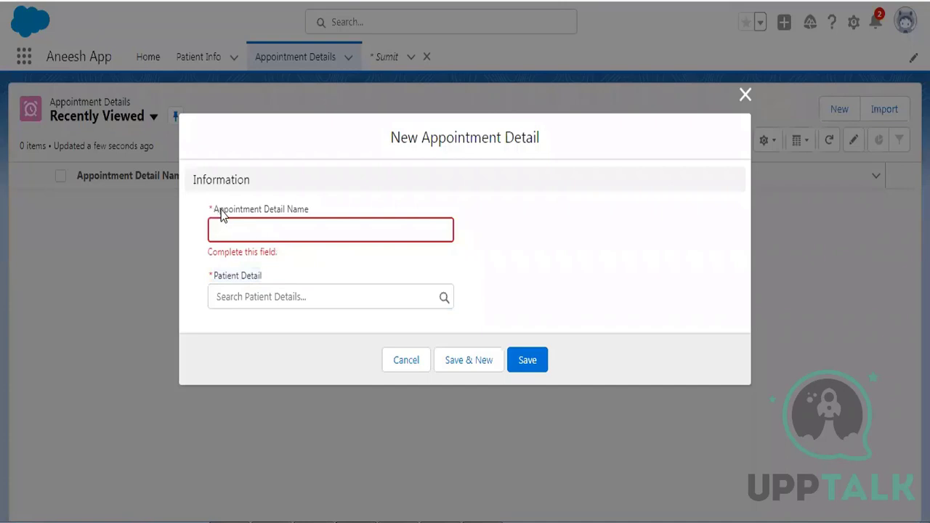
Enter "test" as the Appointment Detail Name and try to save the record with Patient Detail left empty
{"action": "left_click_drag", "start_coordinate": [215, 212], "coordinate": [298, 212]}
{"action": "left_click", "coordinate": [338, 263]}
{"action": "left_click", "coordinate": [261, 232]}
{"action": "type", "text": "test"}
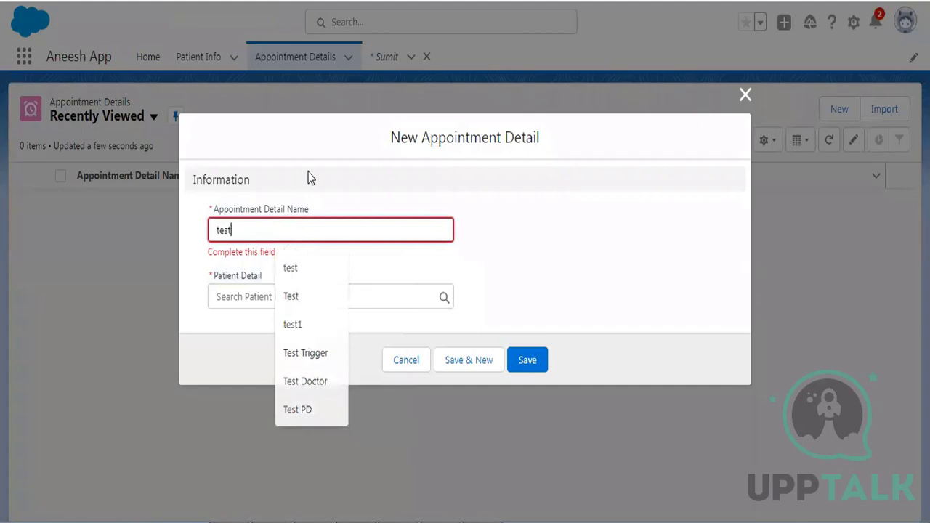
{"action": "left_click", "coordinate": [487, 230]}
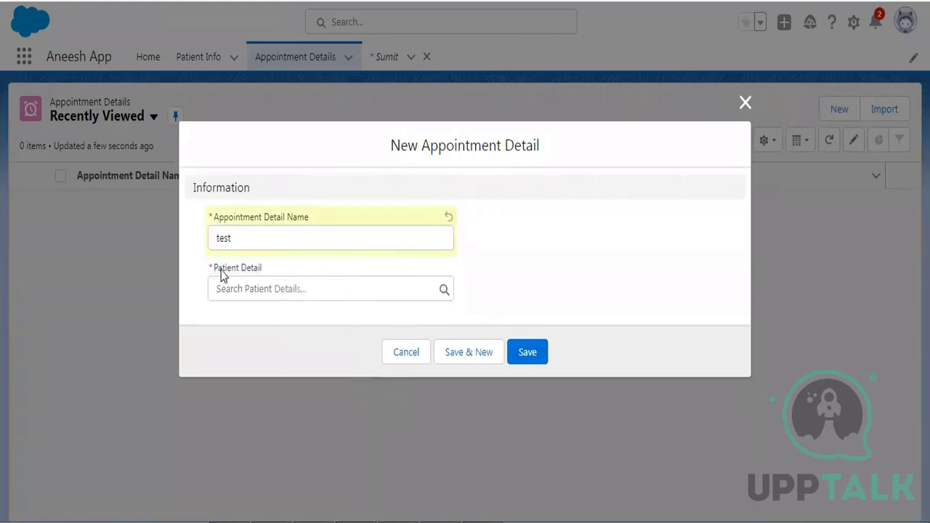
{"action": "left_click_drag", "start_coordinate": [215, 269], "coordinate": [266, 269]}
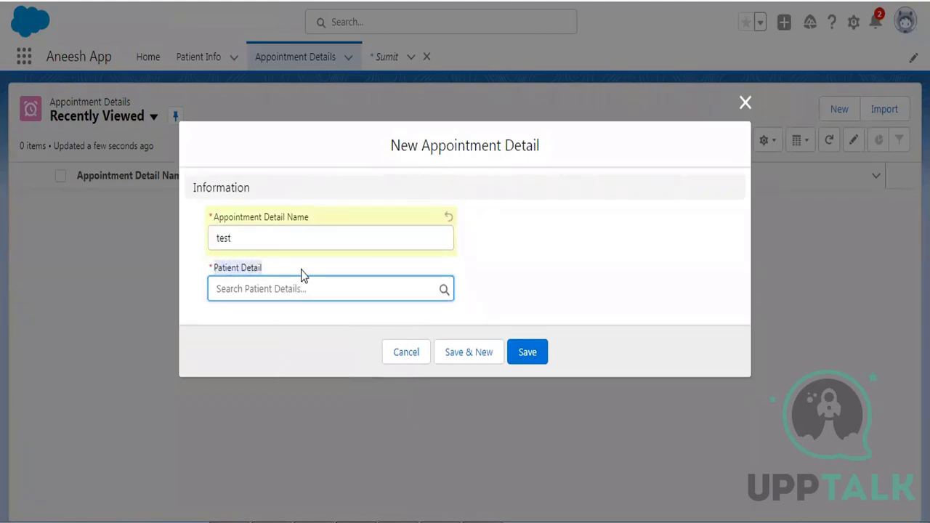
{"action": "left_click", "coordinate": [526, 358]}
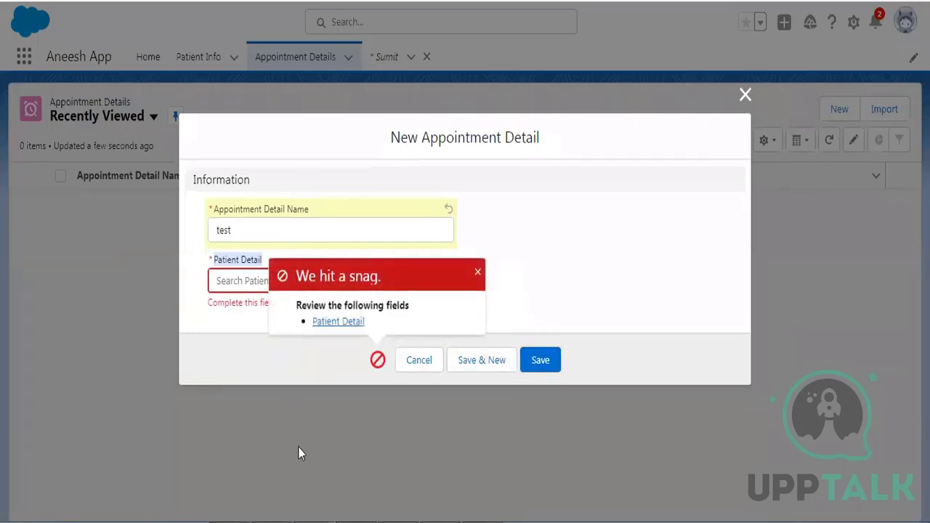
Review the note on mandatory master detail fields, link the appointment detail to the newly created patient record and save it
{"action": "key", "text": "alt+Tab"}
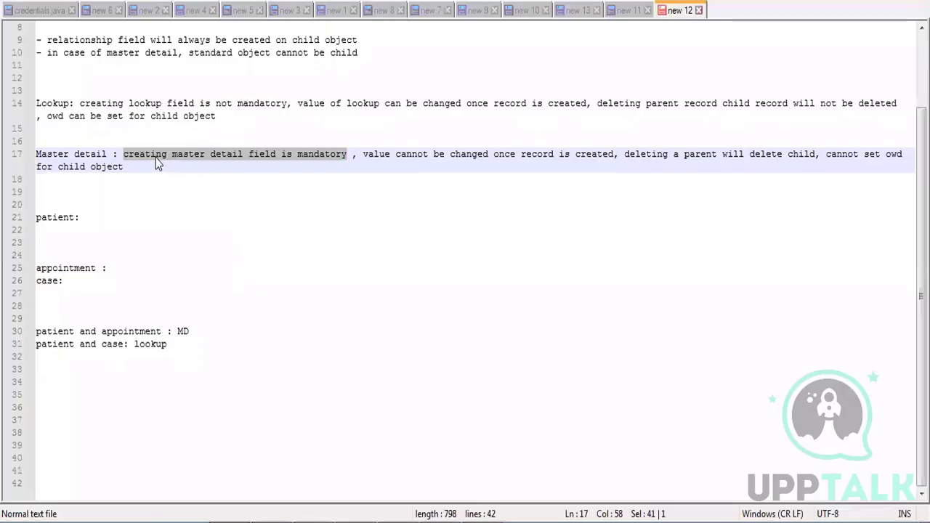
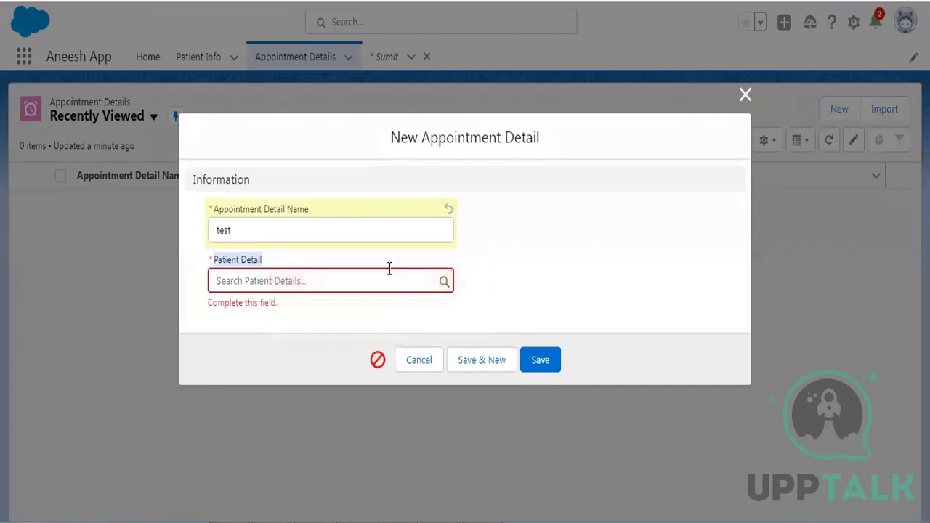
{"action": "left_click", "coordinate": [375, 277]}
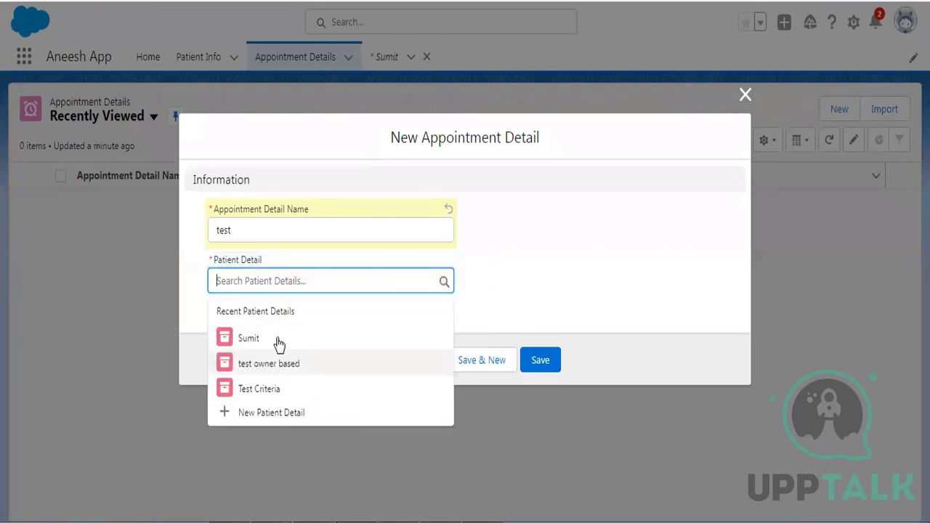
{"action": "left_click", "coordinate": [276, 345]}
{"action": "left_click", "coordinate": [547, 355]}
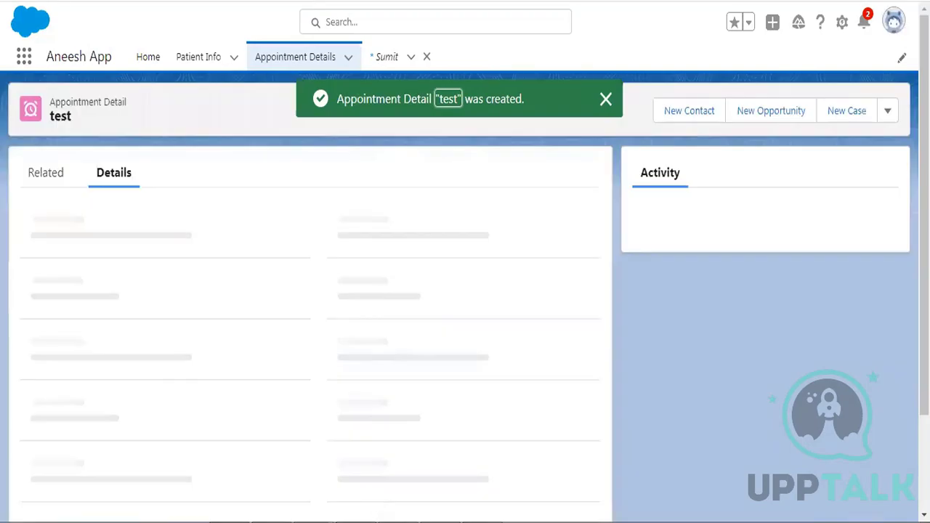
Review the note on changing master detail values, examine Patient Detail in the test appointment's edit form and close it without saving
{"action": "key", "text": "alt+Tab"}
{"action": "left_click_drag", "start_coordinate": [362, 154], "coordinate": [616, 154]}
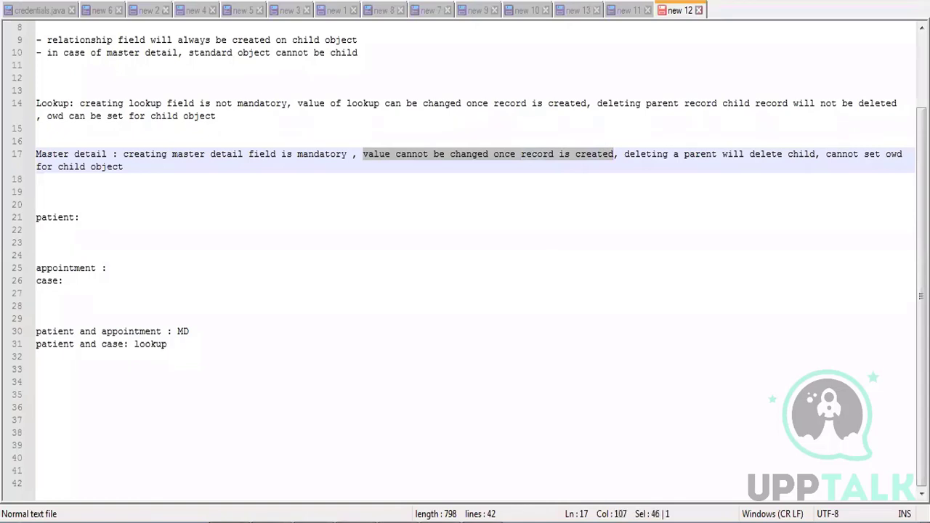
{"action": "key", "text": "alt+Tab"}
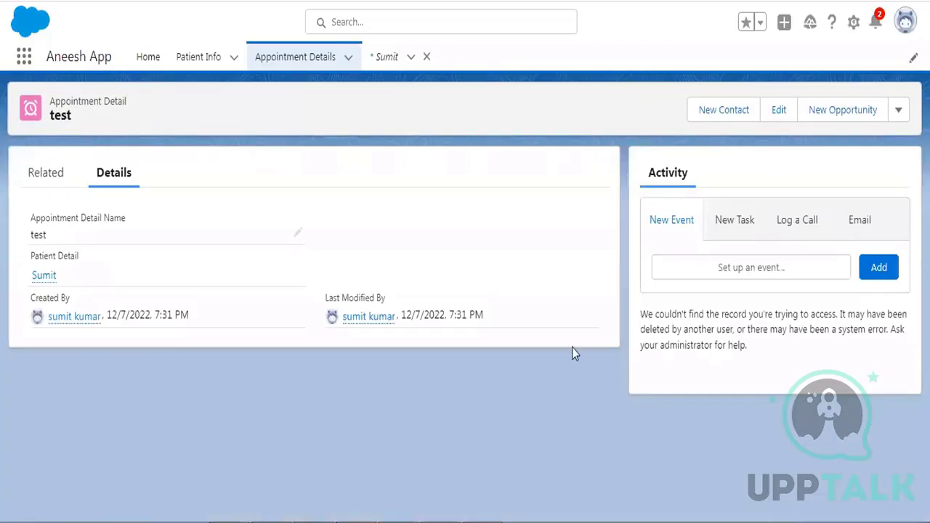
{"action": "left_click", "coordinate": [775, 112]}
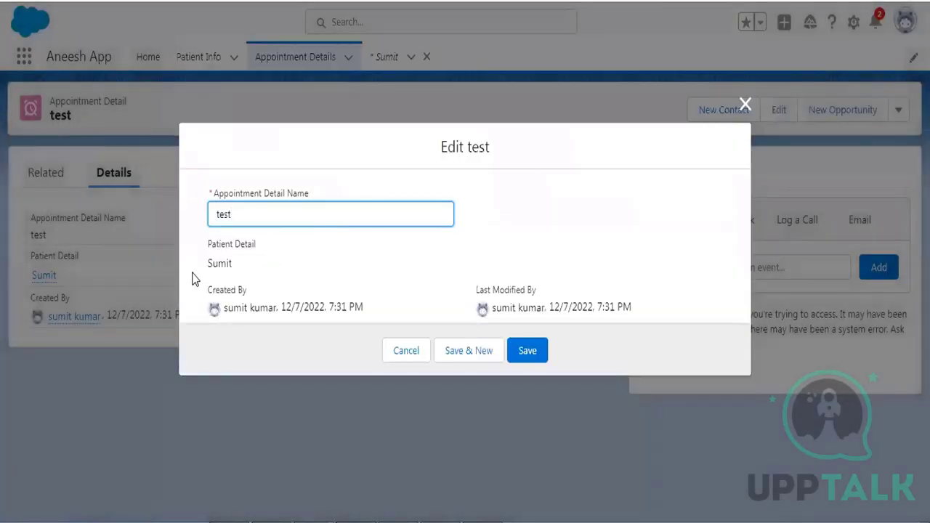
{"action": "left_click_drag", "start_coordinate": [210, 266], "coordinate": [234, 265]}
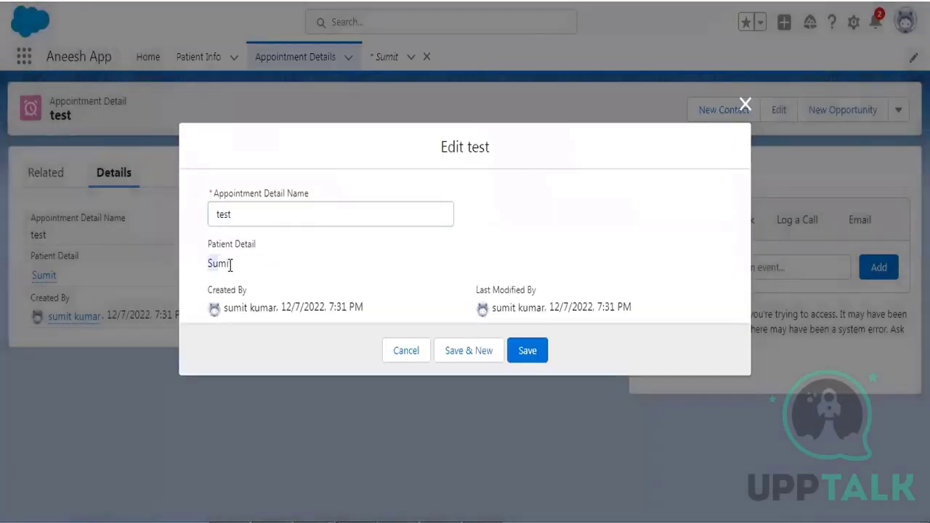
{"action": "left_click", "coordinate": [300, 263]}
{"action": "left_click", "coordinate": [411, 351]}
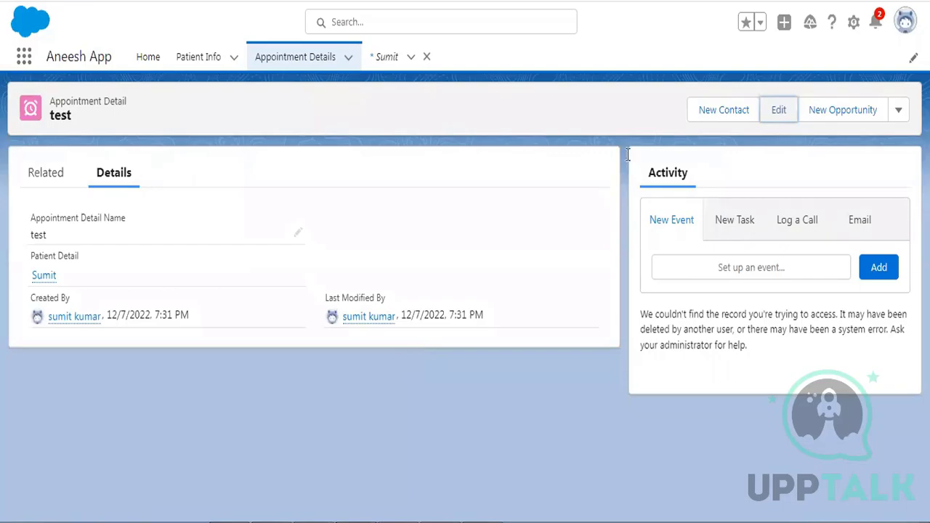
Highlight the note on deleting a parent and view the new patient record and its linked test appointment record
{"action": "key", "text": "alt+Tab"}
{"action": "left_click_drag", "start_coordinate": [624, 154], "coordinate": [816, 153]}
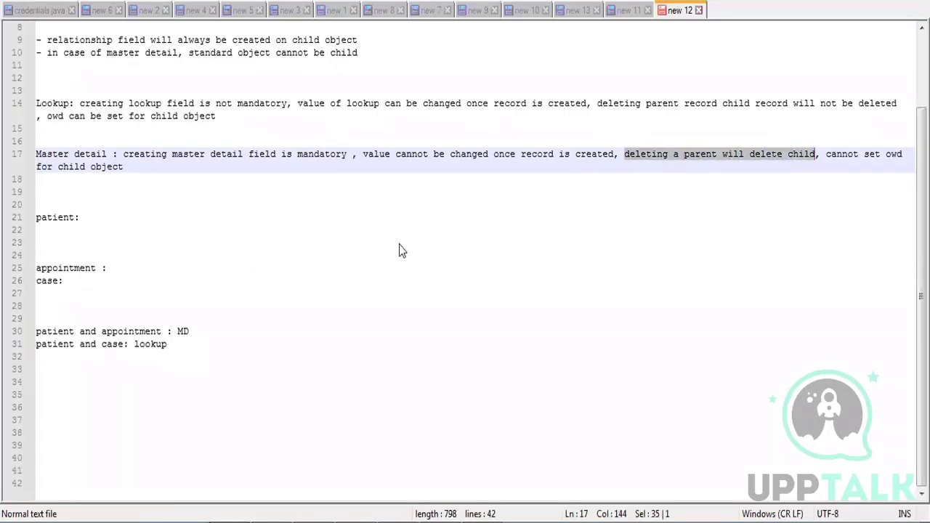
{"action": "key", "text": "alt+Tab"}
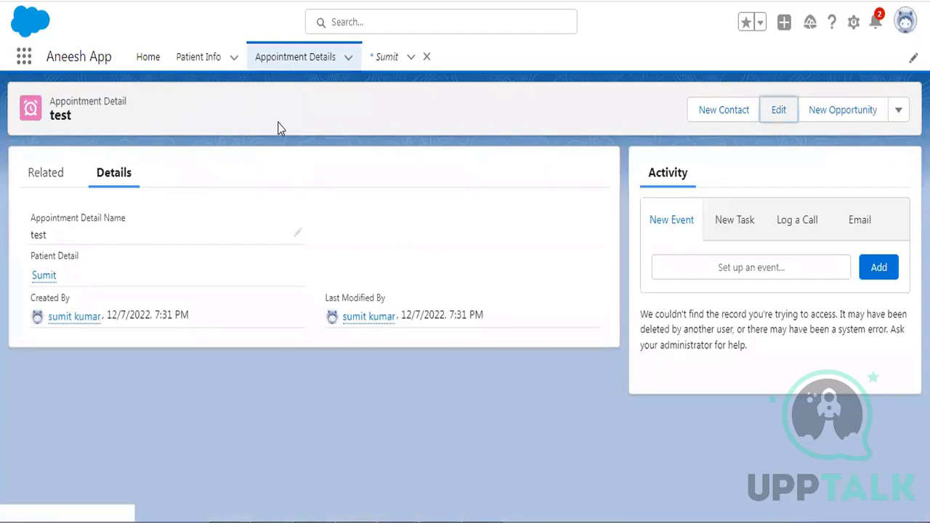
{"action": "left_click", "coordinate": [385, 56]}
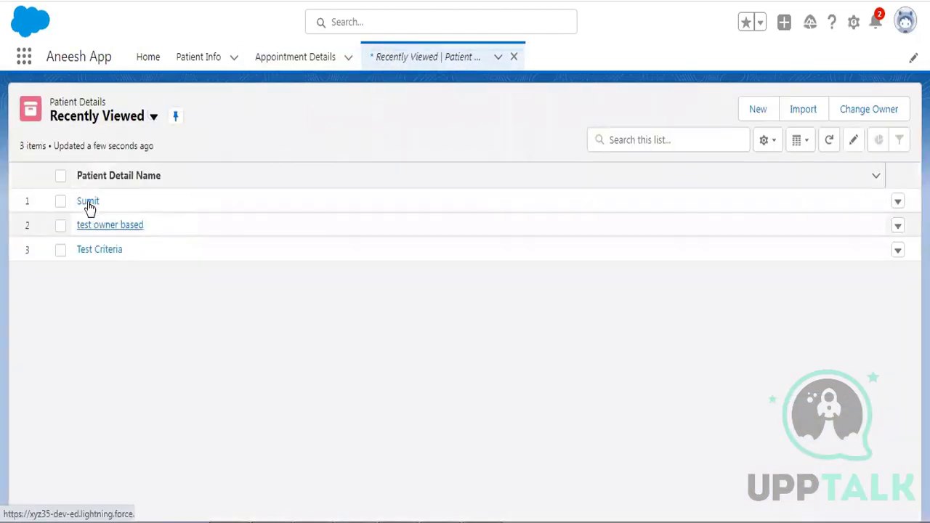
{"action": "left_click", "coordinate": [88, 202]}
{"action": "left_click", "coordinate": [284, 59]}
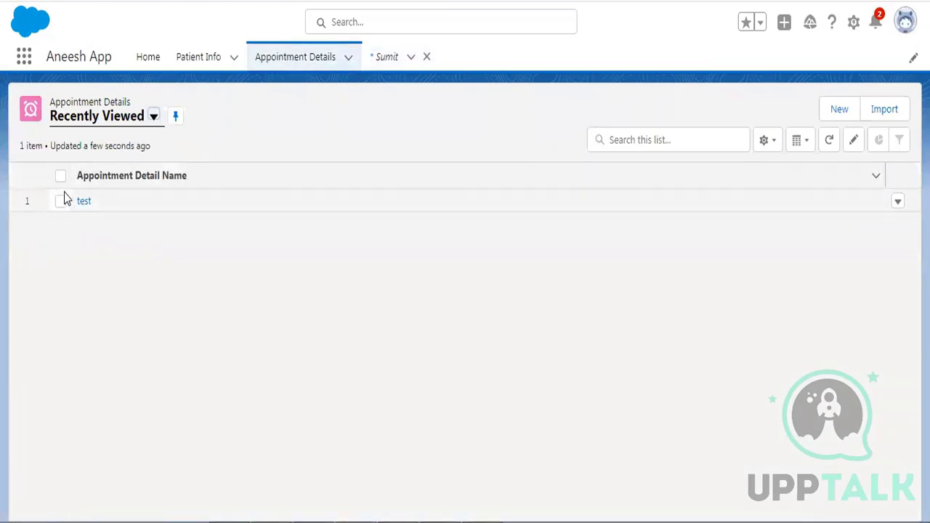
{"action": "left_click", "coordinate": [82, 204]}
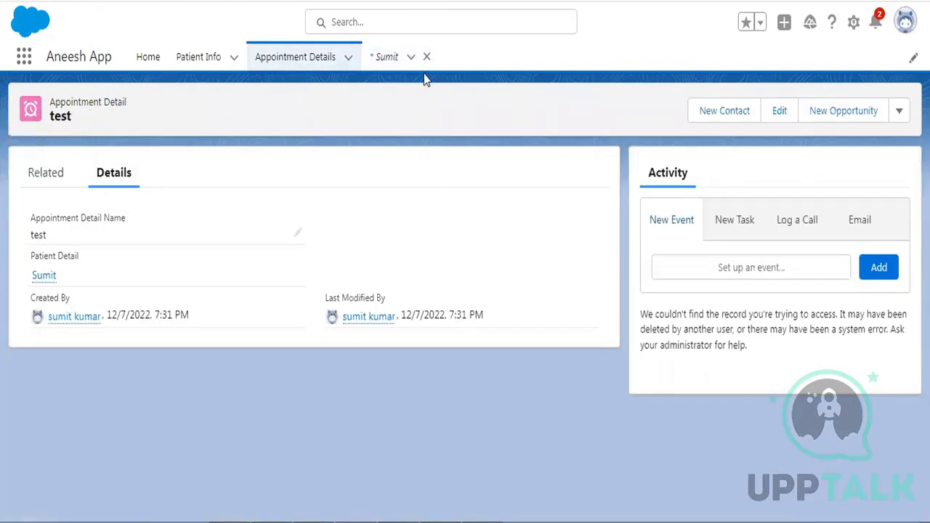
Open the patient record linked to the test appointment from the Patient Details list and delete it
{"action": "left_click", "coordinate": [387, 61]}
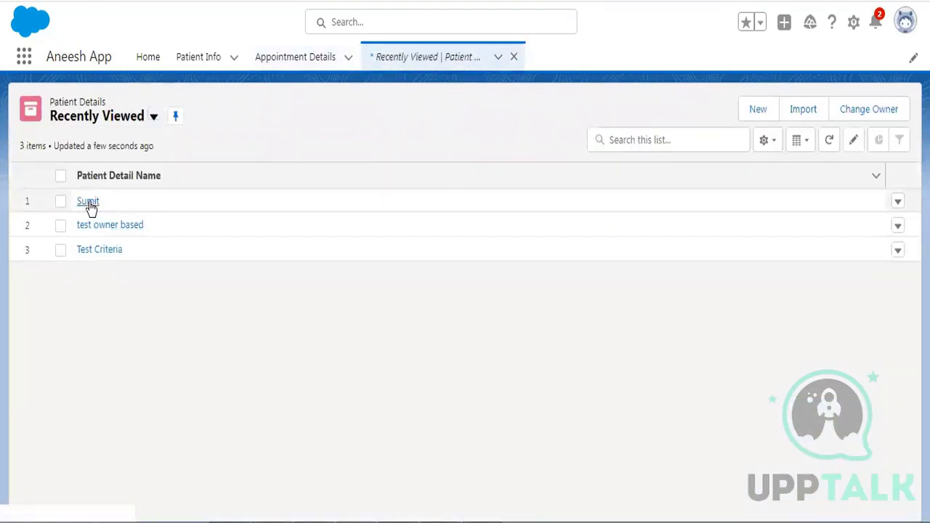
{"action": "left_click", "coordinate": [88, 203]}
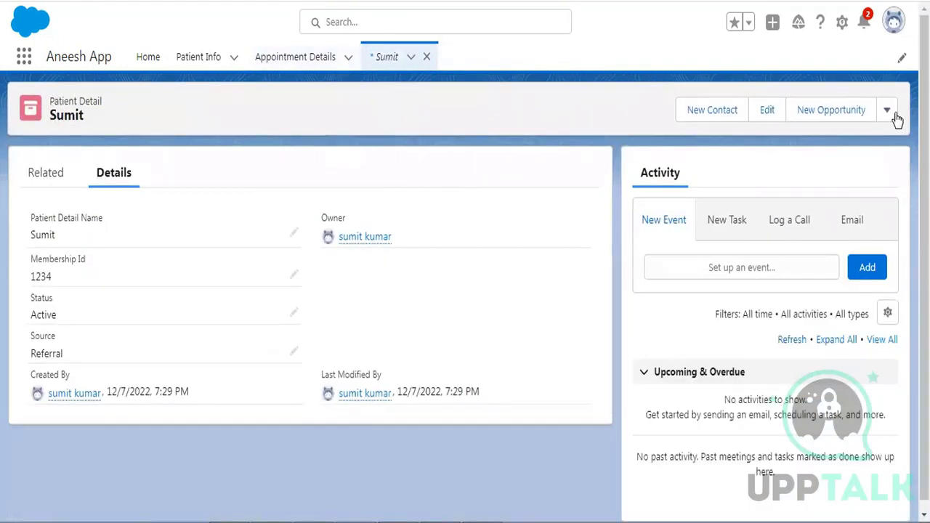
{"action": "left_click", "coordinate": [887, 111]}
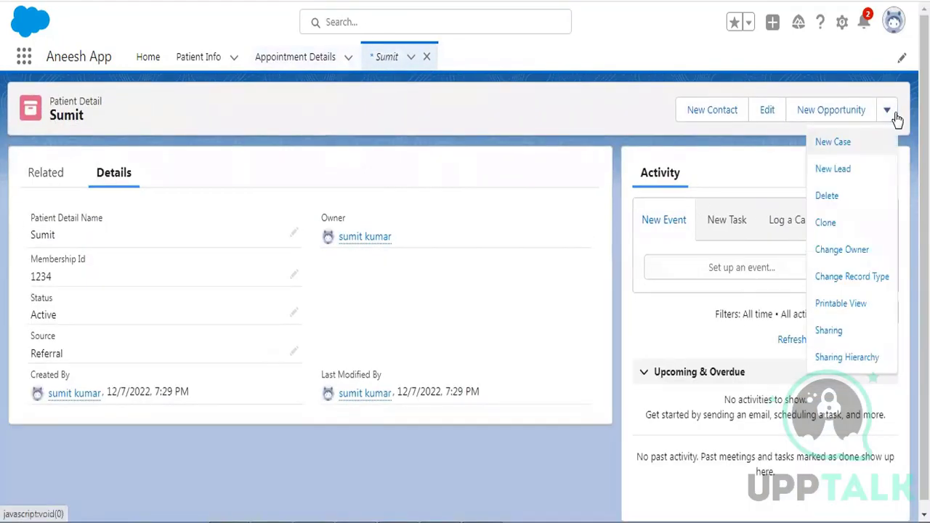
{"action": "left_click", "coordinate": [827, 196]}
{"action": "left_click", "coordinate": [656, 298]}
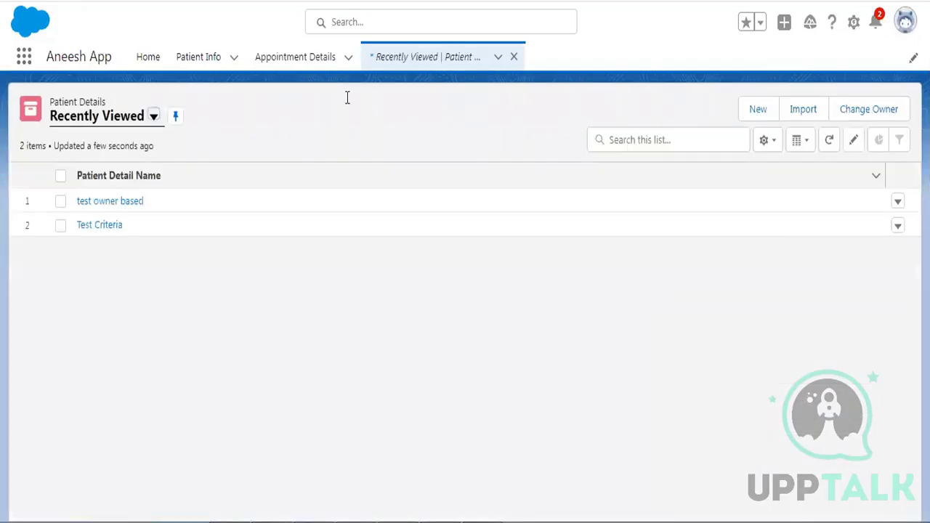
Check the Appointment Details records in the Recently Viewed and All list views
{"action": "left_click", "coordinate": [304, 68]}
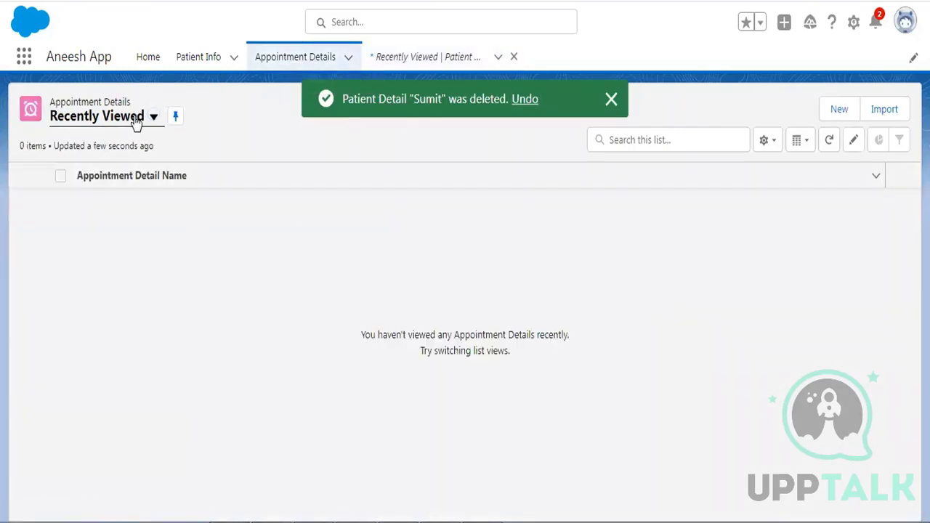
{"action": "left_click", "coordinate": [136, 119]}
{"action": "left_click", "coordinate": [108, 167]}
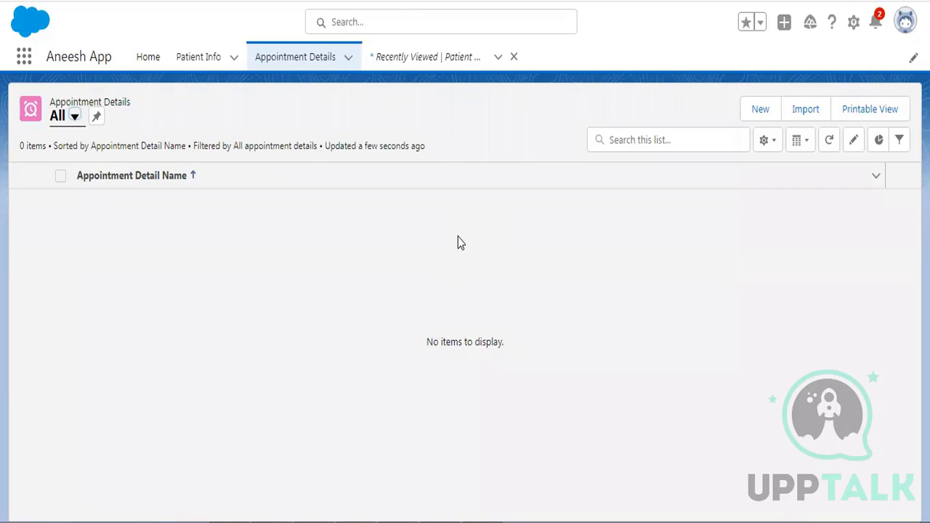
{"action": "left_click_drag", "start_coordinate": [136, 102], "coordinate": [51, 104]}
Open Setup and find the Sharing Settings page by searching for "sharing"
{"action": "left_click", "coordinate": [853, 23]}
{"action": "left_click", "coordinate": [834, 77]}
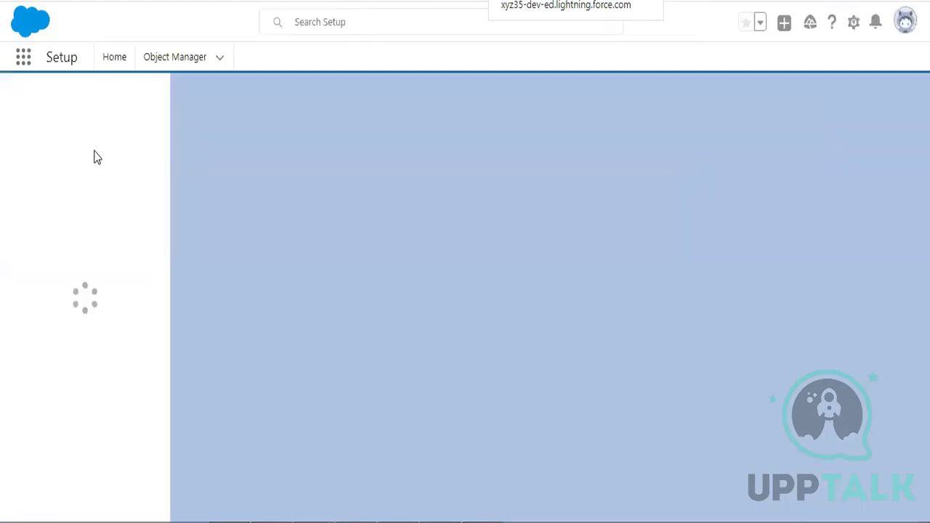
{"action": "left_click", "coordinate": [98, 105]}
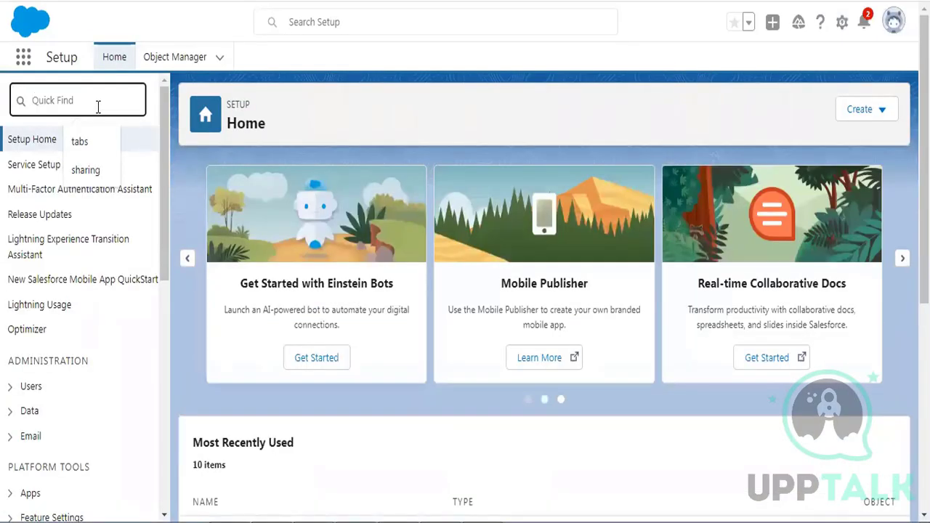
{"action": "type", "text": "sh"}
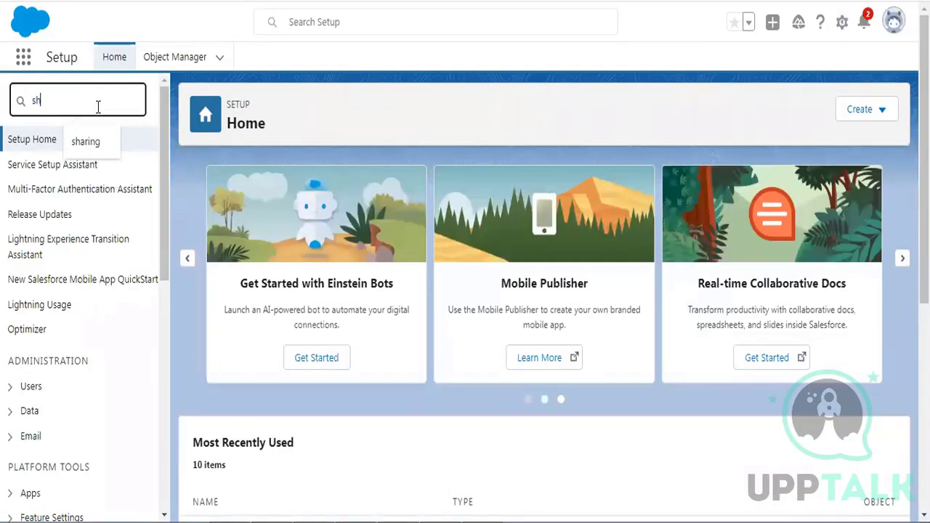
{"action": "type", "text": "aring"}
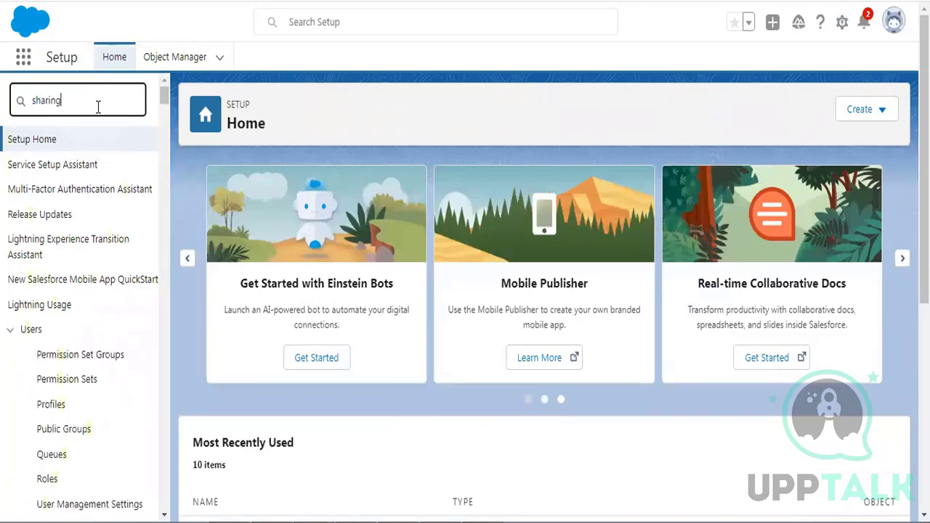
{"action": "left_click", "coordinate": [92, 168]}
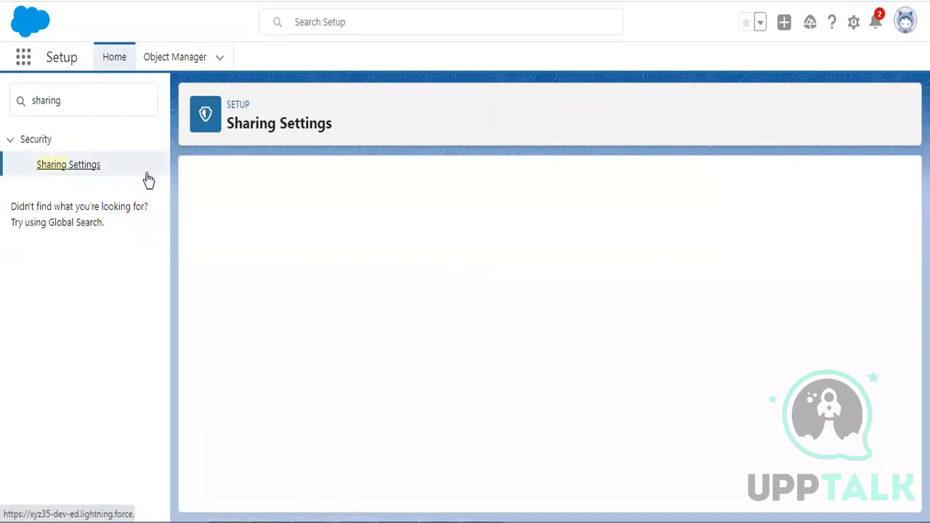
Examine the organization-wide default access for Appointment Detail in the sharing settings list
{"action": "scroll", "coordinate": [522, 283], "scroll_direction": "down", "scroll_amount": 20}
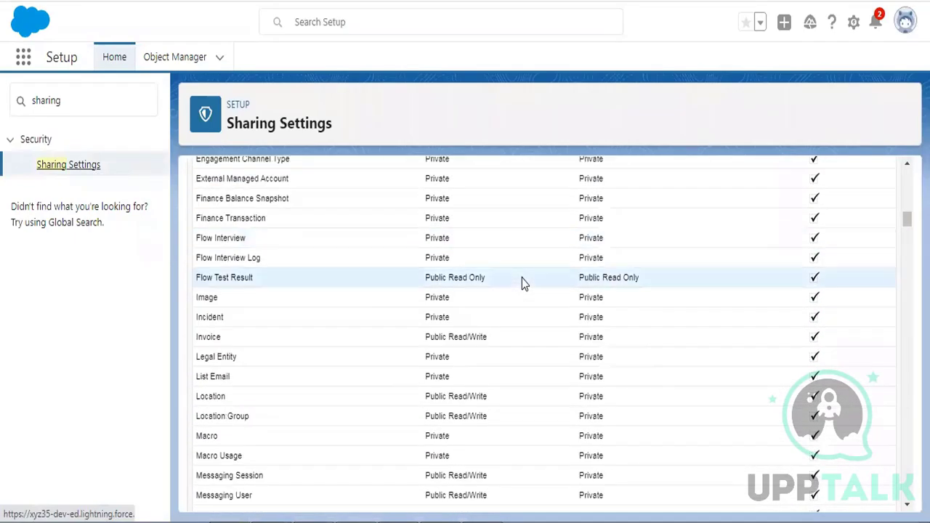
{"action": "scroll", "coordinate": [521, 277], "scroll_direction": "up", "scroll_amount": 20}
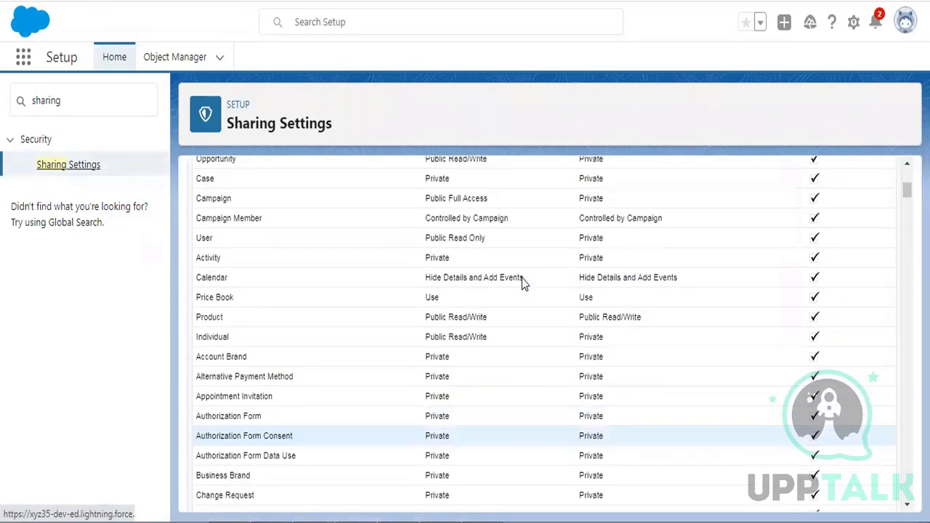
{"action": "scroll", "coordinate": [522, 283], "scroll_direction": "down", "scroll_amount": 20}
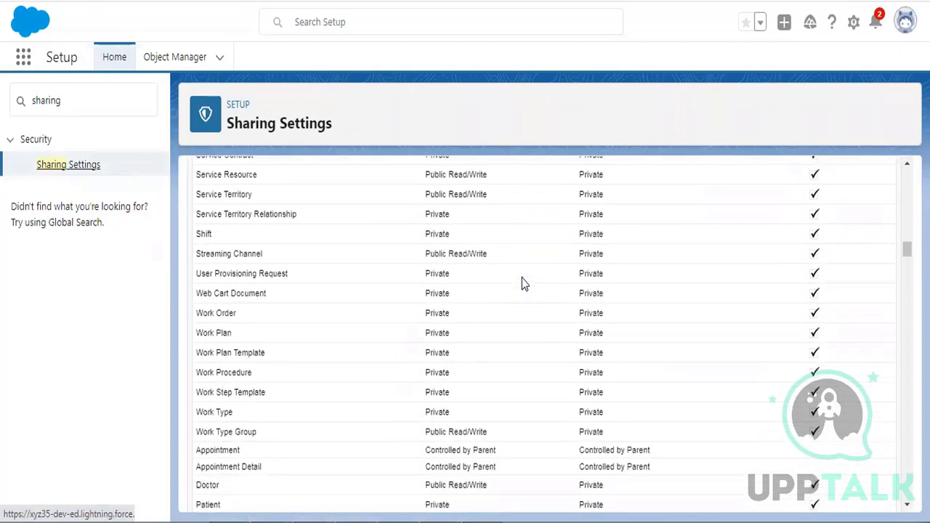
{"action": "scroll", "coordinate": [522, 277], "scroll_direction": "up", "scroll_amount": 5}
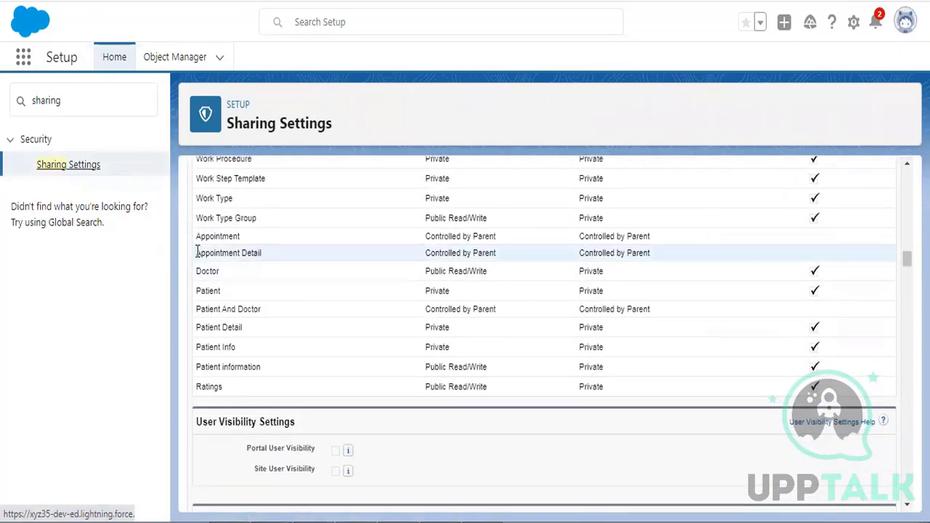
{"action": "left_click_drag", "start_coordinate": [193, 253], "coordinate": [500, 260]}
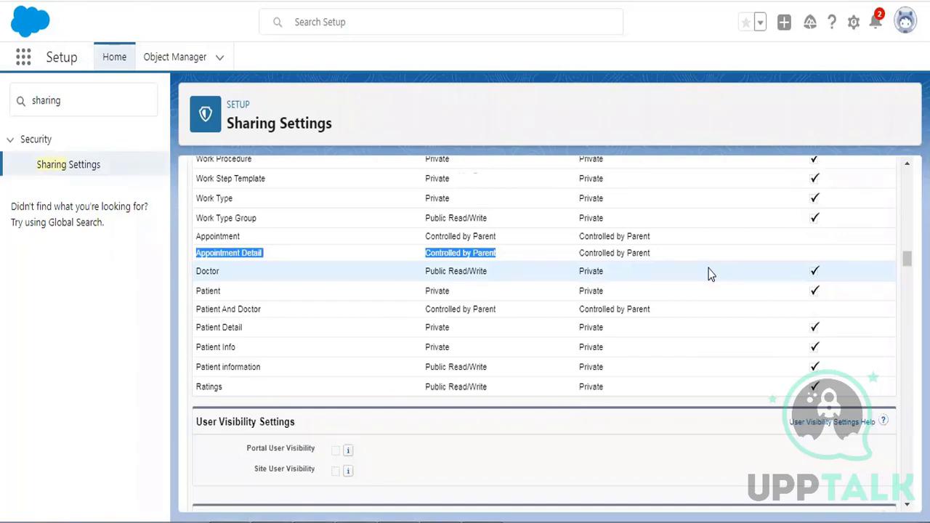
{"action": "scroll", "coordinate": [687, 208], "scroll_direction": "up", "scroll_amount": 15}
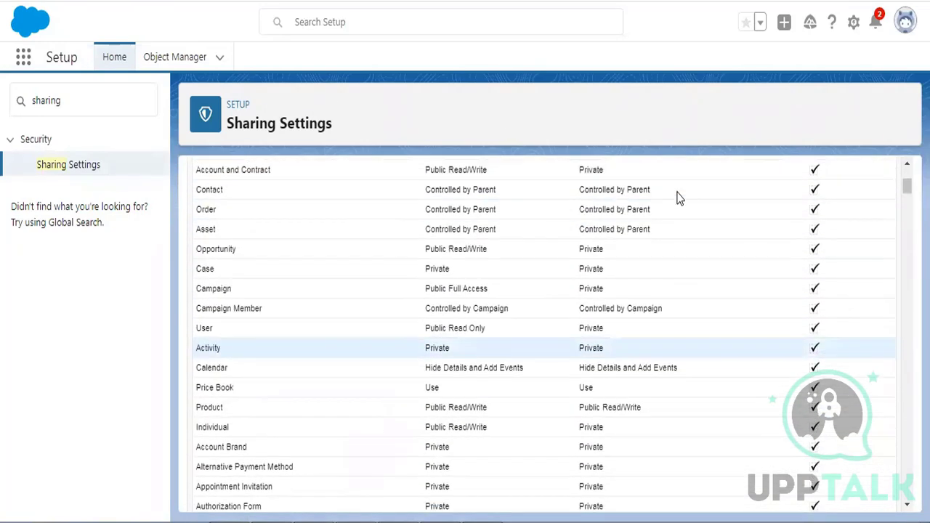
Open the organization-wide defaults for editing, check whether Appointment Detail is among the editable objects, and return to the sharing settings overview
{"action": "scroll", "coordinate": [679, 198], "scroll_direction": "up", "scroll_amount": 3}
{"action": "left_click", "coordinate": [420, 334]}
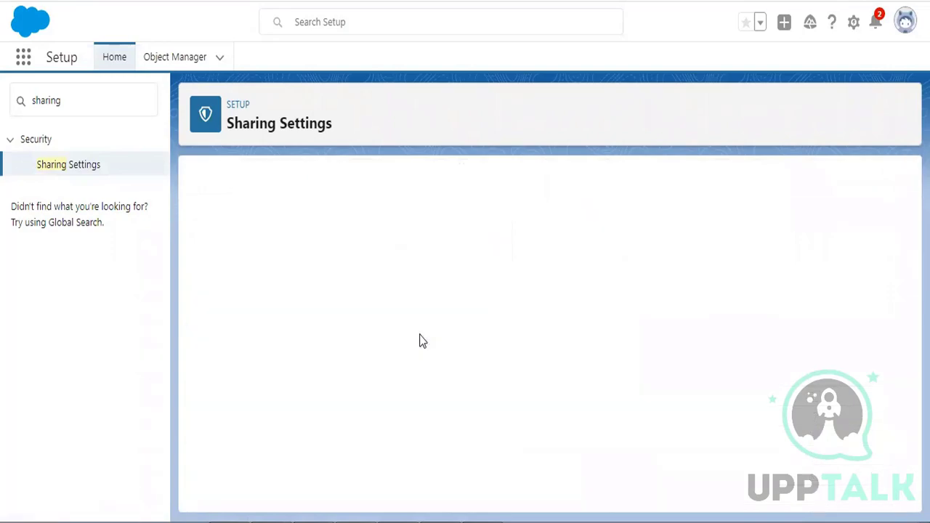
{"action": "scroll", "coordinate": [421, 294], "scroll_direction": "down", "scroll_amount": 20}
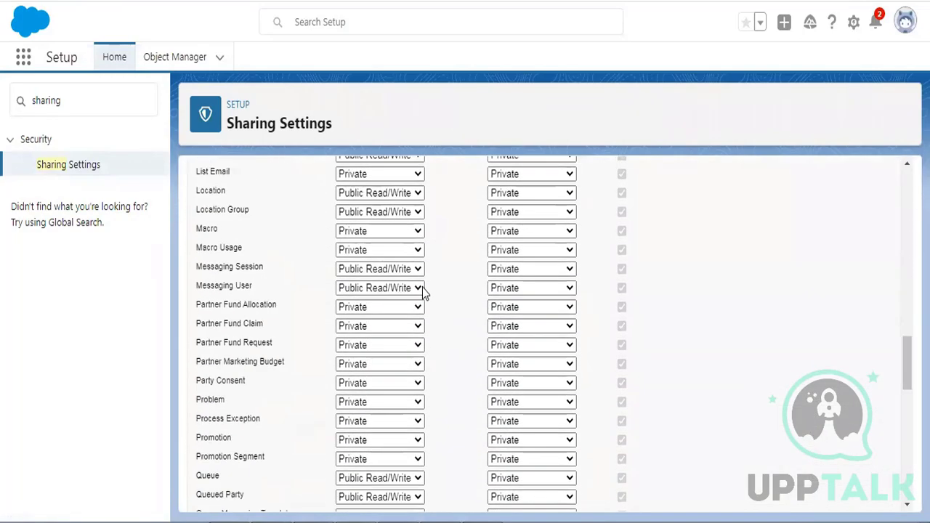
{"action": "scroll", "coordinate": [422, 288], "scroll_direction": "down", "scroll_amount": 10}
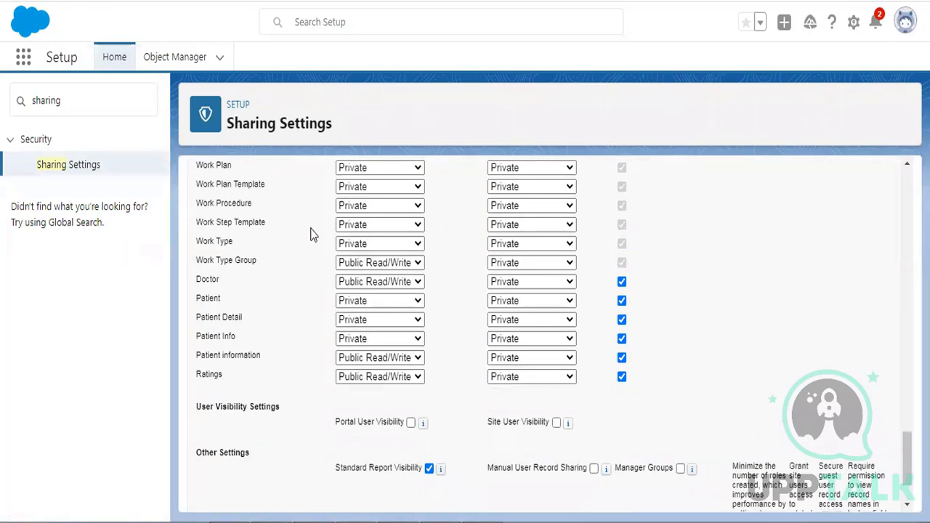
{"action": "scroll", "coordinate": [311, 232], "scroll_direction": "up", "scroll_amount": 1}
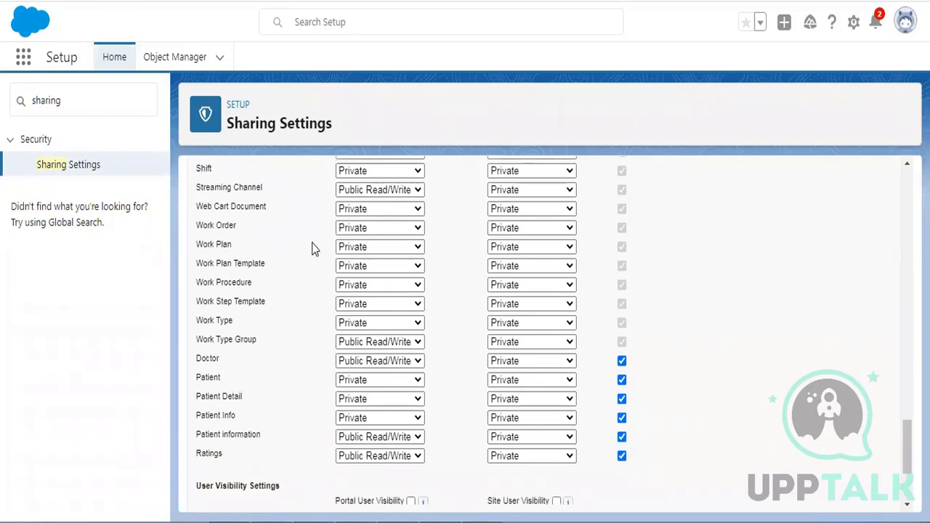
{"action": "left_click", "coordinate": [18, 1]}
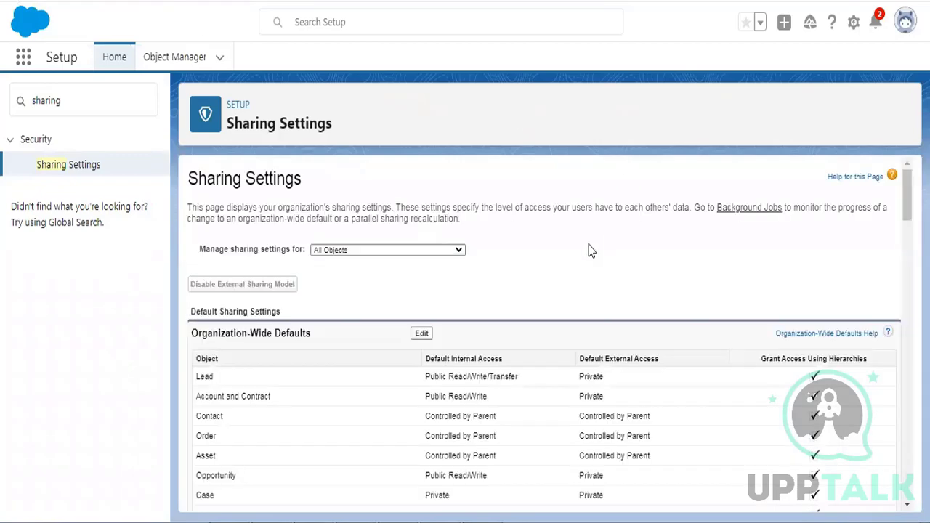
Examine the Appointment Detail row in the organization-wide defaults list for its internal and external access
{"action": "scroll", "coordinate": [588, 247], "scroll_direction": "down", "scroll_amount": 4}
{"action": "scroll", "coordinate": [587, 247], "scroll_direction": "down", "scroll_amount": 15}
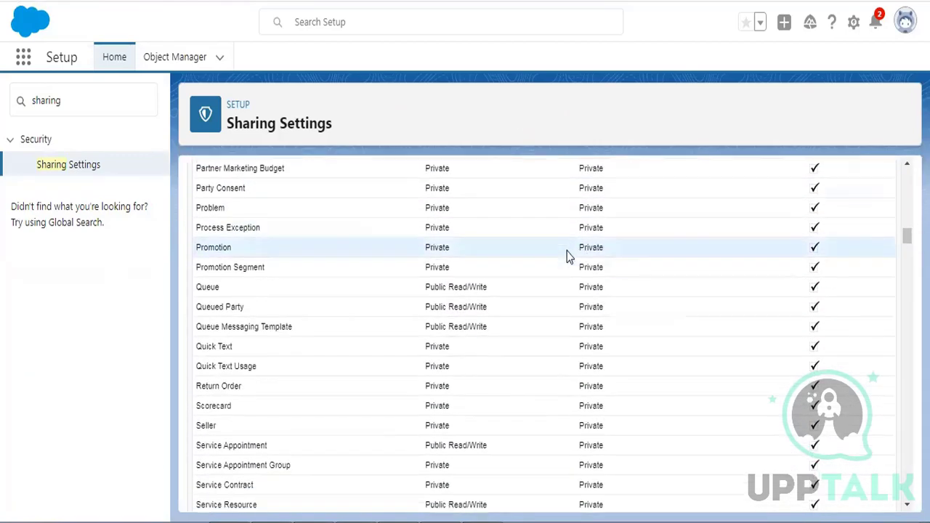
{"action": "scroll", "coordinate": [355, 275], "scroll_direction": "down", "scroll_amount": 7}
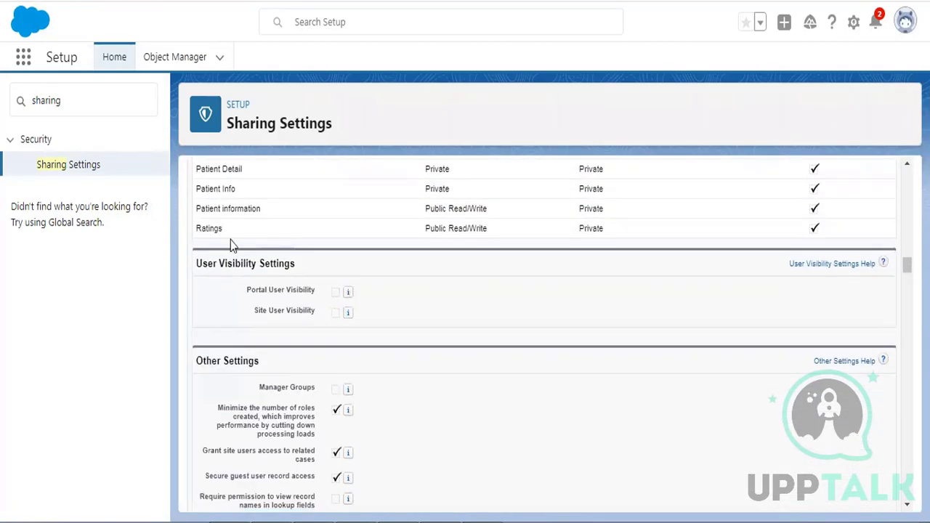
{"action": "scroll", "coordinate": [231, 243], "scroll_direction": "up", "scroll_amount": 2}
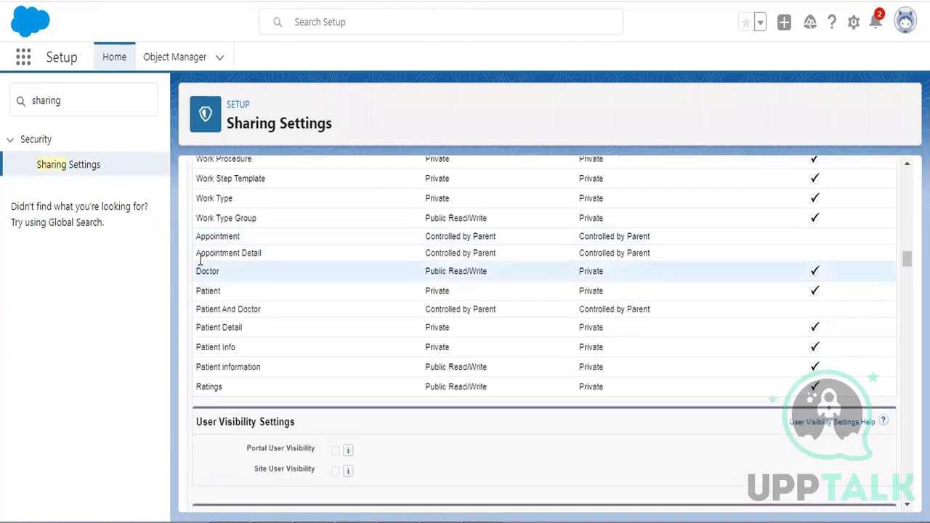
{"action": "left_click_drag", "start_coordinate": [198, 253], "coordinate": [499, 254]}
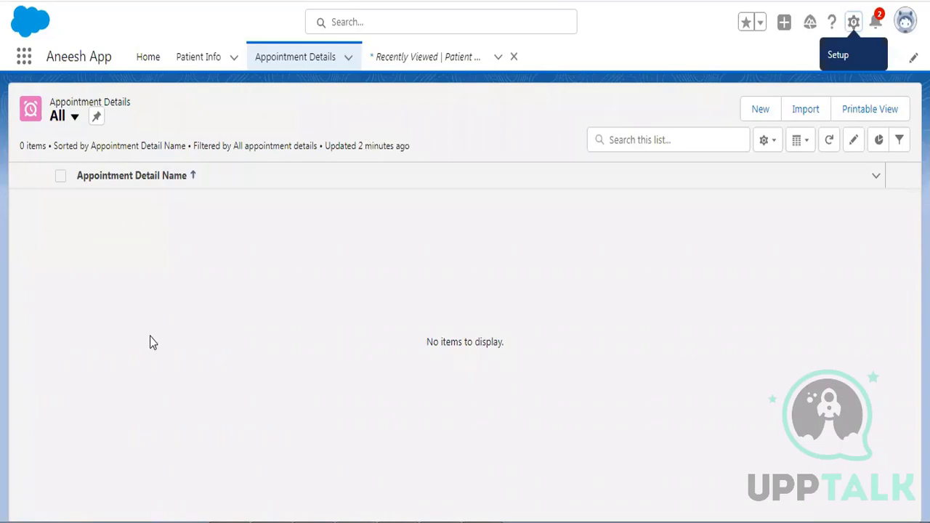
Switch to the Notepad++ notes and delete the patient, appointment and case example below the master detail note, starting a new dash line there
{"action": "left_click", "coordinate": [231, 521]}
{"action": "left_click", "coordinate": [287, 229]}
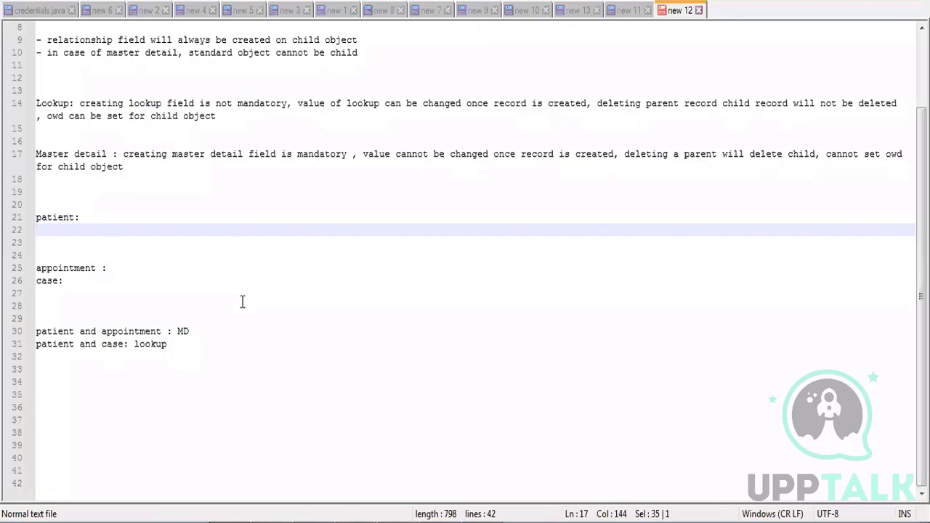
{"action": "left_click_drag", "start_coordinate": [181, 346], "coordinate": [18, 218]}
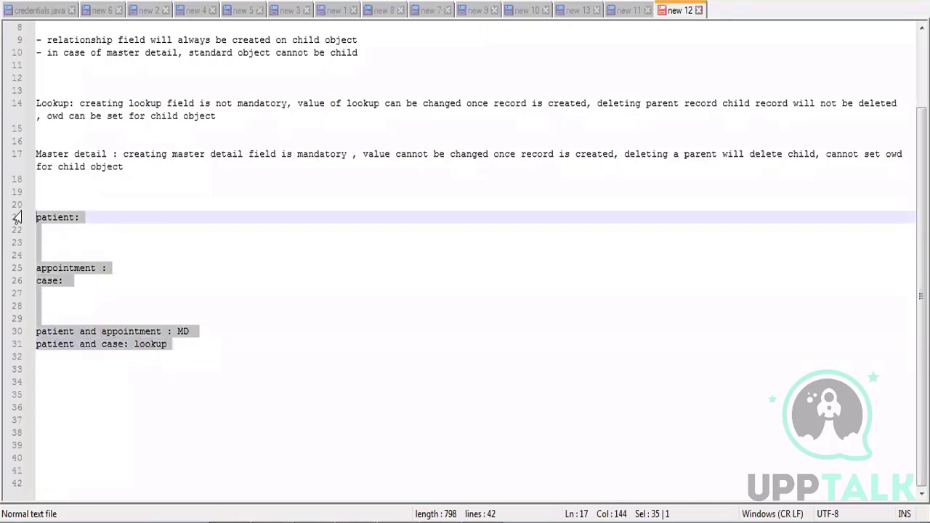
{"action": "key", "text": "Delete"}
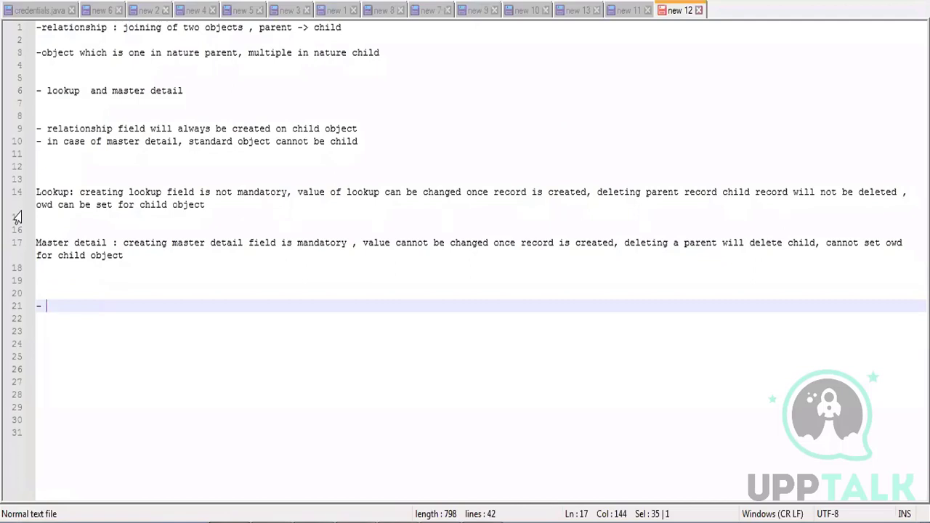
{"action": "type", "text": "account and pateint"}
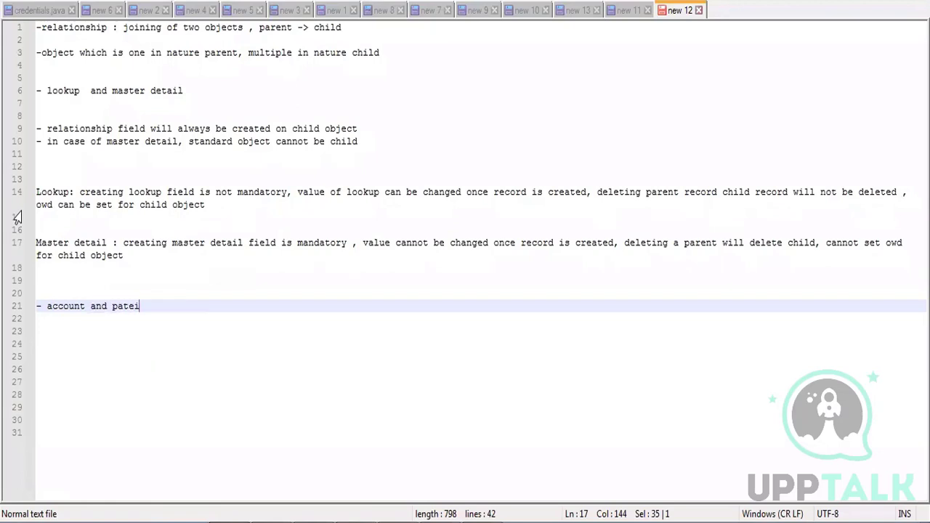
{"action": "key", "text": "BackSpace"}
{"action": "key", "text": "BackSpace"}
{"action": "key", "text": "BackSpace"}
{"action": "key", "text": "BackSpace"}
{"action": "type", "text": "ient"}
{"action": "key", "text": "BackSpace"}
{"action": "key", "text": "BackSpace"}
{"action": "key", "text": "BackSpace"}
{"action": "key", "text": "BackSpace"}
{"action": "key", "text": "BackSpace"}
{"action": "key", "text": "BackSpace"}
{"action": "key", "text": "BackSpace"}
{"action": "key", "text": "BackSpace"}
{"action": "key", "text": "BackSpace"}
{"action": "key", "text": "BackSpace"}
{"action": "key", "text": "BackSpace"}
{"action": "key", "text": "BackSpace"}
{"action": "key", "text": "BackSpace"}
{"action": "key", "text": "BackSpace"}
{"action": "key", "text": "BackSpace"}
{"action": "key", "text": "BackSpace"}
{"action": "key", "text": "BackSpace"}
{"action": "key", "text": "BackSpace"}
{"action": "key", "text": "BackSpace"}
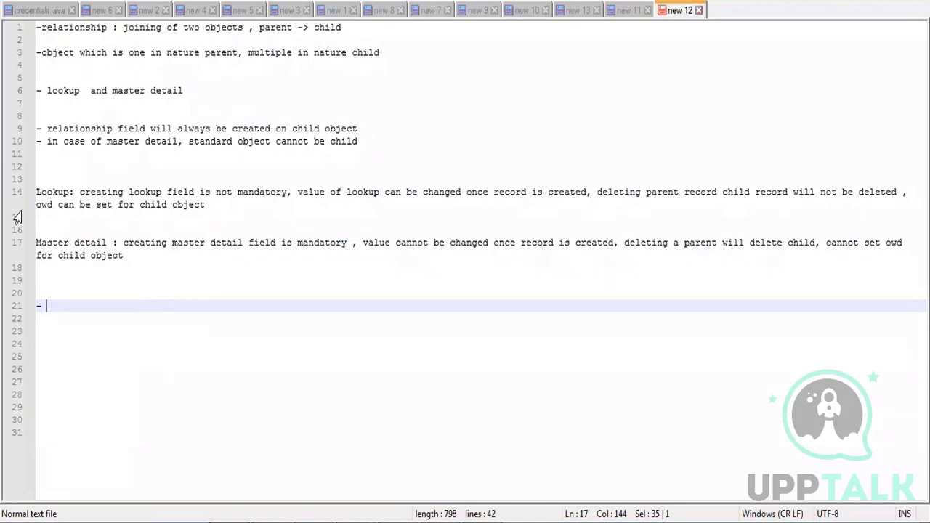
Write "patient and xyz" on the dash line and "xyz -> not provide for patient" two lines below, and select both notes
{"action": "type", "text": "patient and xyz"}
{"action": "key", "text": "Return"}
{"action": "key", "text": "Return"}
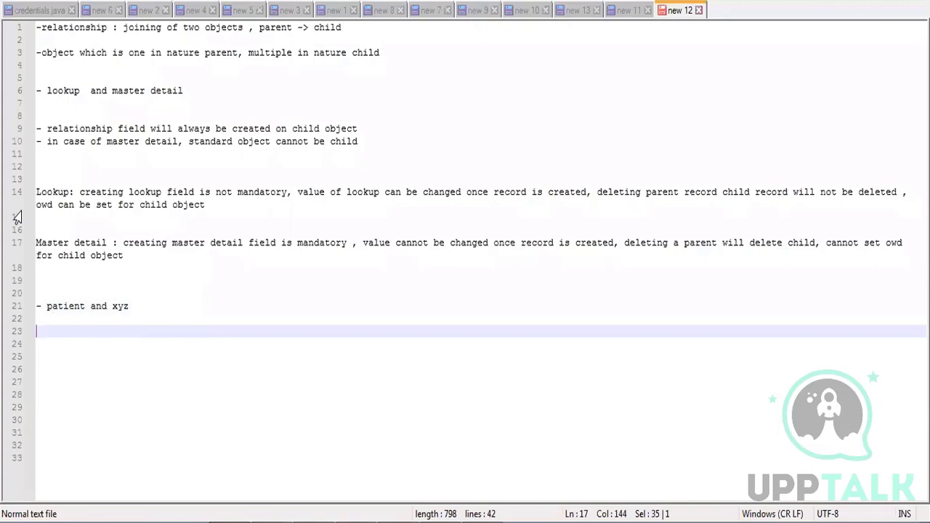
{"action": "type", "text": "xyz -> not provide fo"}
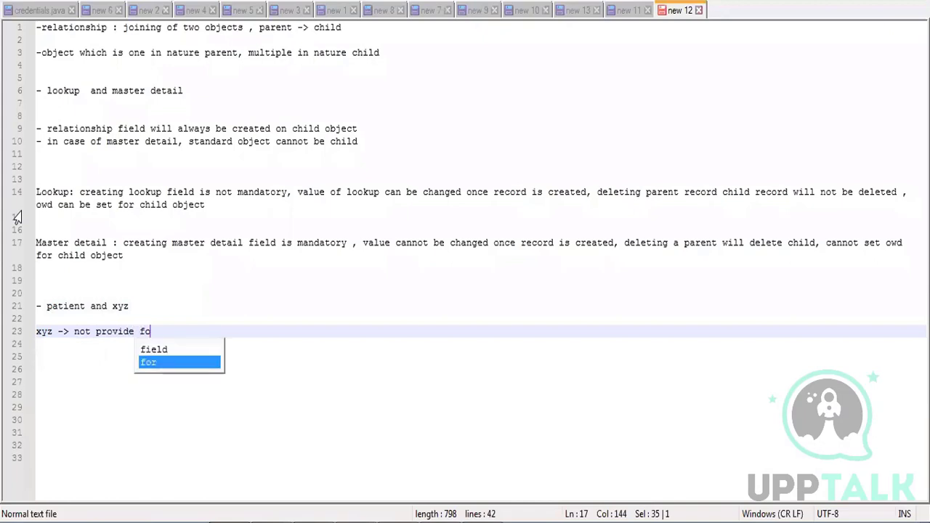
{"action": "type", "text": "r patient"}
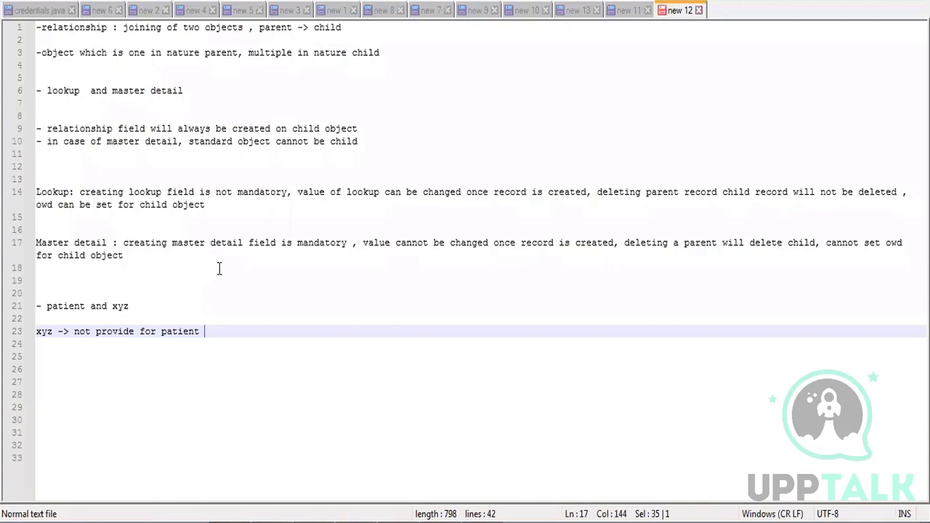
{"action": "left_click_drag", "start_coordinate": [200, 332], "coordinate": [29, 306]}
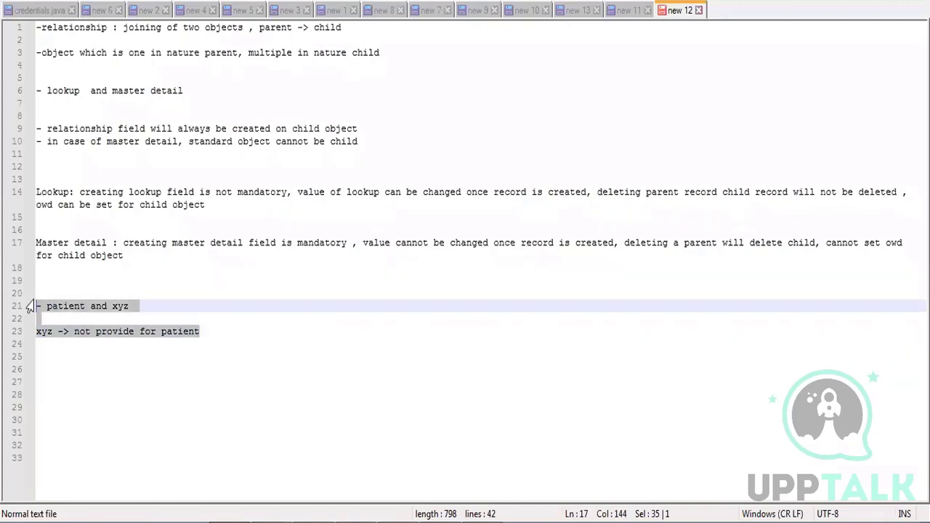